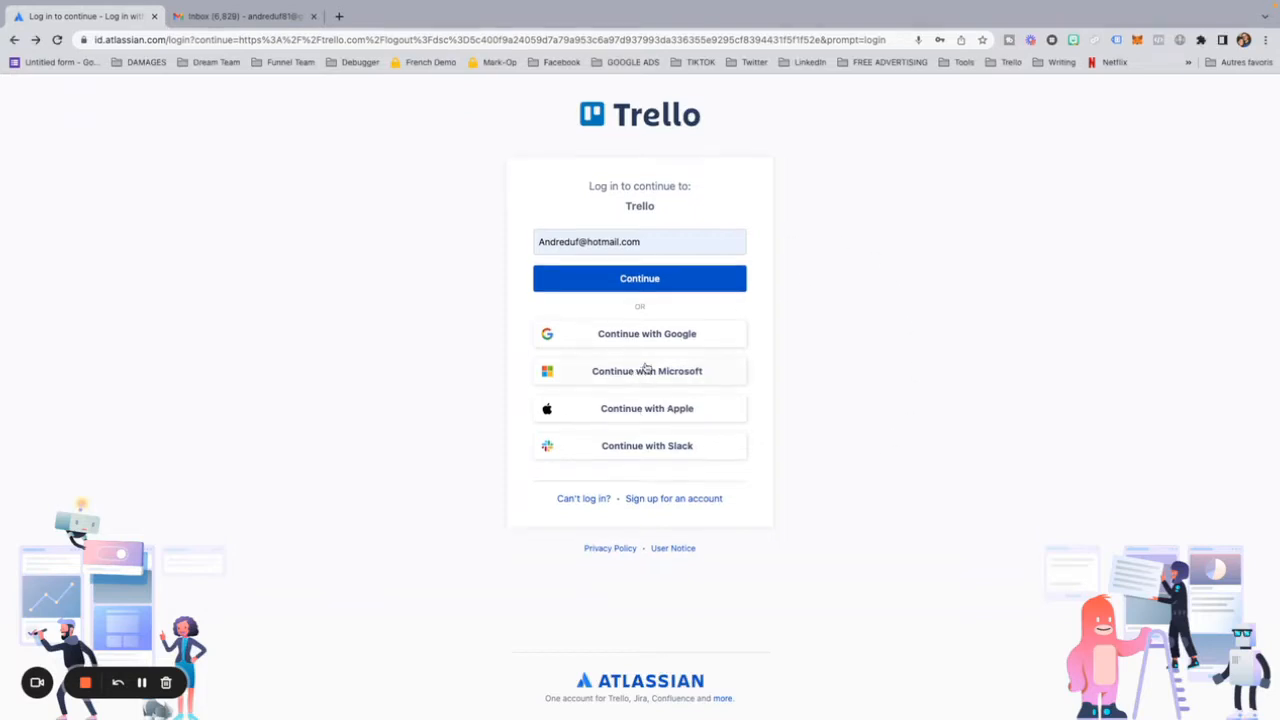
# Step: Sign in through Google with the saved account e-mail and password, and create the Atlassian account from those details
pyautogui.click(642, 339)
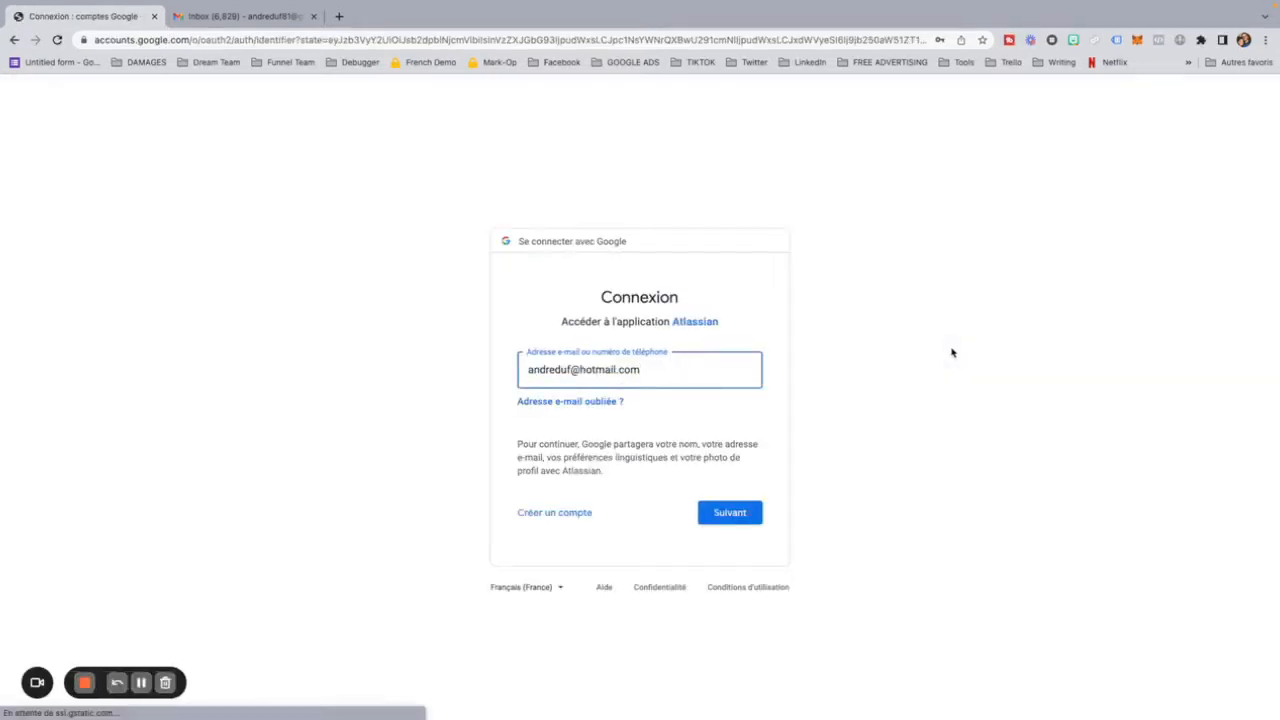
pyautogui.click(688, 374)
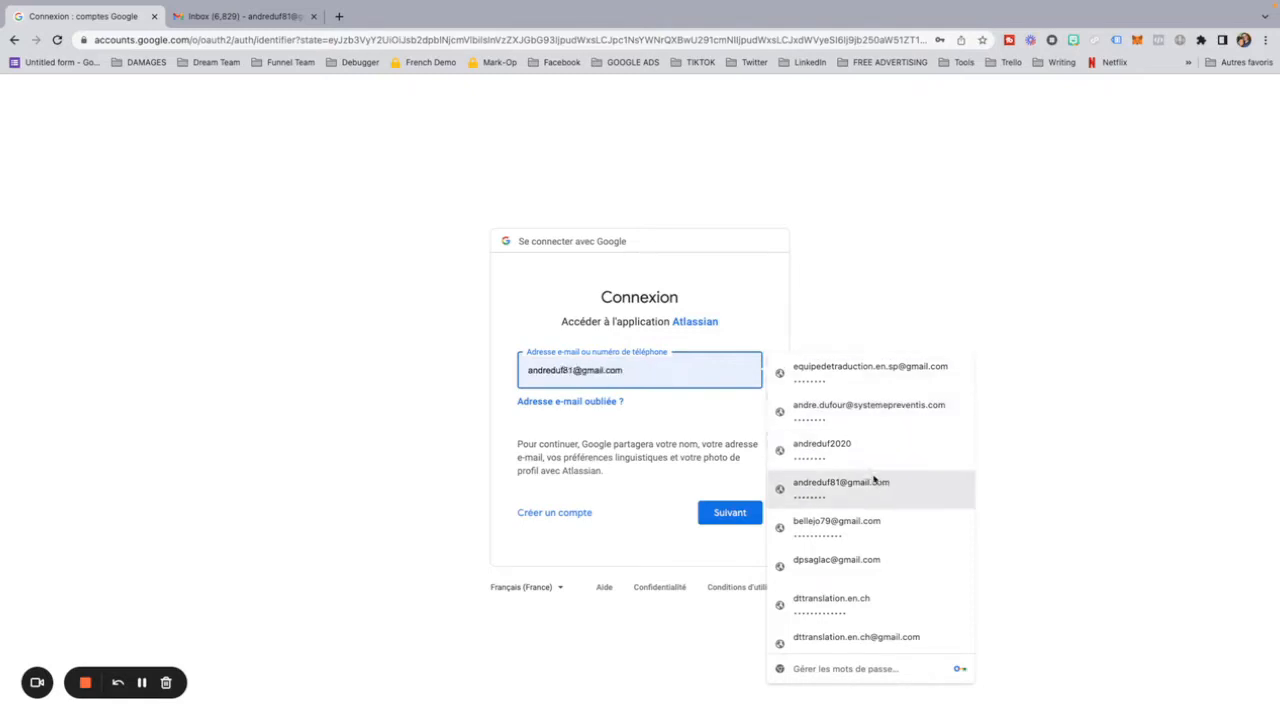
pyautogui.scroll(-3, 886, 526)
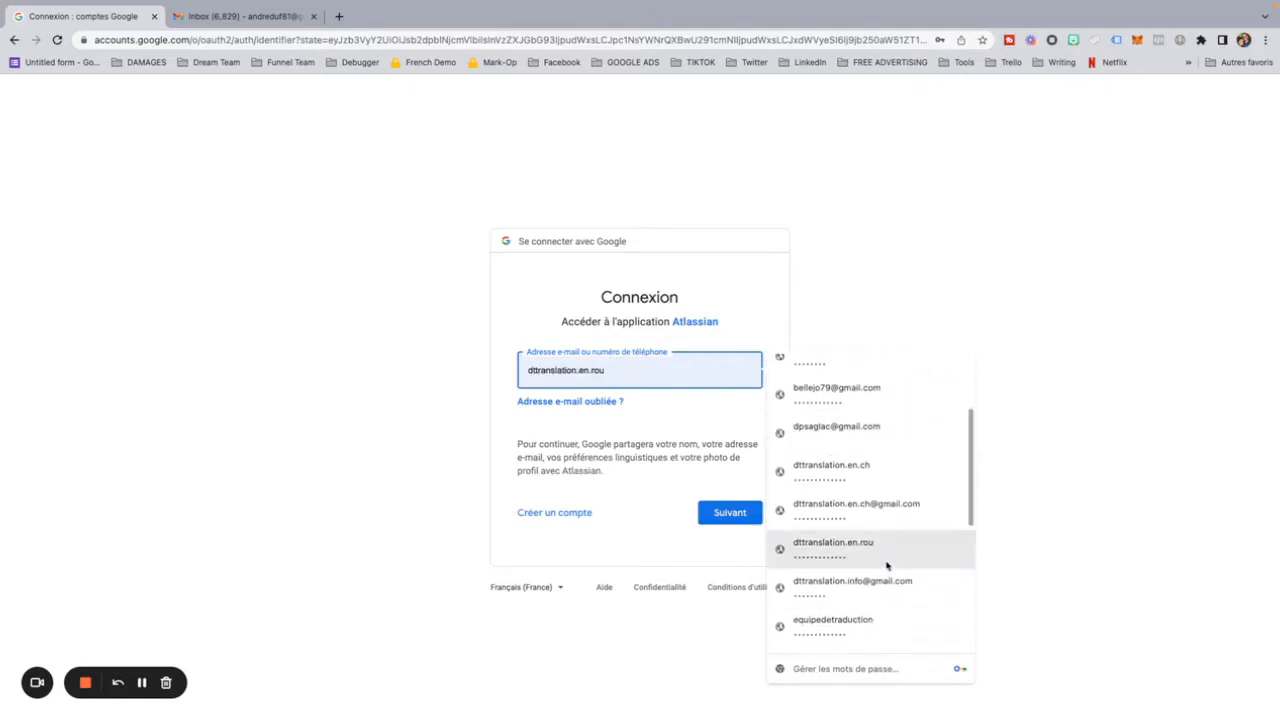
pyautogui.scroll(-1, 886, 565)
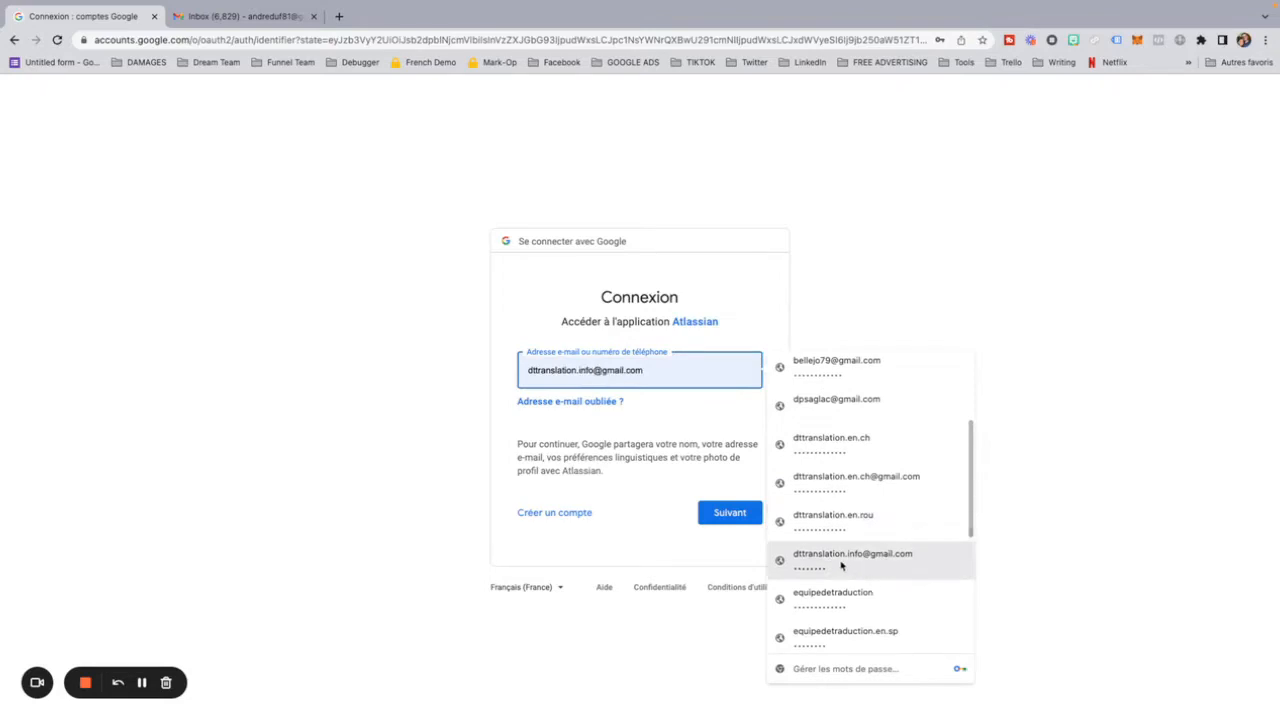
pyautogui.click(846, 563)
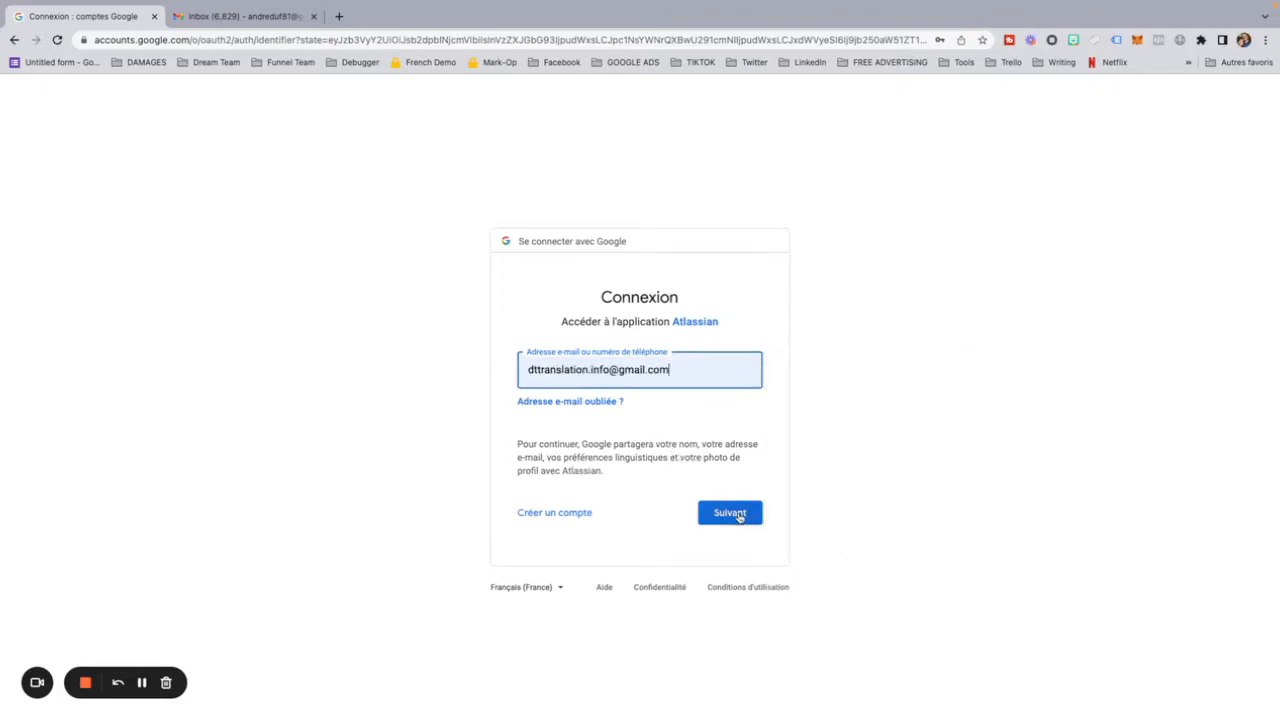
pyautogui.click(739, 516)
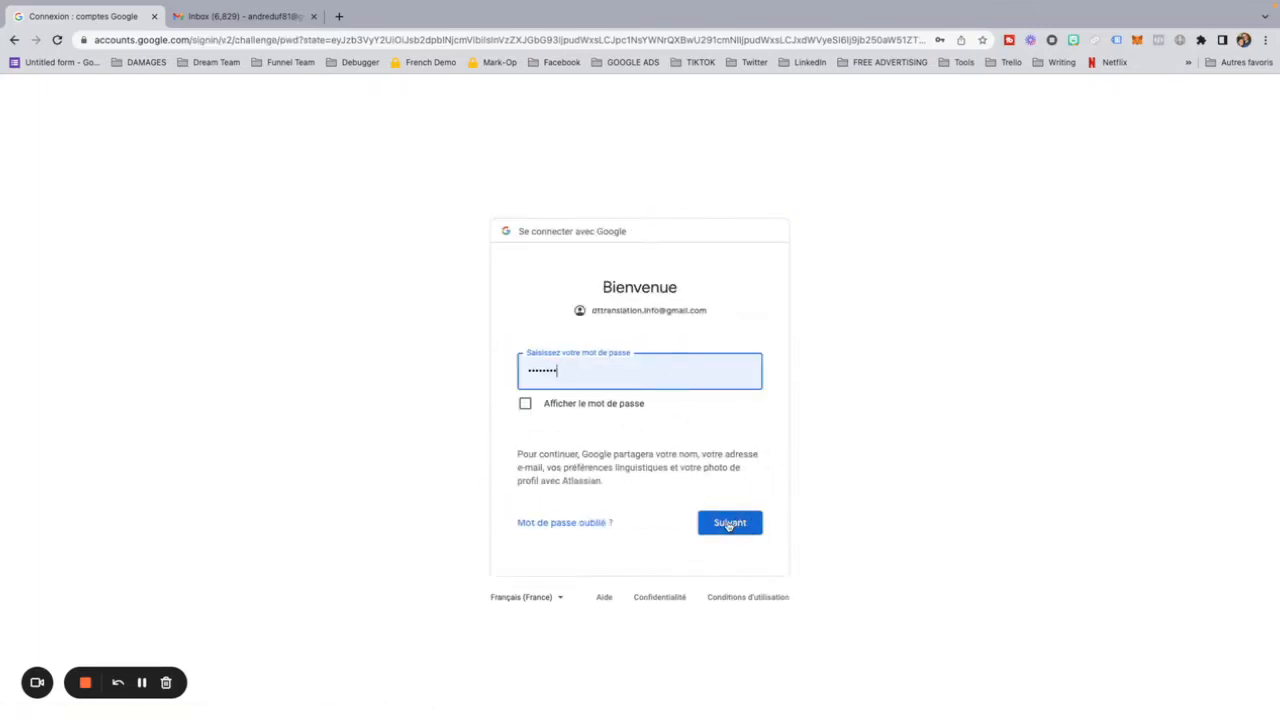
pyautogui.click(729, 523)
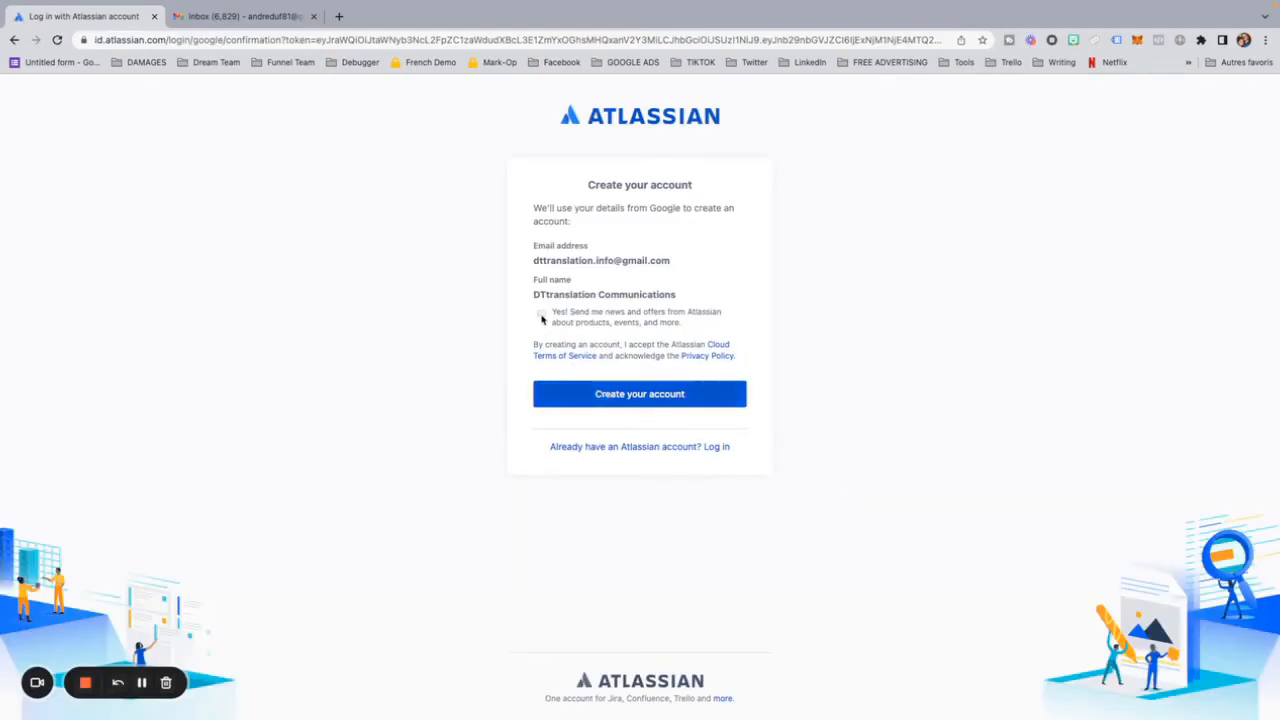
pyautogui.click(629, 399)
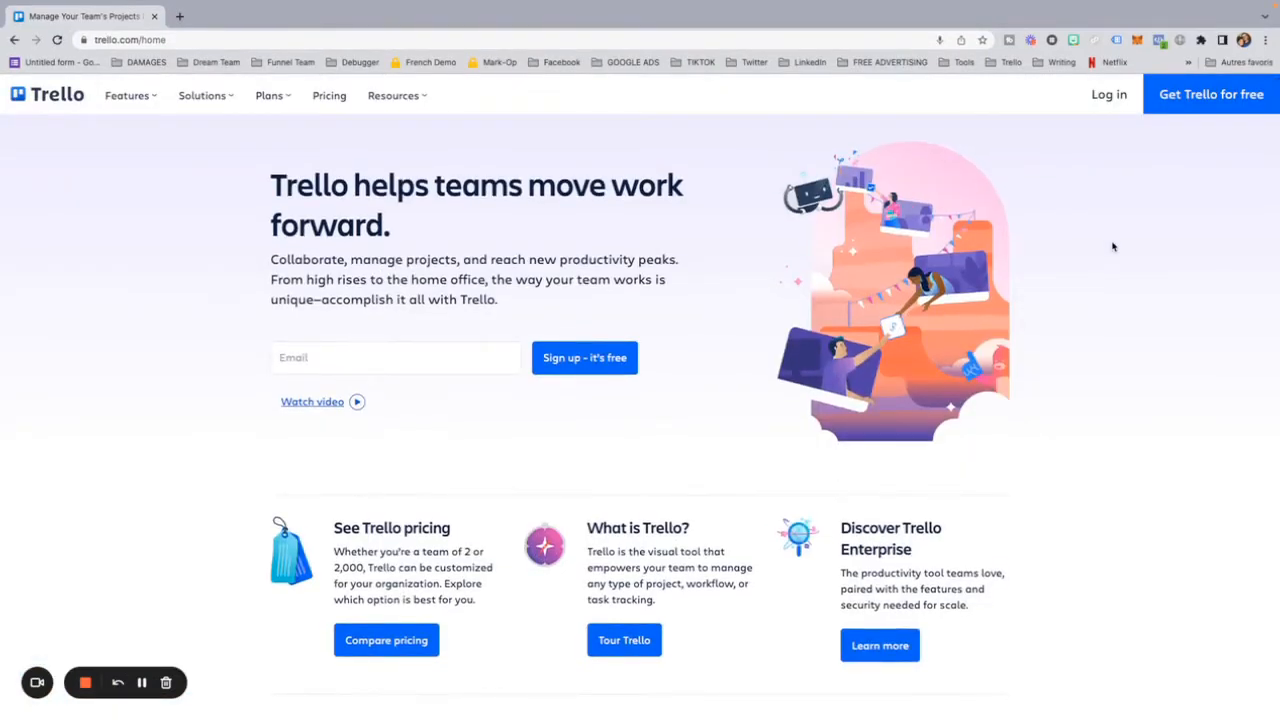
# Step: Log in to Trello from its home page with the DTtranslation Communications Google account
pyautogui.click(1109, 95)
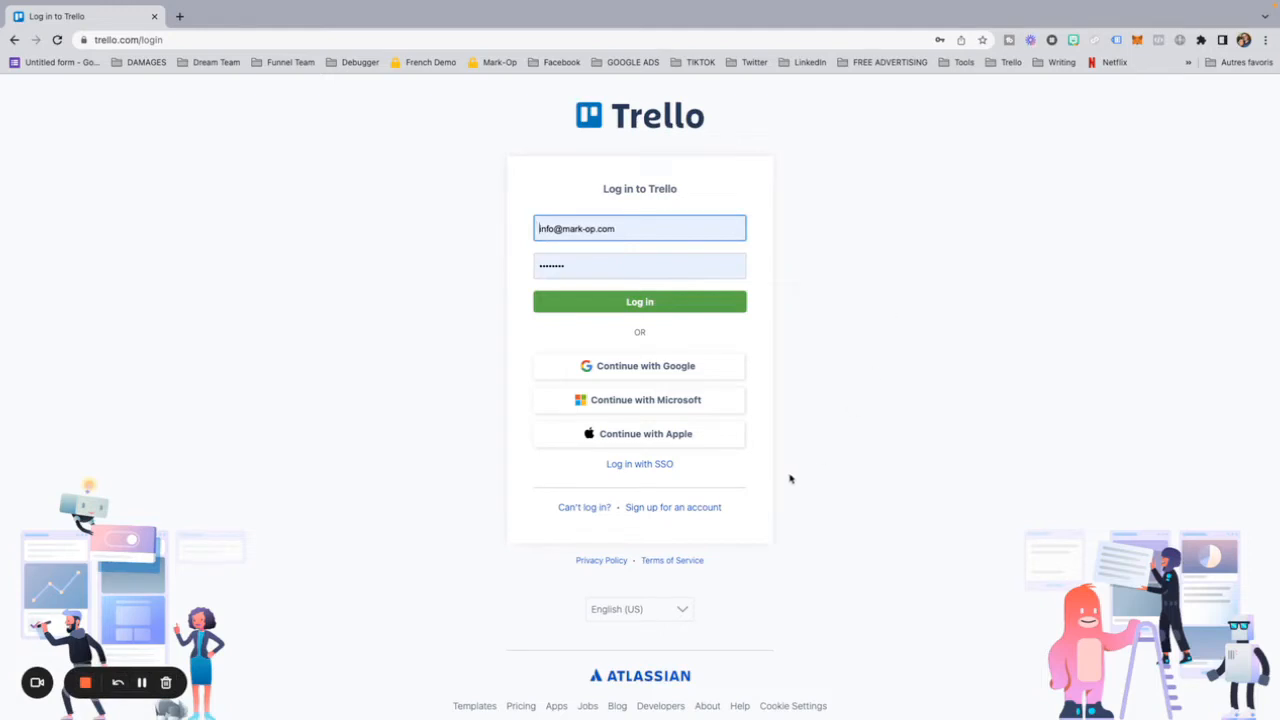
pyautogui.click(679, 368)
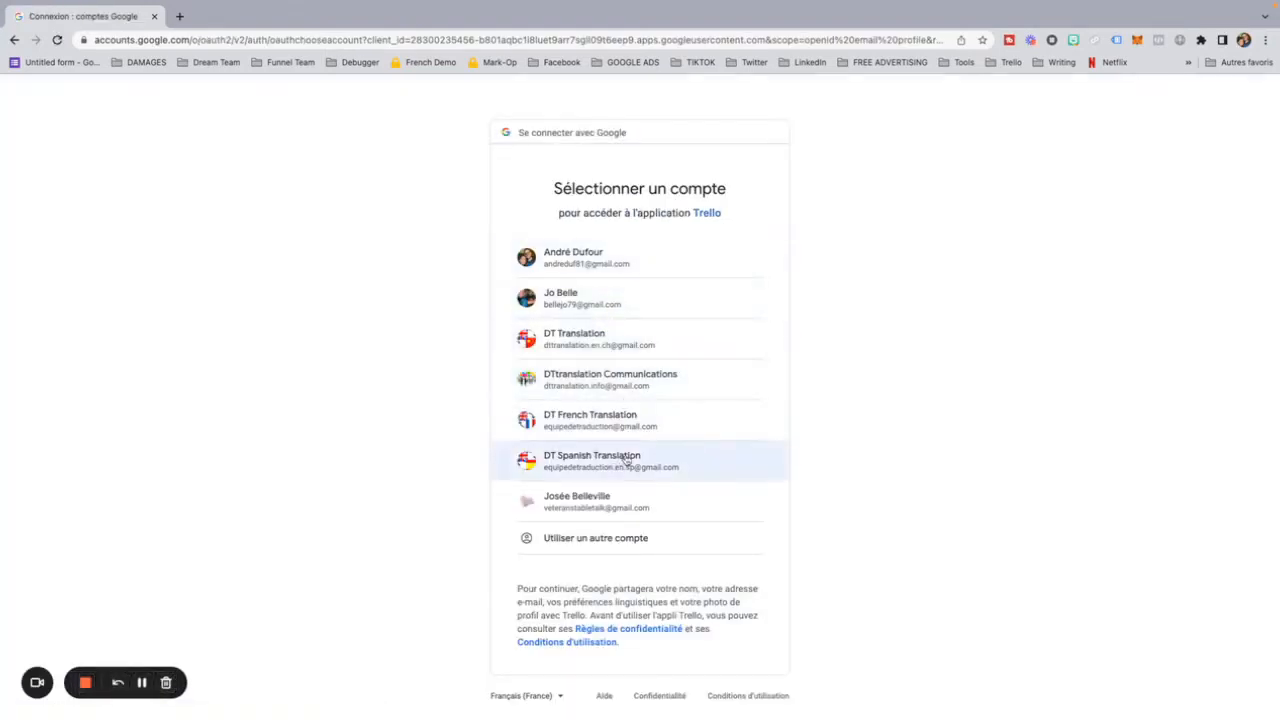
pyautogui.click(620, 381)
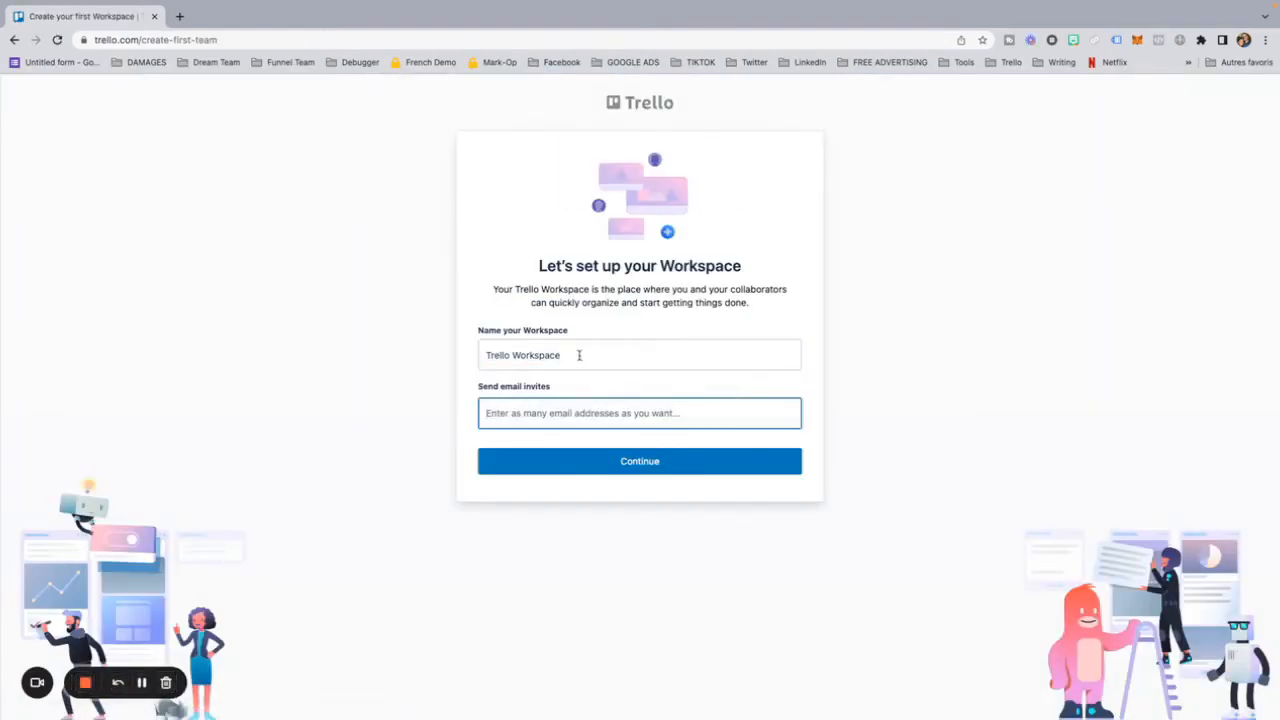
# Step: Name the workspace "Funnel work", send no email invites, and continue past the Premium offer to Trello
pyautogui.moveTo(564, 355); pyautogui.dragTo(464, 358)
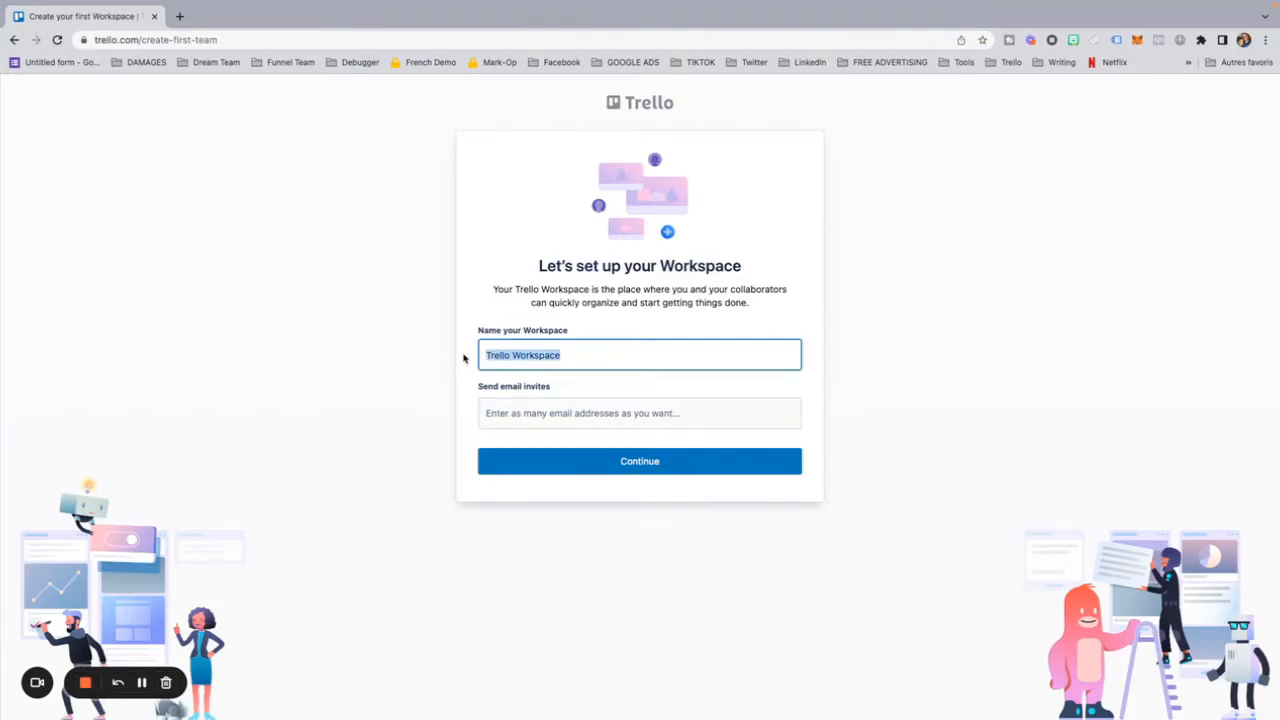
pyautogui.write('Funnel work')
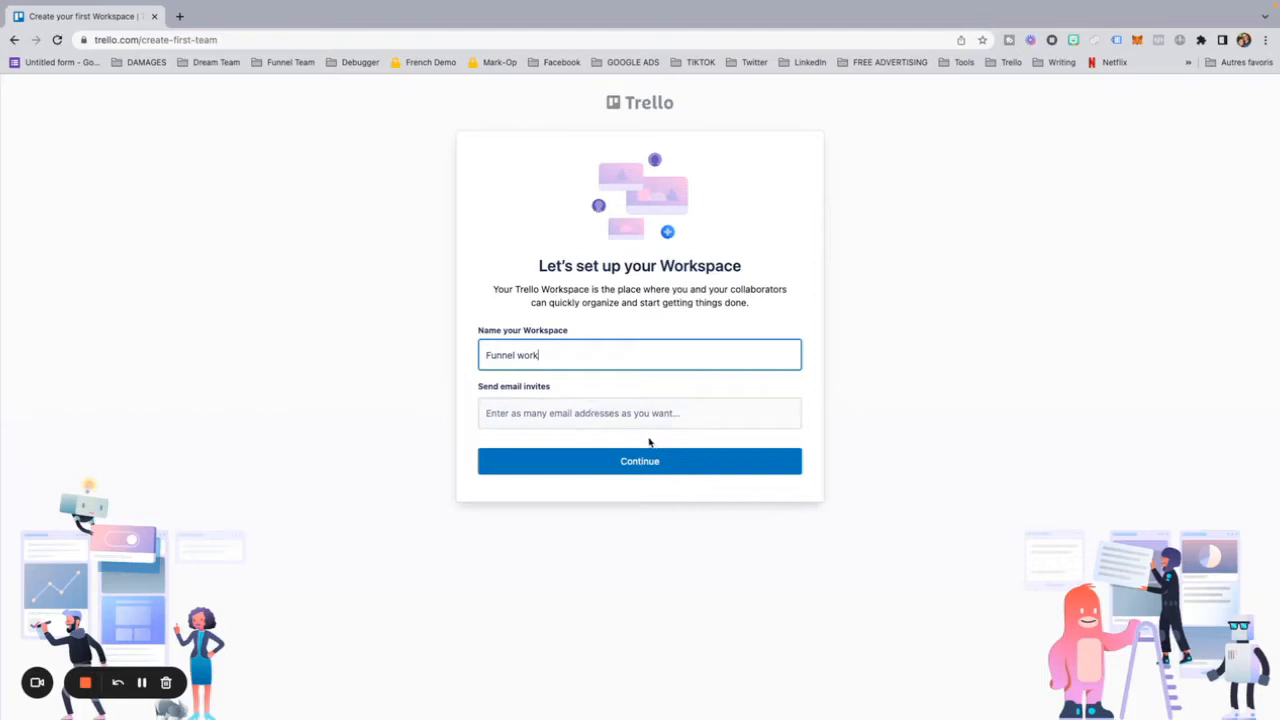
pyautogui.click(646, 468)
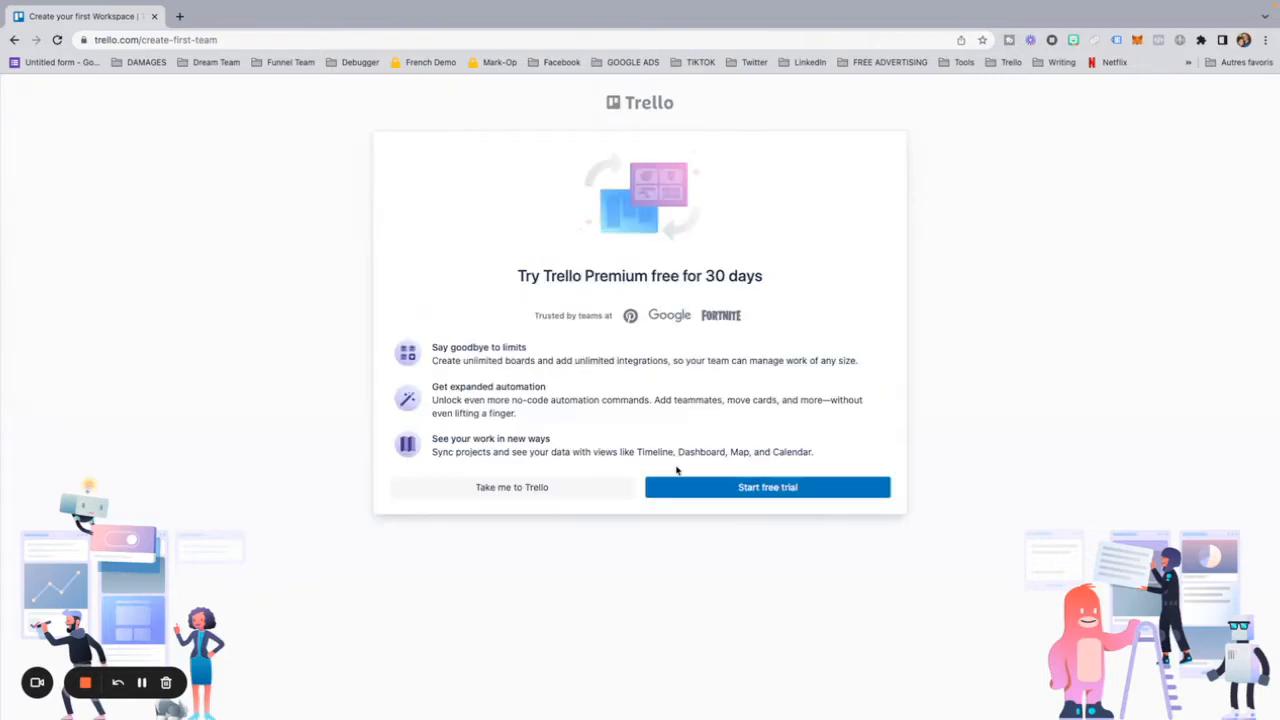
pyautogui.click(796, 489)
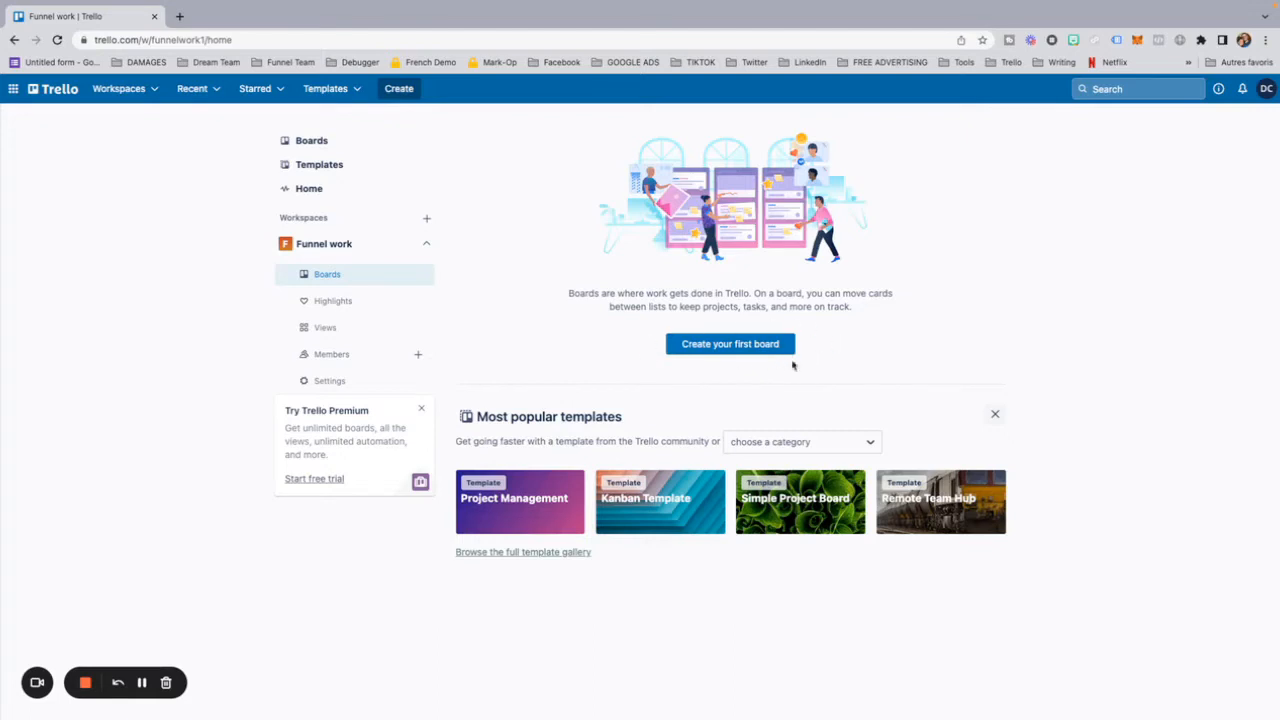
# Step: Create the first board, titled "funnel", with the white mosque photo as background and Workspace visibility
pyautogui.click(715, 345)
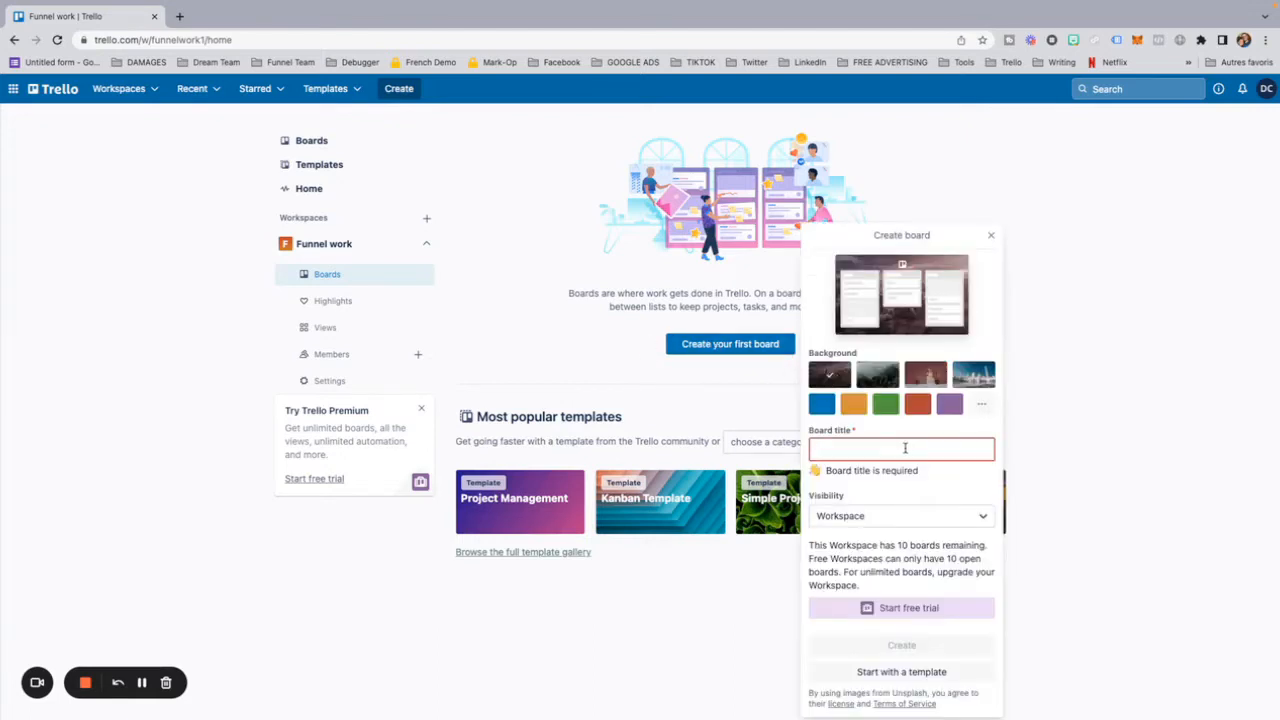
pyautogui.click(974, 378)
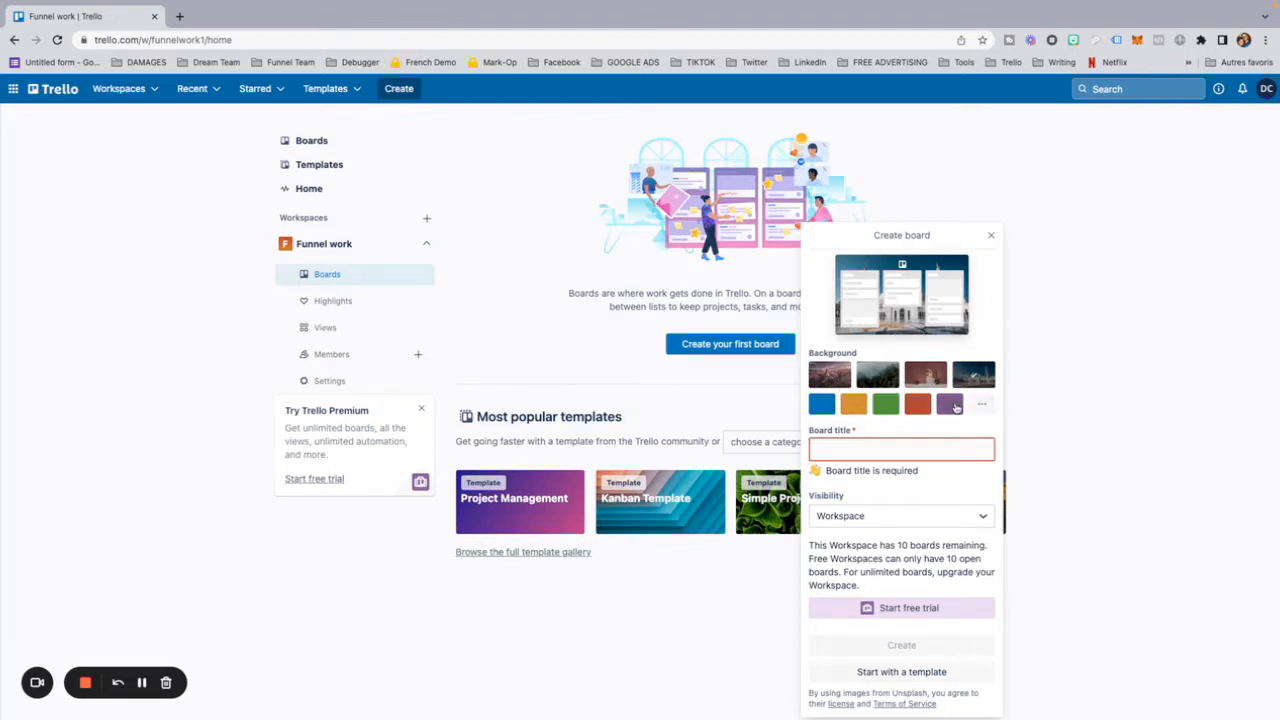
pyautogui.click(859, 453)
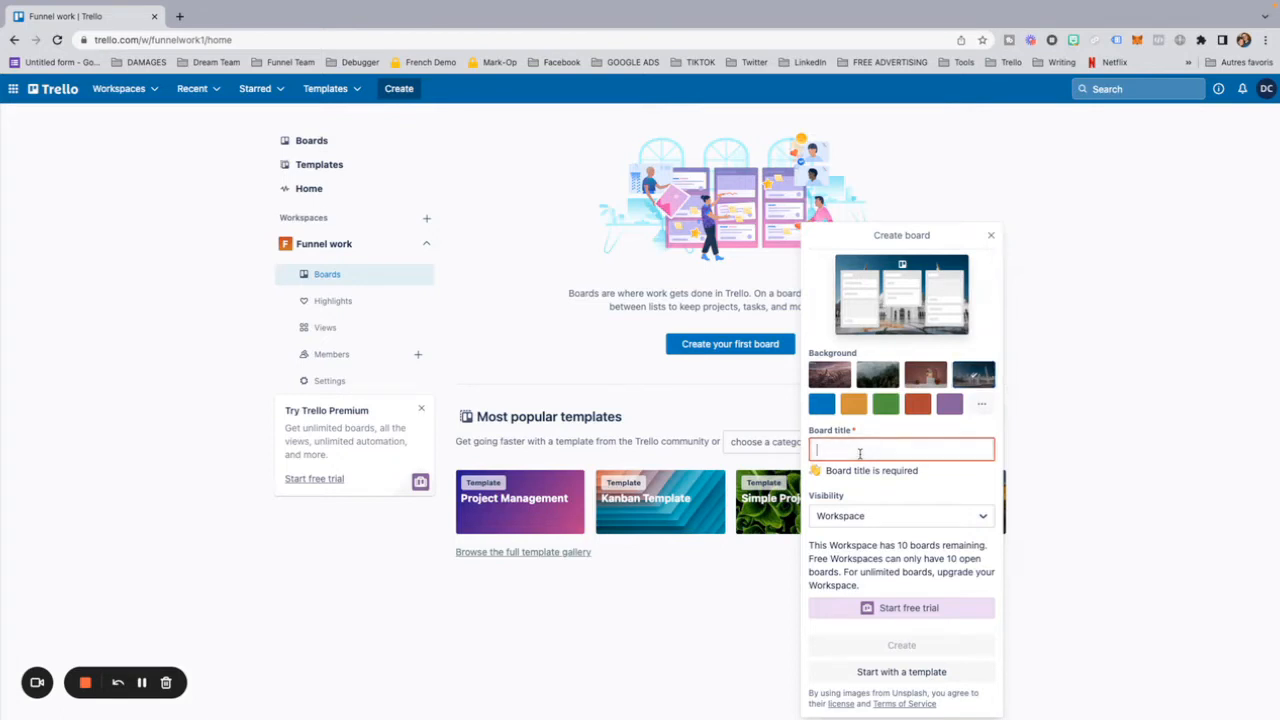
pyautogui.write('funnel')
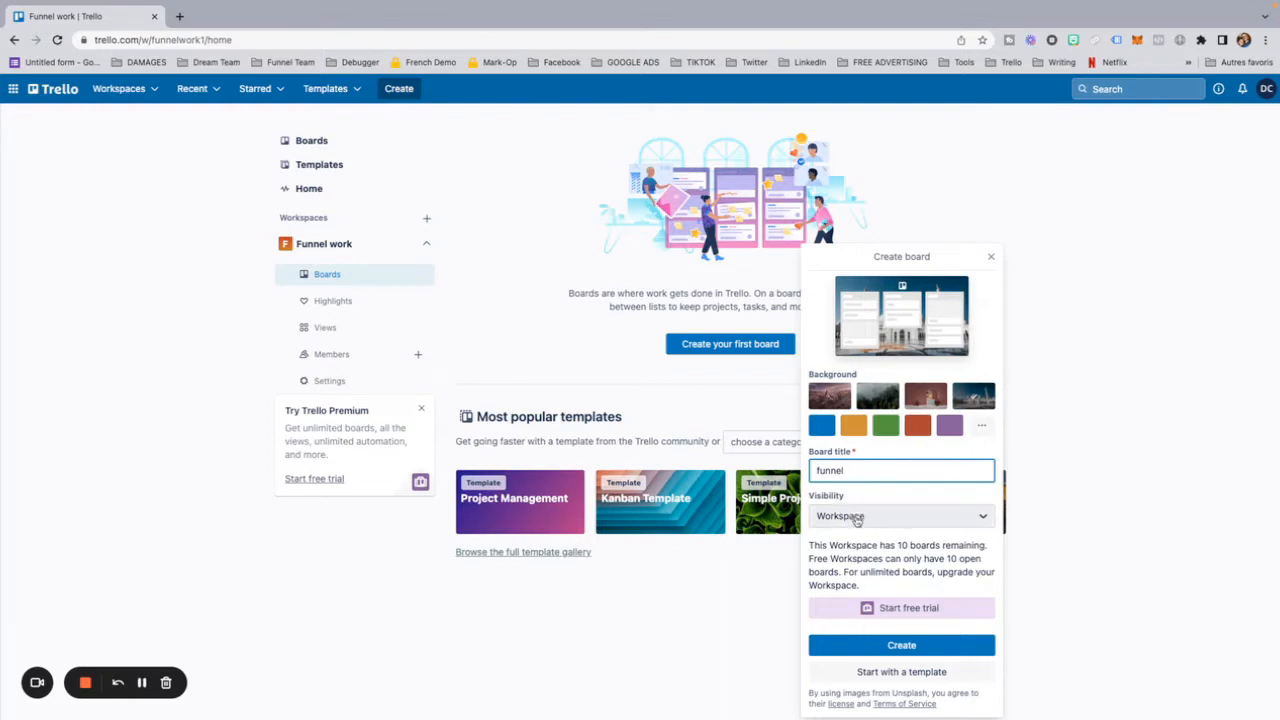
pyautogui.click(898, 646)
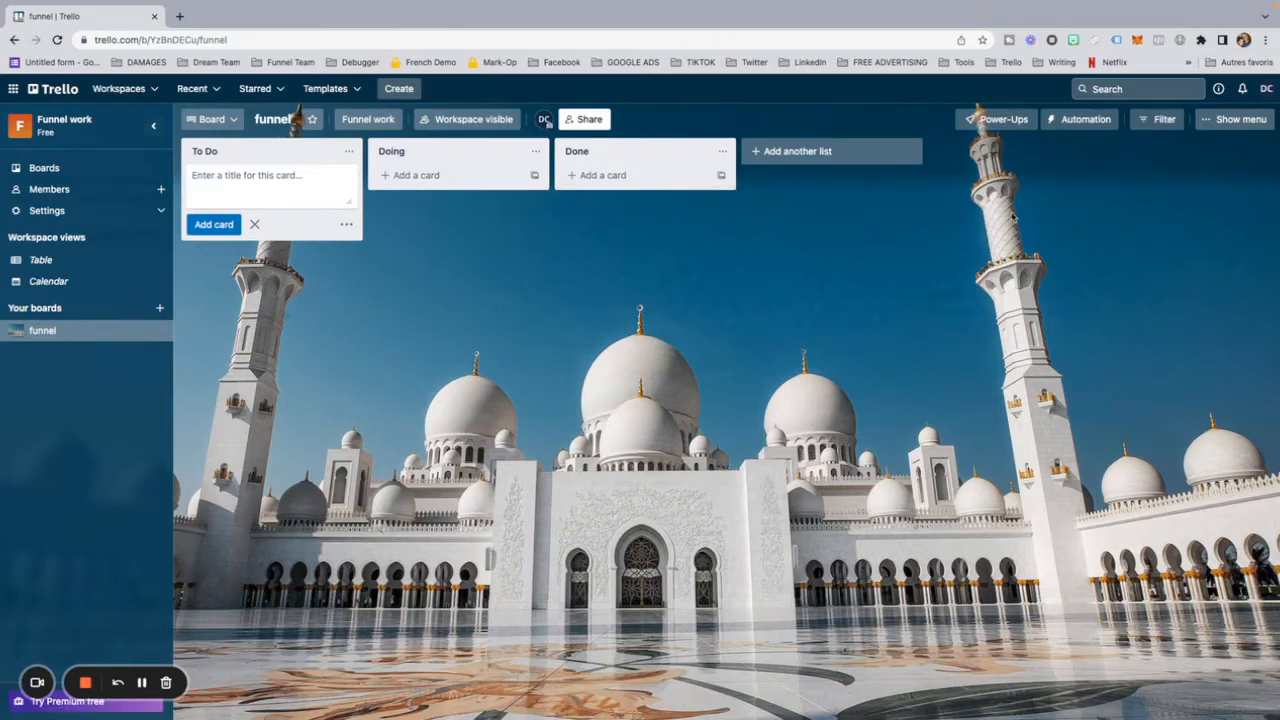
# Step: Rename the lists To Do, Doing and Done as "Delayed", "In Progress" and "Complete"
pyautogui.click(208, 151)
pyautogui.write('Delayed')
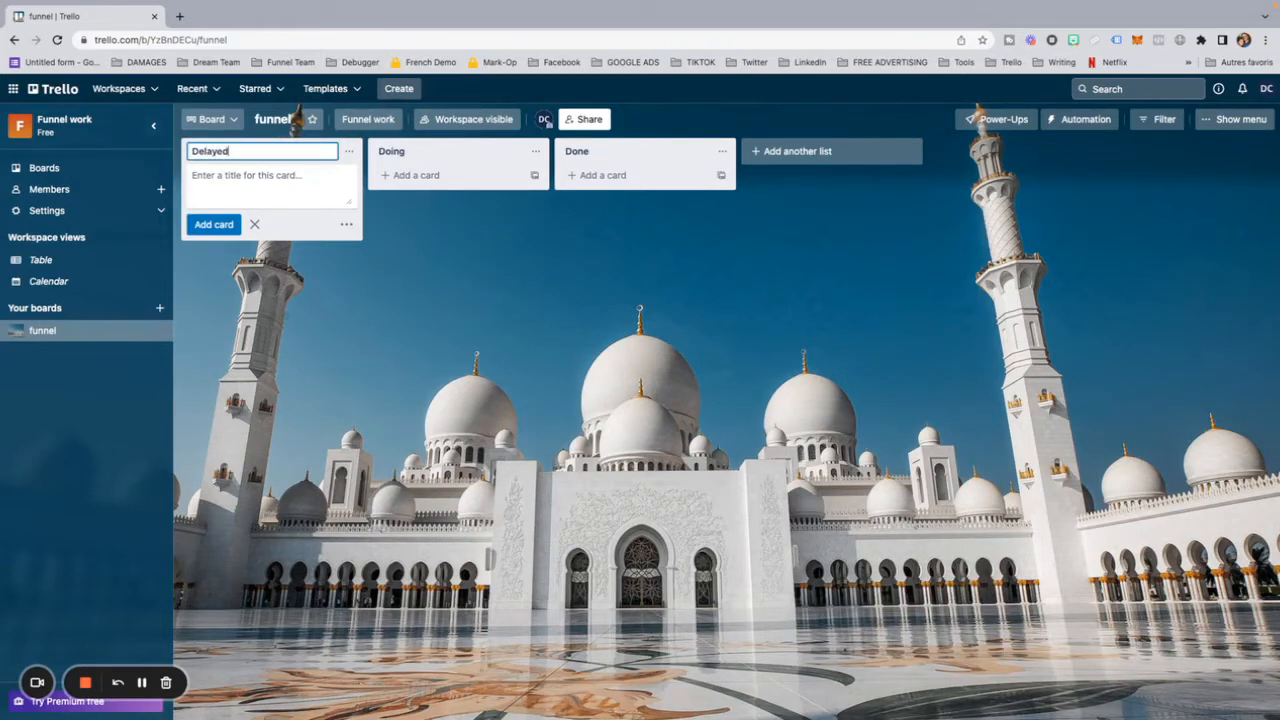
pyautogui.click(404, 151)
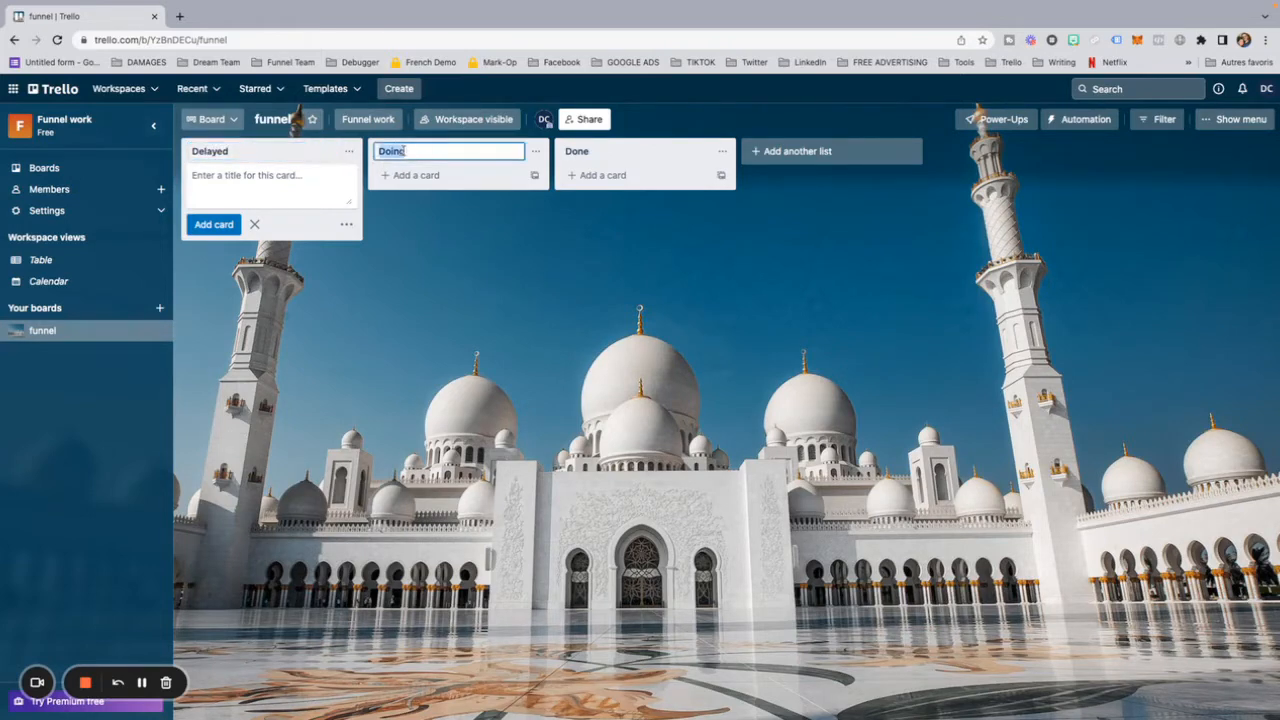
pyautogui.write('In Progress')
pyautogui.click(590, 150)
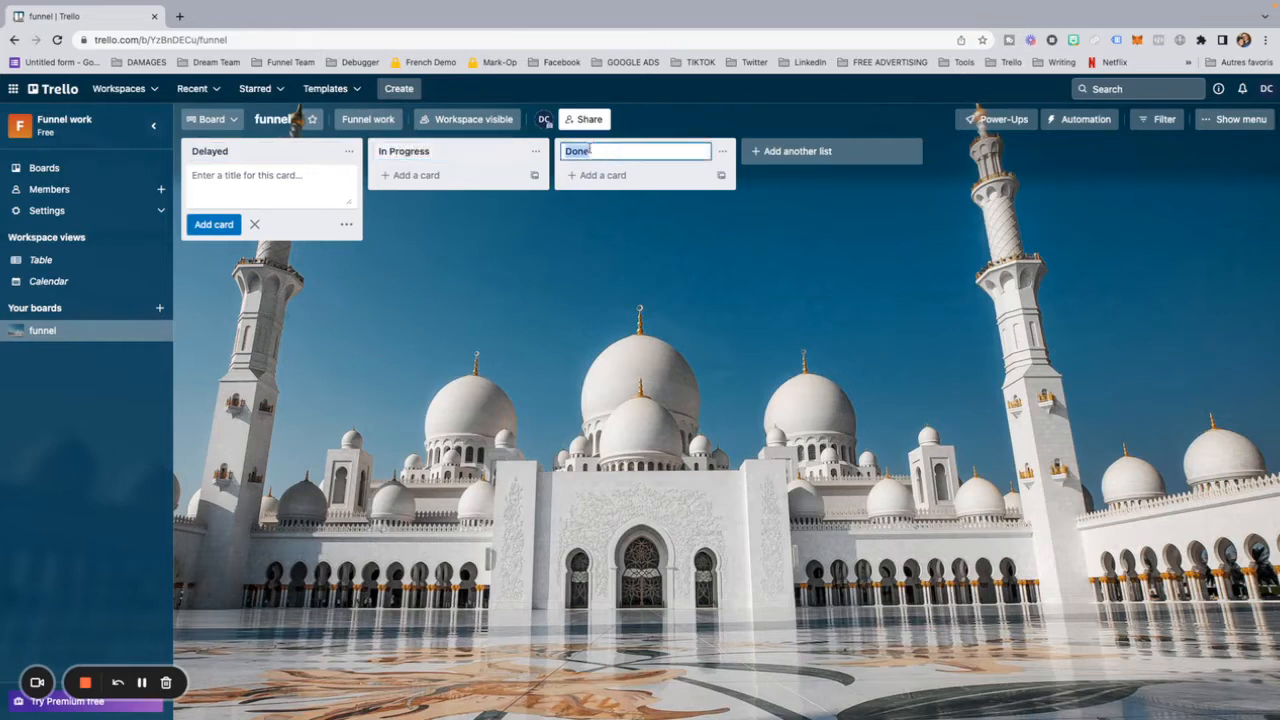
pyautogui.write('Complete')
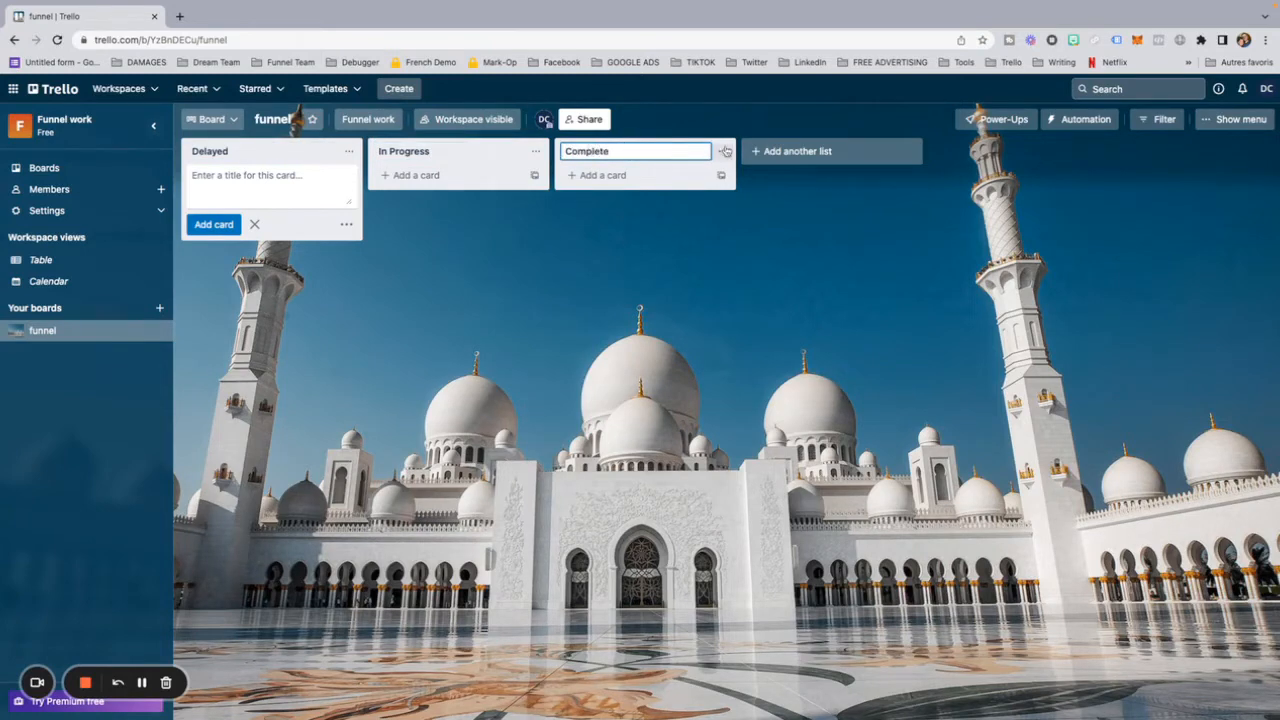
# Step: Add a fourth list named "Removed" to the board and close the new-list entry
pyautogui.click(770, 152)
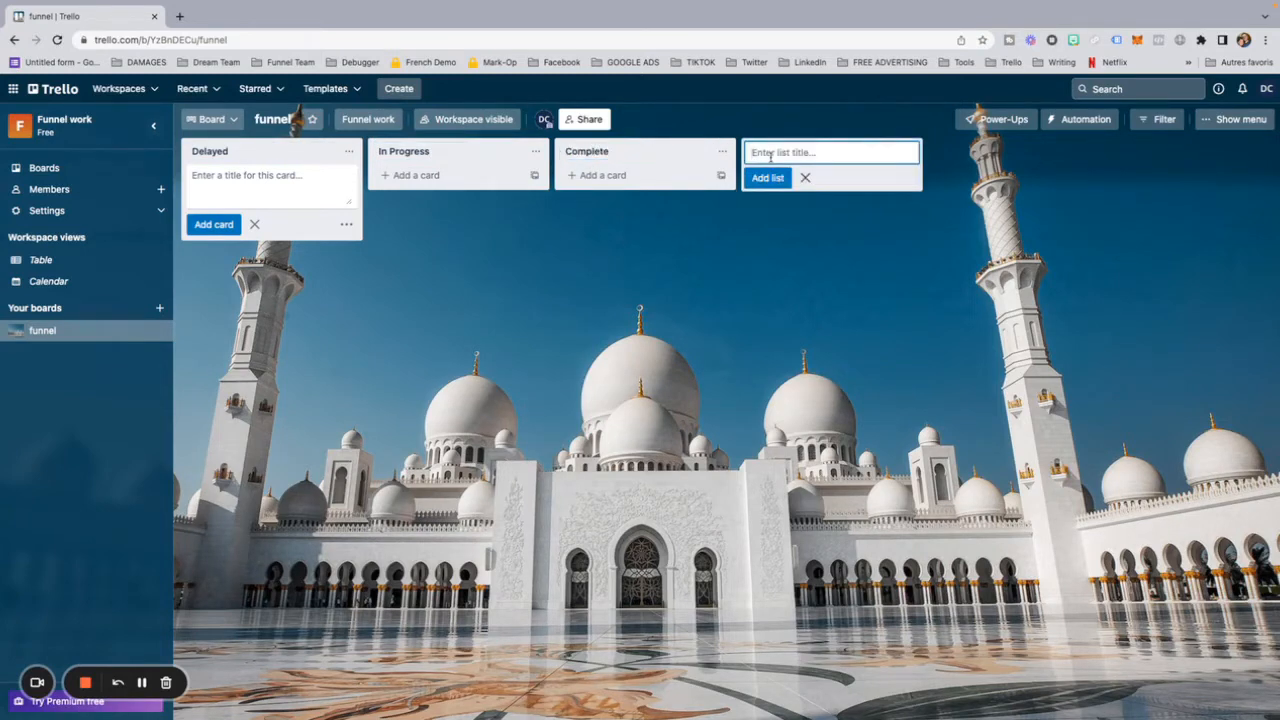
pyautogui.write('Removed')
pyautogui.click(768, 178)
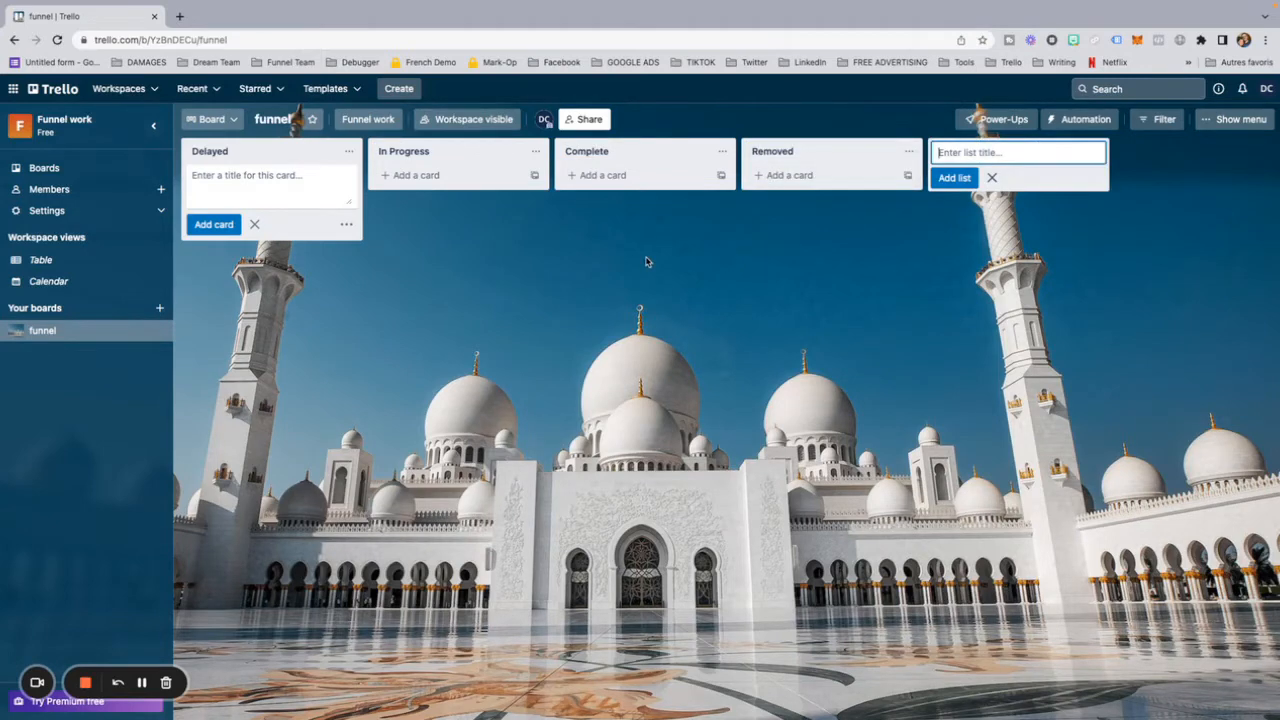
pyautogui.click(488, 272)
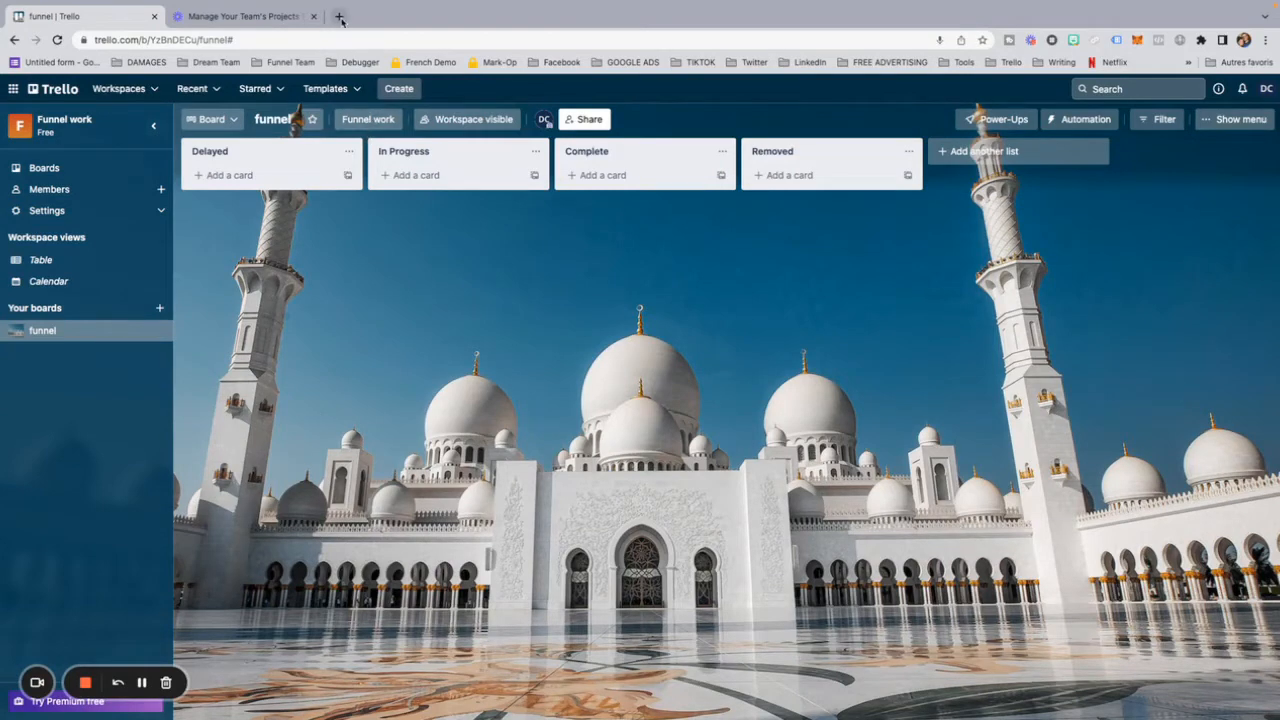
# Step: Open the copied Trello invite link in a new browser tab and join the shared Templates board
pyautogui.click(340, 17)
pyautogui.click(345, 39)
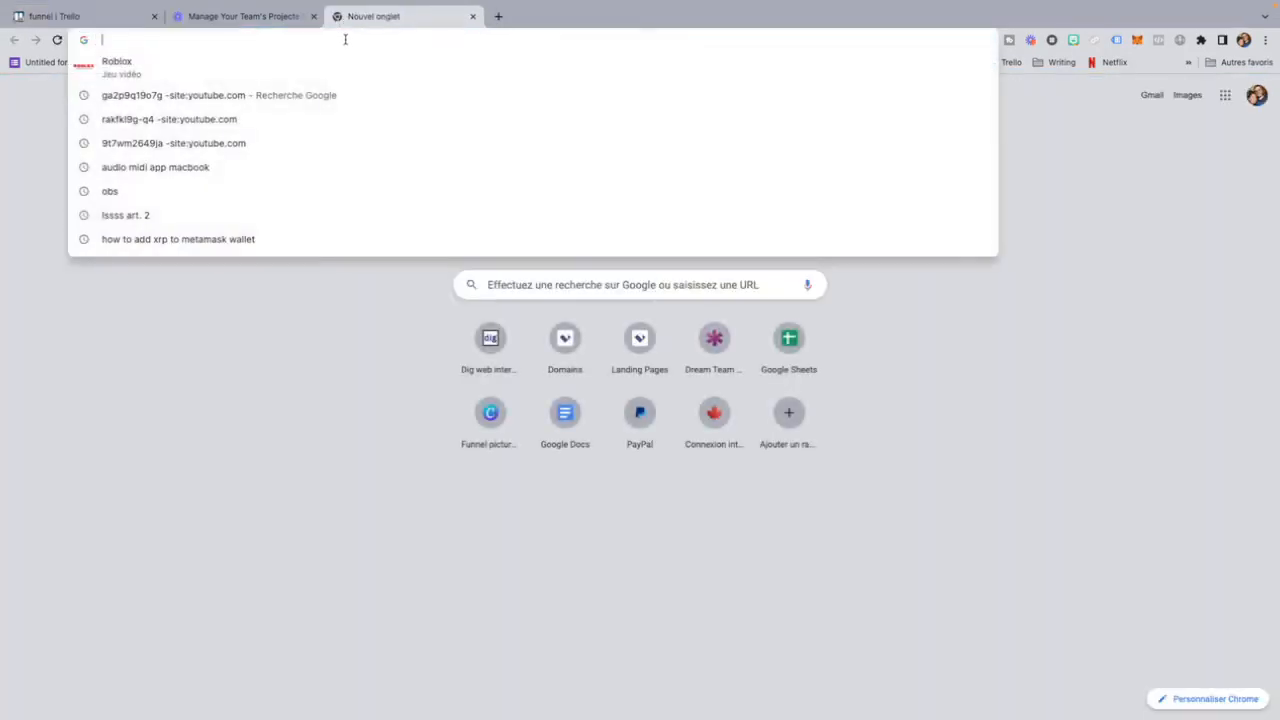
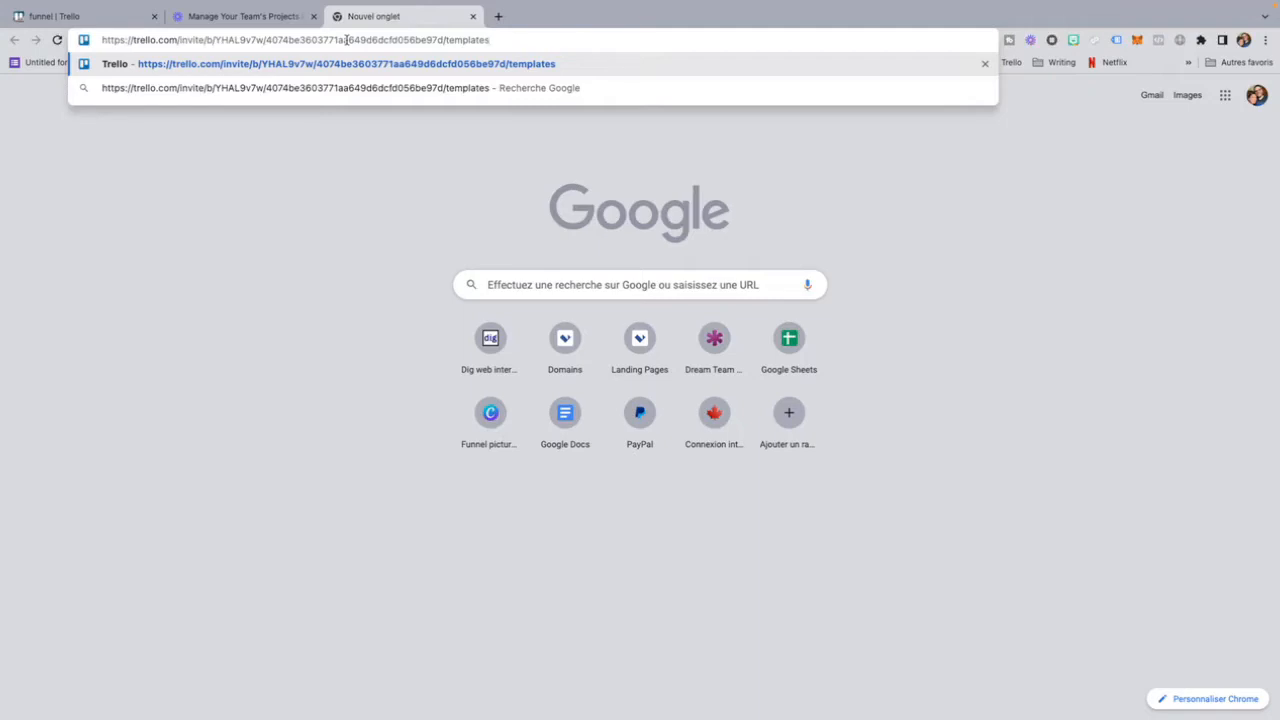
pyautogui.press('Return')
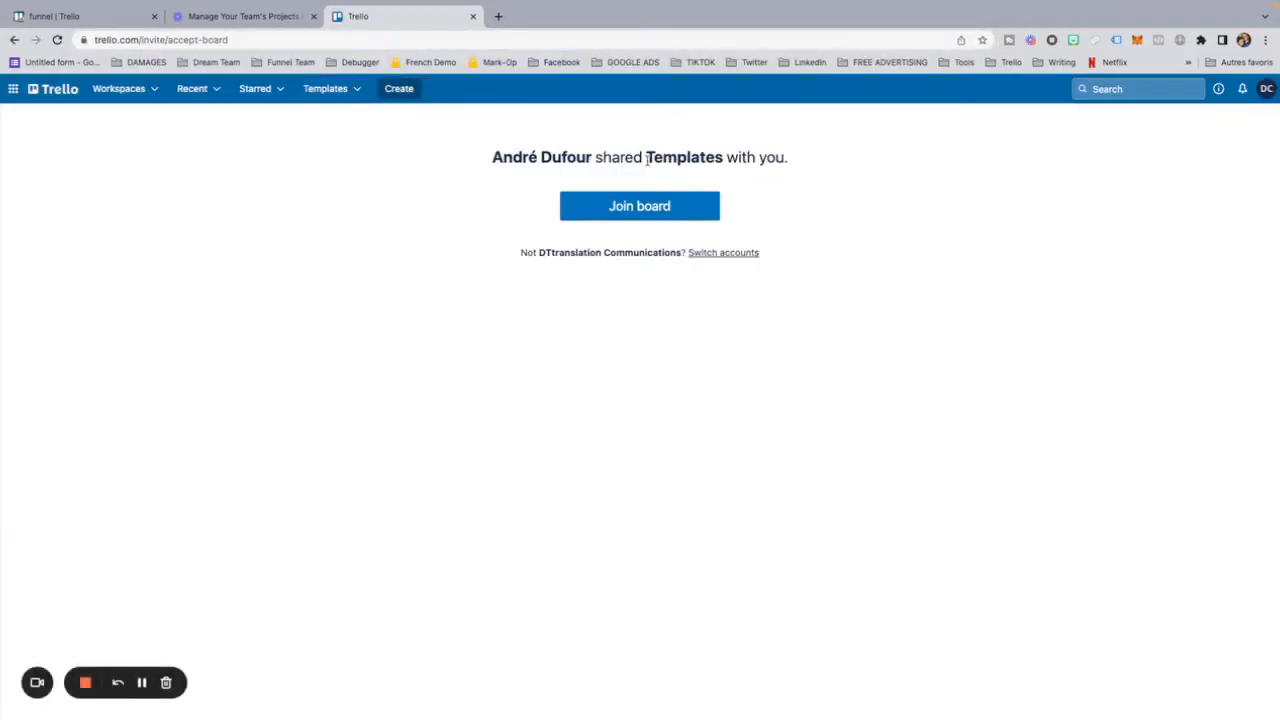
pyautogui.click(649, 205)
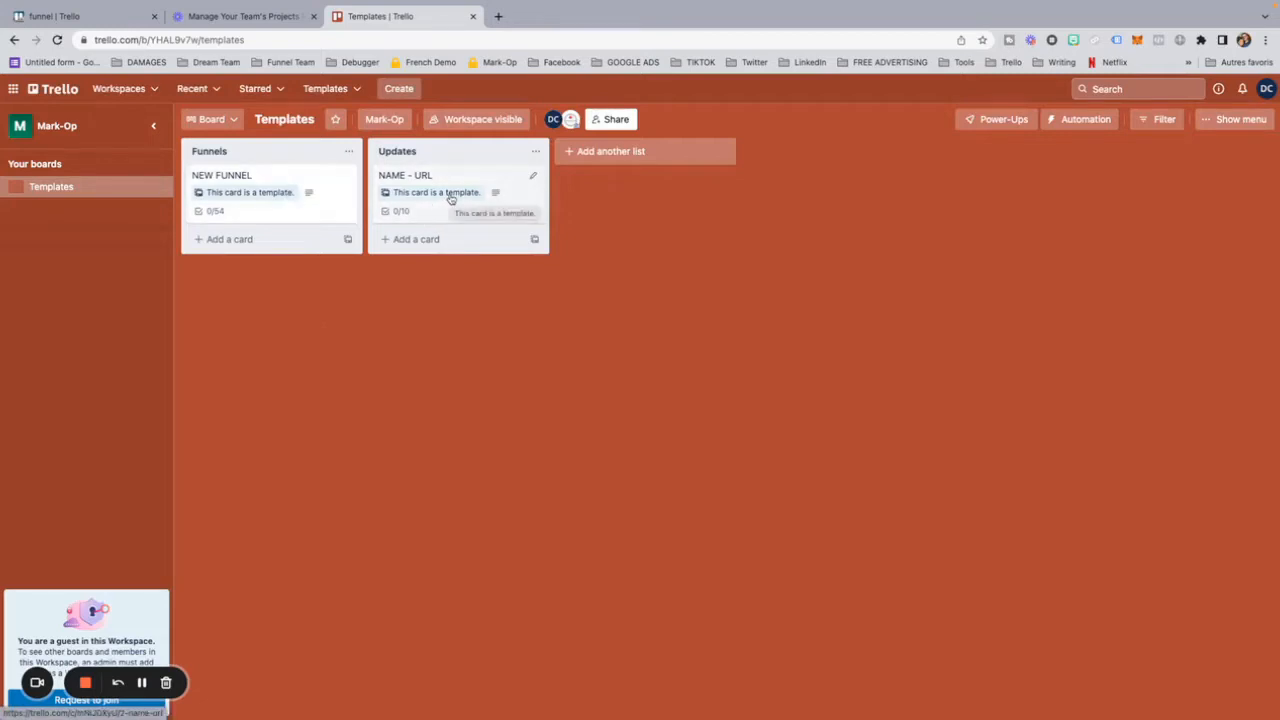
# Step: Copy the NEW FUNNEL template card, keeping its checklists, to the In Progress list of the funnel board, and close the card
pyautogui.click(277, 191)
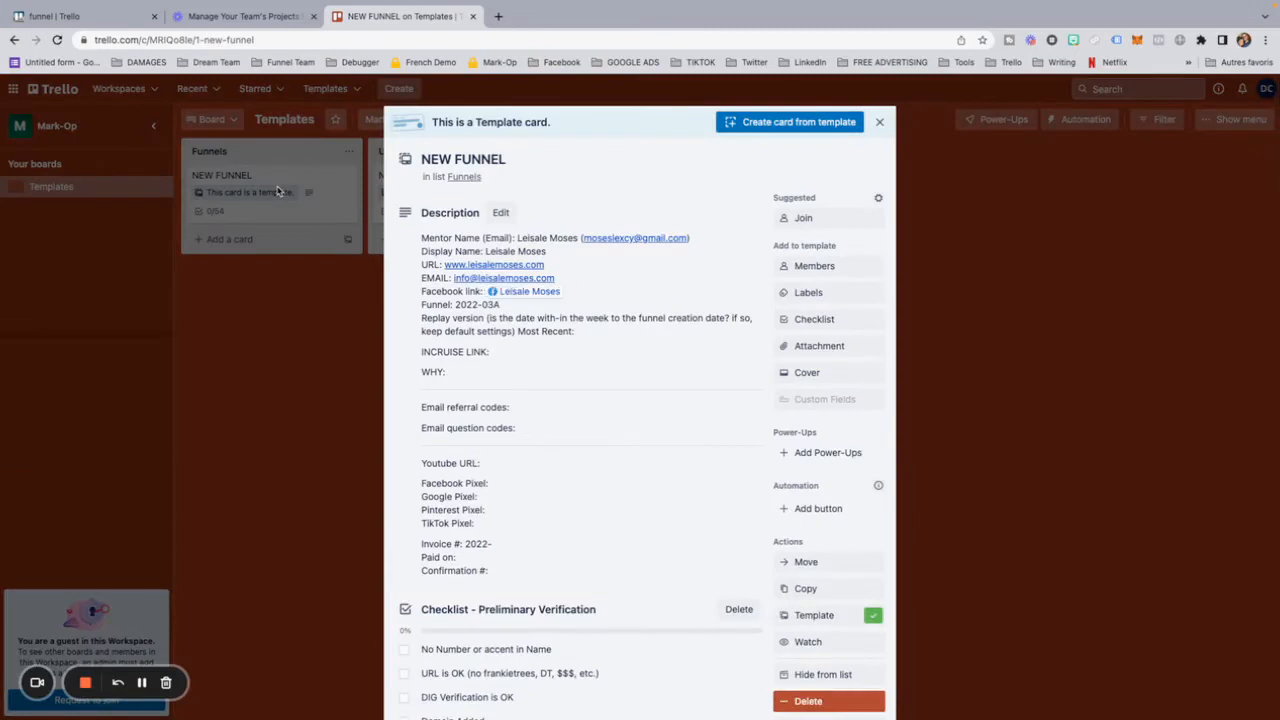
pyautogui.scroll(-1, 650, 285)
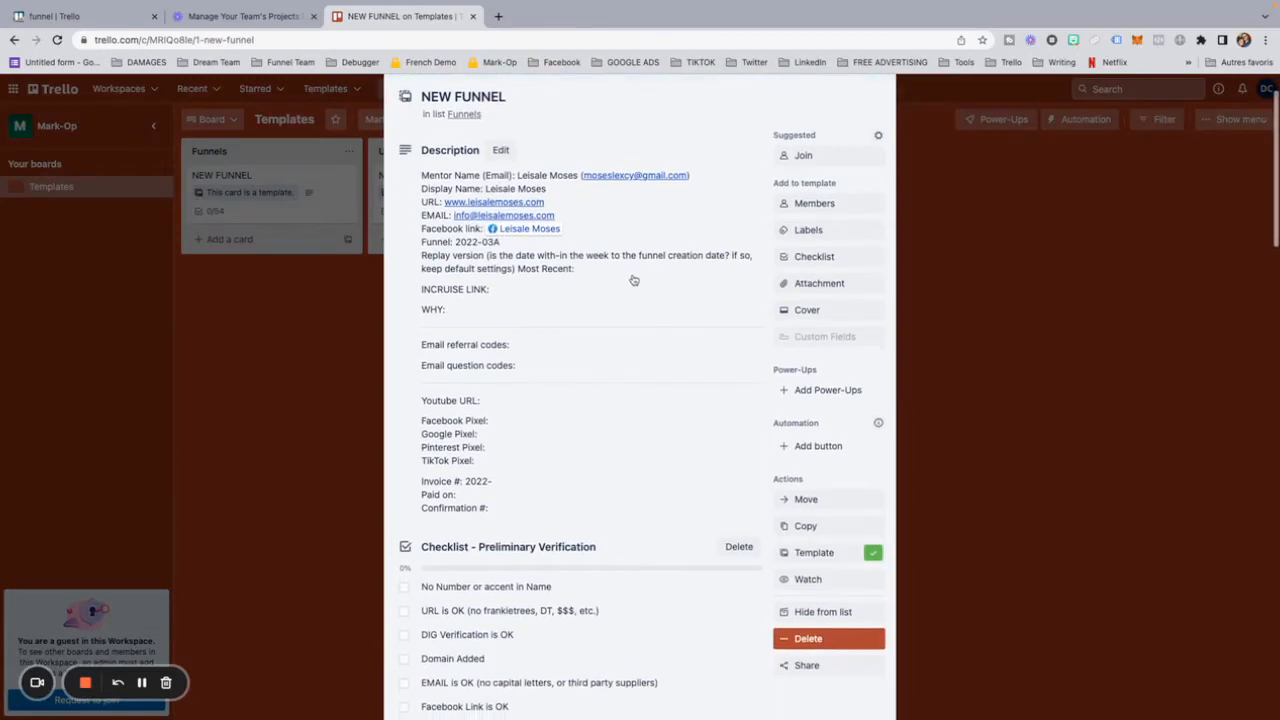
pyautogui.click(805, 526)
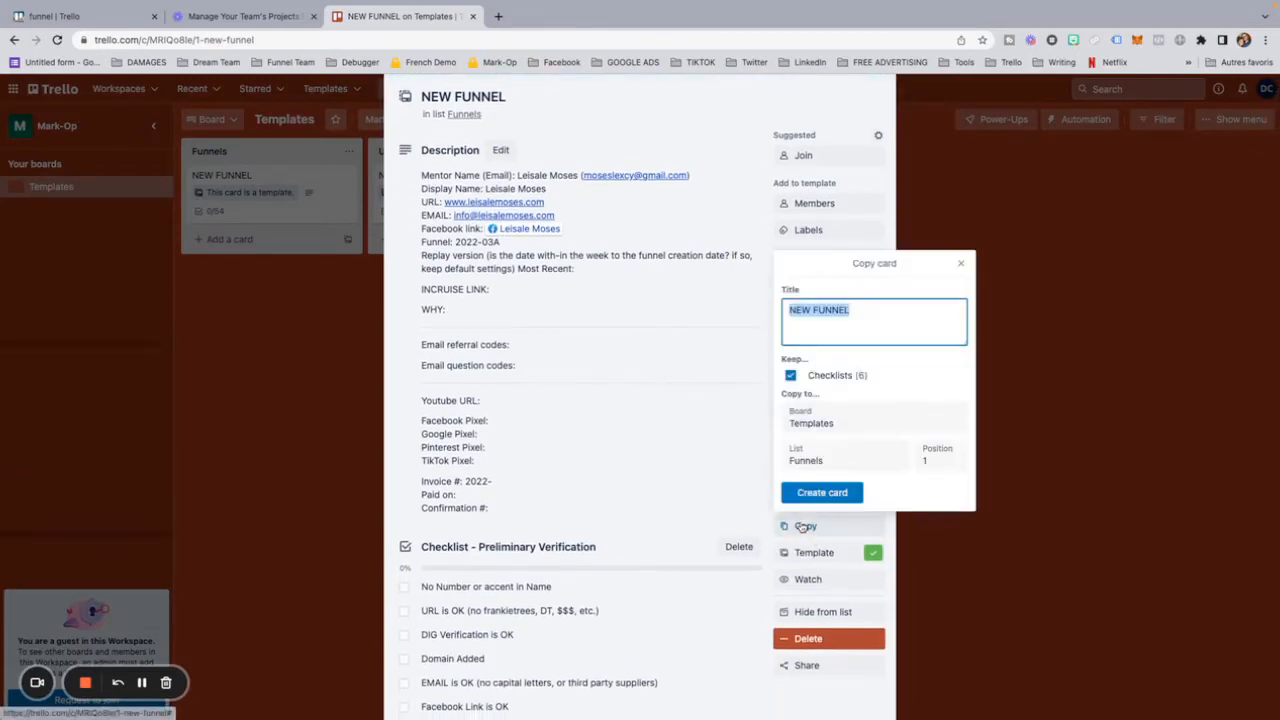
pyautogui.click(815, 421)
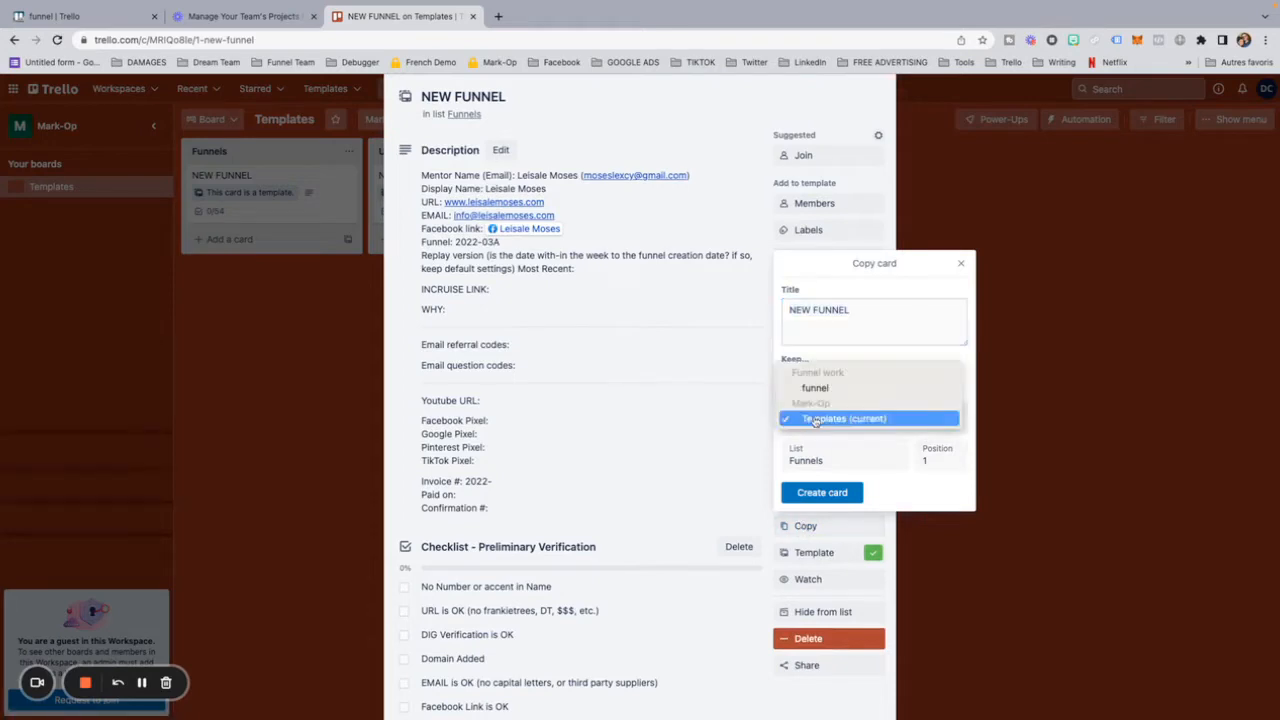
pyautogui.click(797, 418)
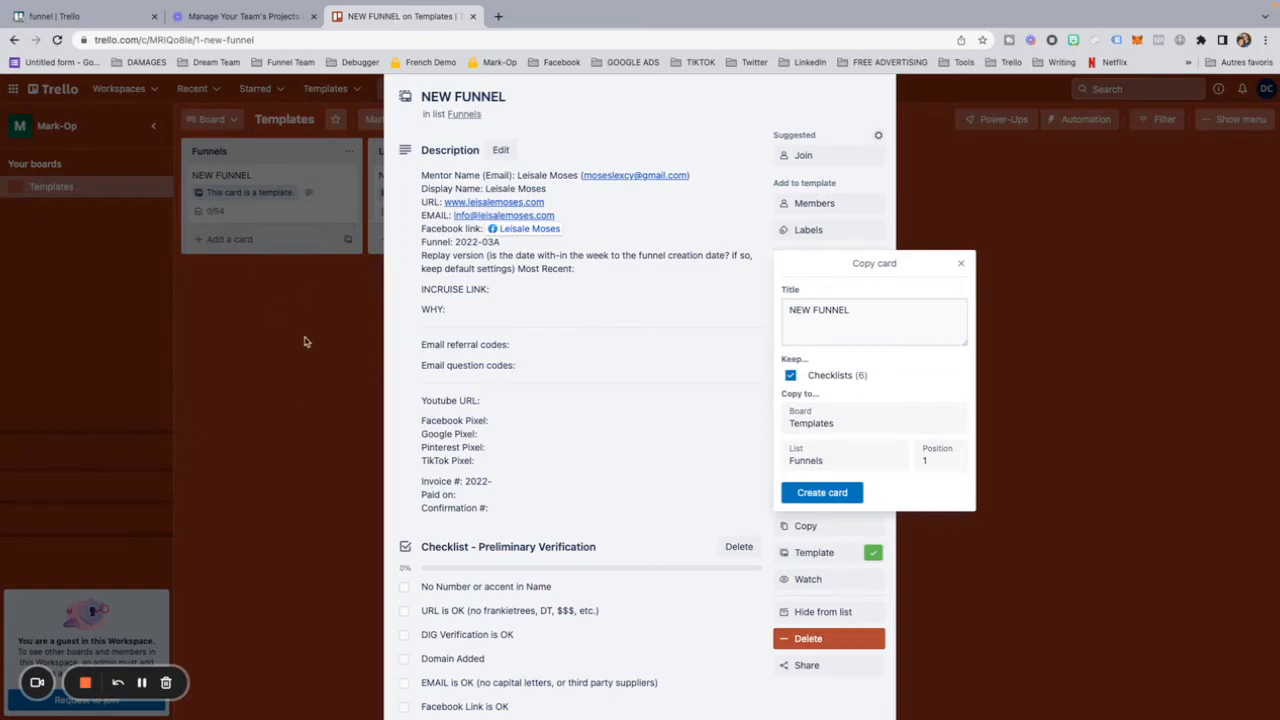
pyautogui.click(829, 416)
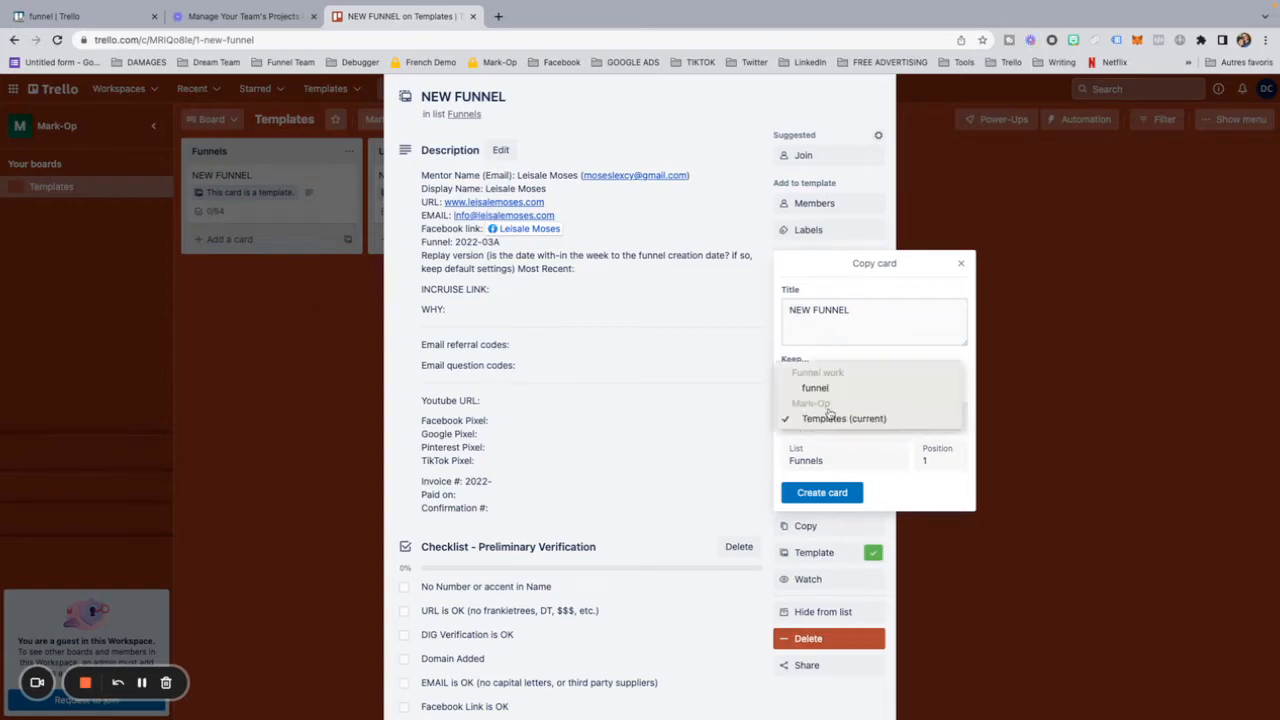
pyautogui.click(823, 389)
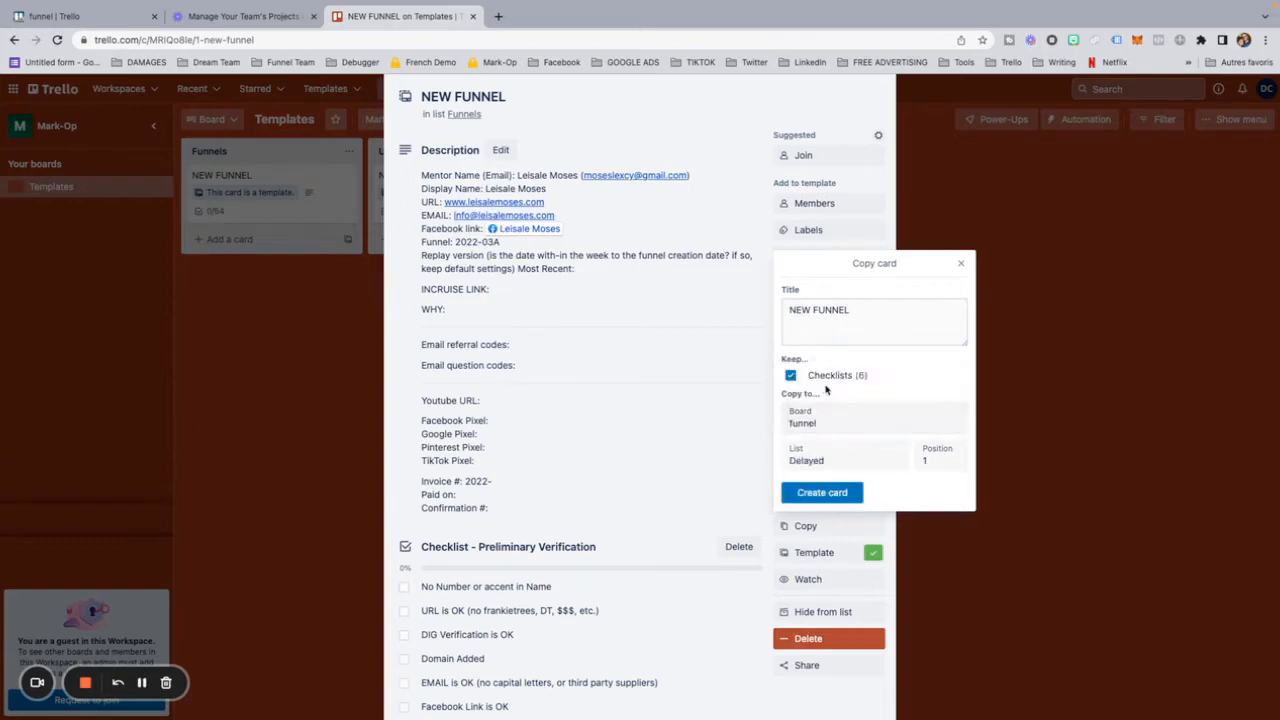
pyautogui.click(806, 458)
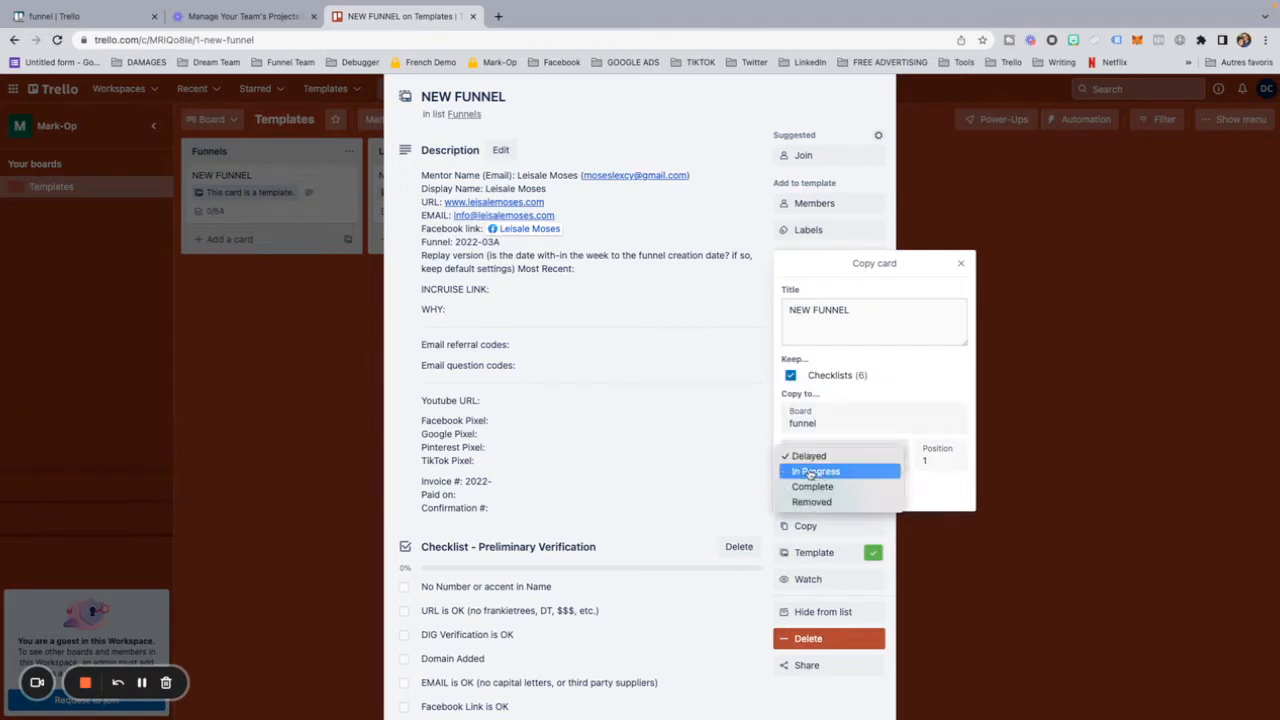
pyautogui.click(811, 472)
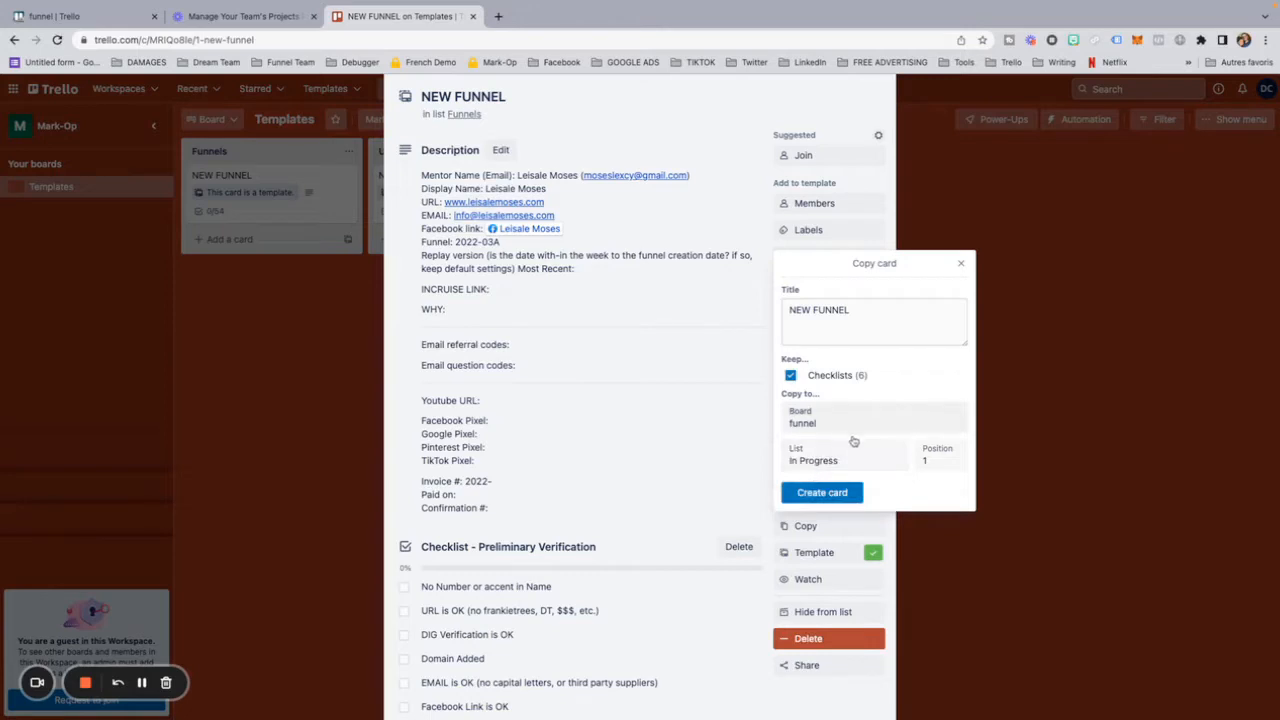
pyautogui.click(822, 494)
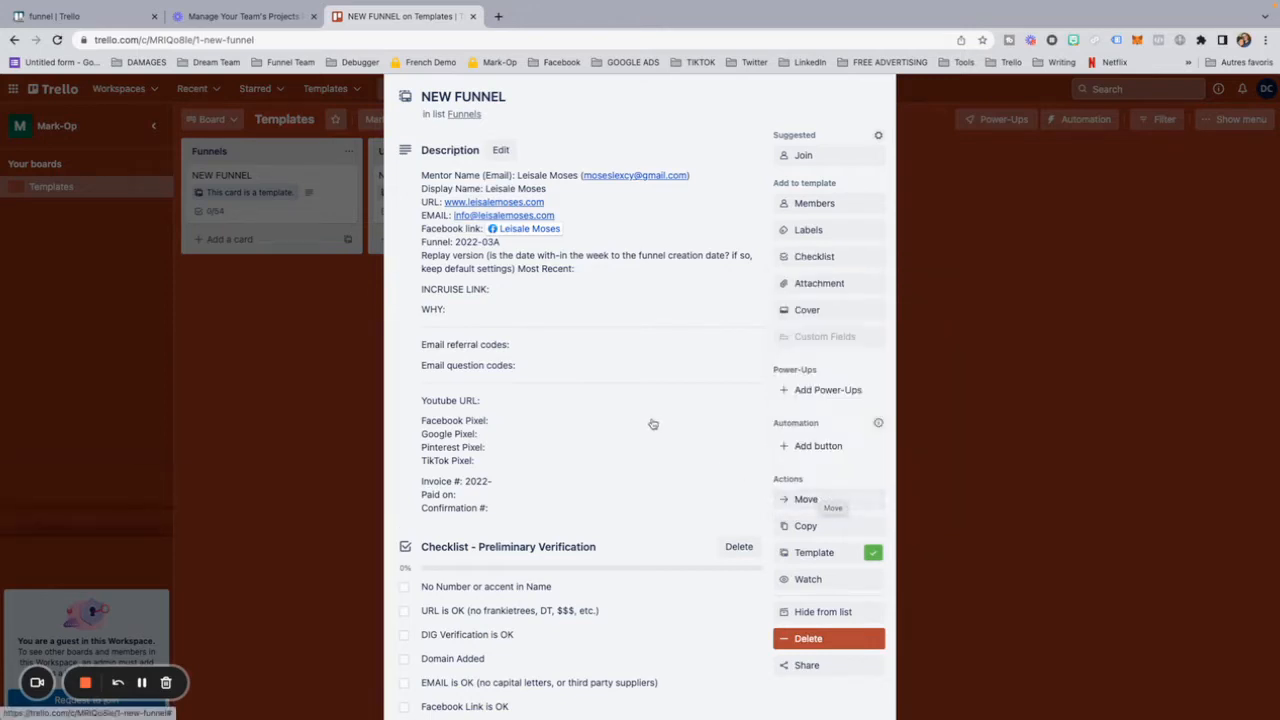
pyautogui.click(308, 371)
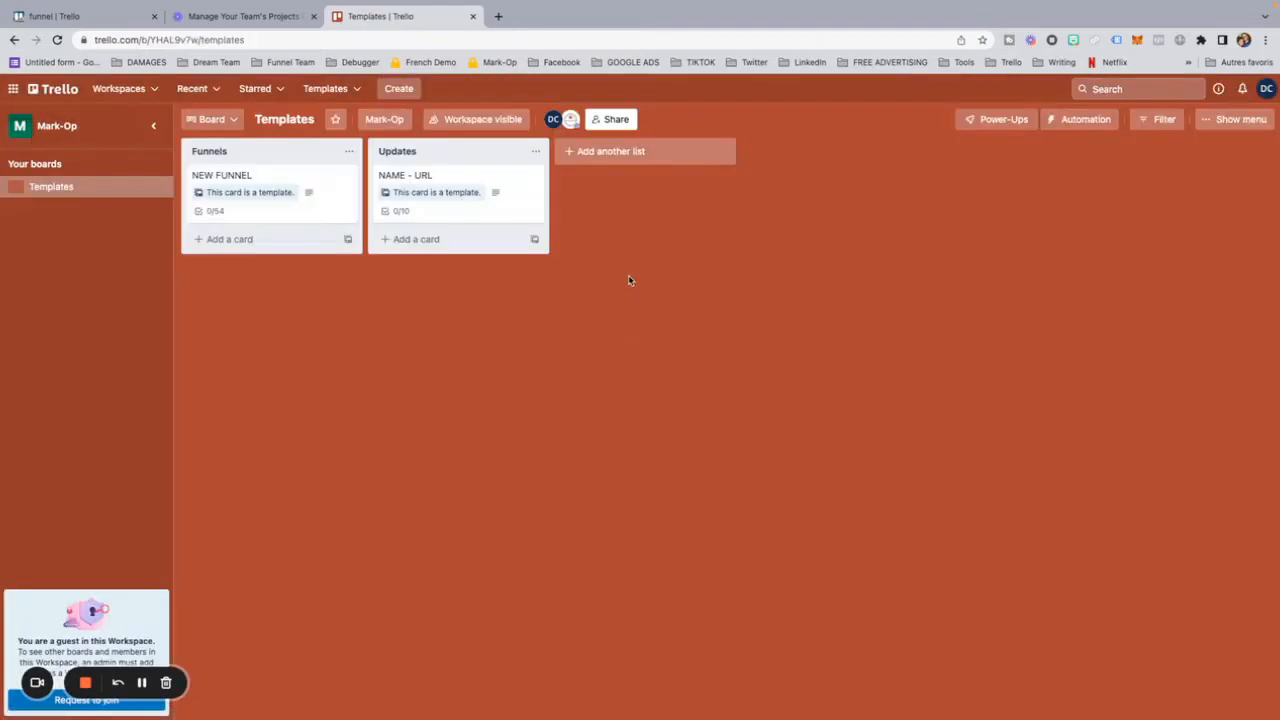
# Step: Copy the NAME - URL template card with its checklist to the funnel board's Delayed list, and close the Templates board
pyautogui.click(430, 193)
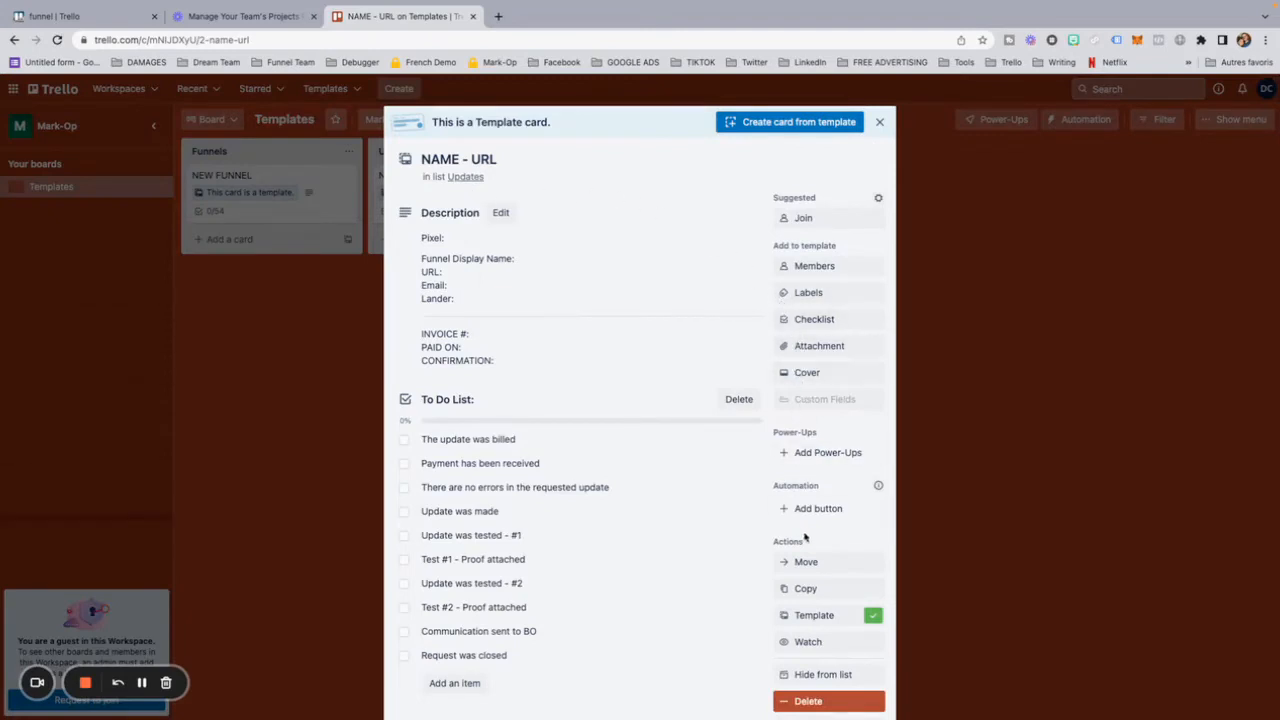
pyautogui.click(806, 590)
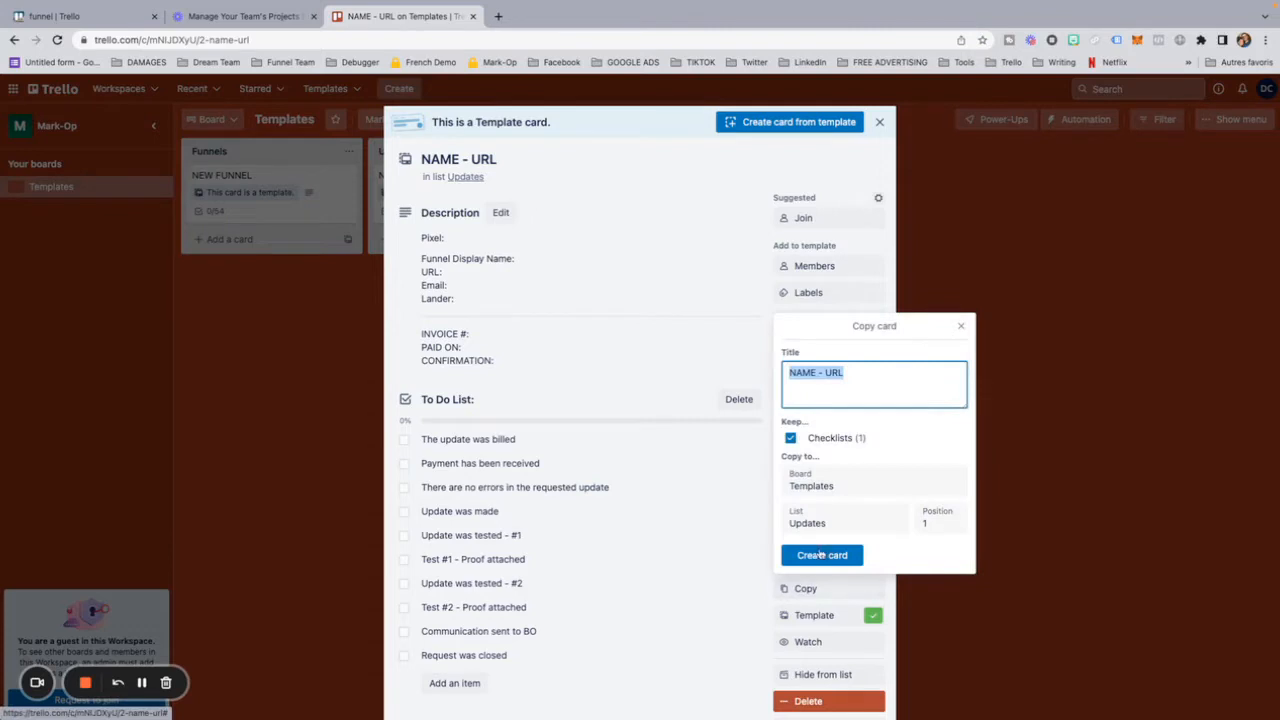
pyautogui.click(813, 482)
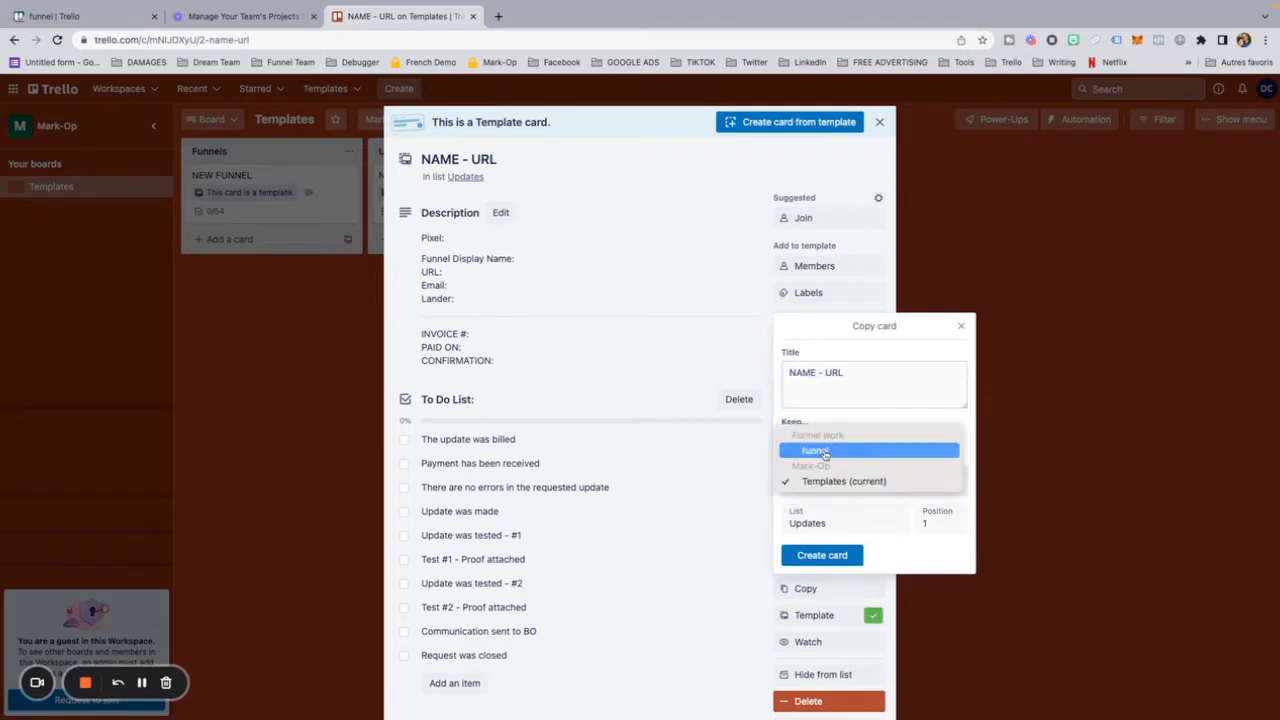
pyautogui.click(824, 452)
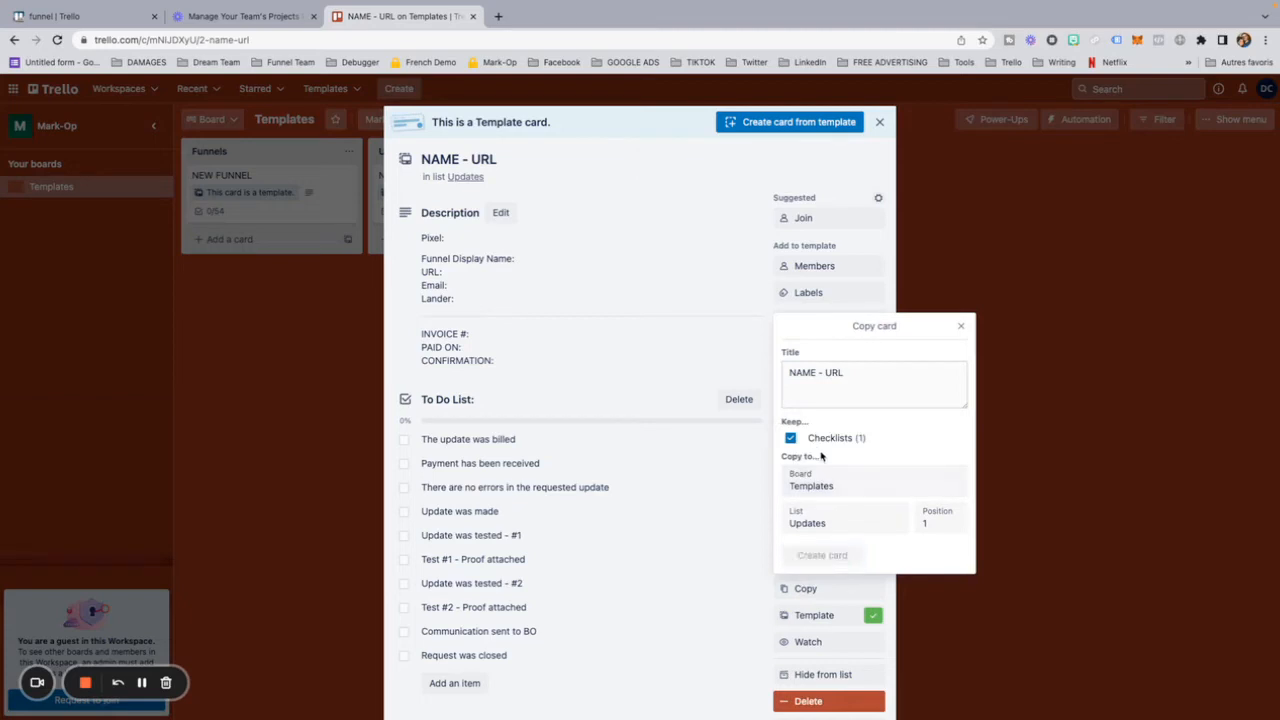
pyautogui.click(827, 523)
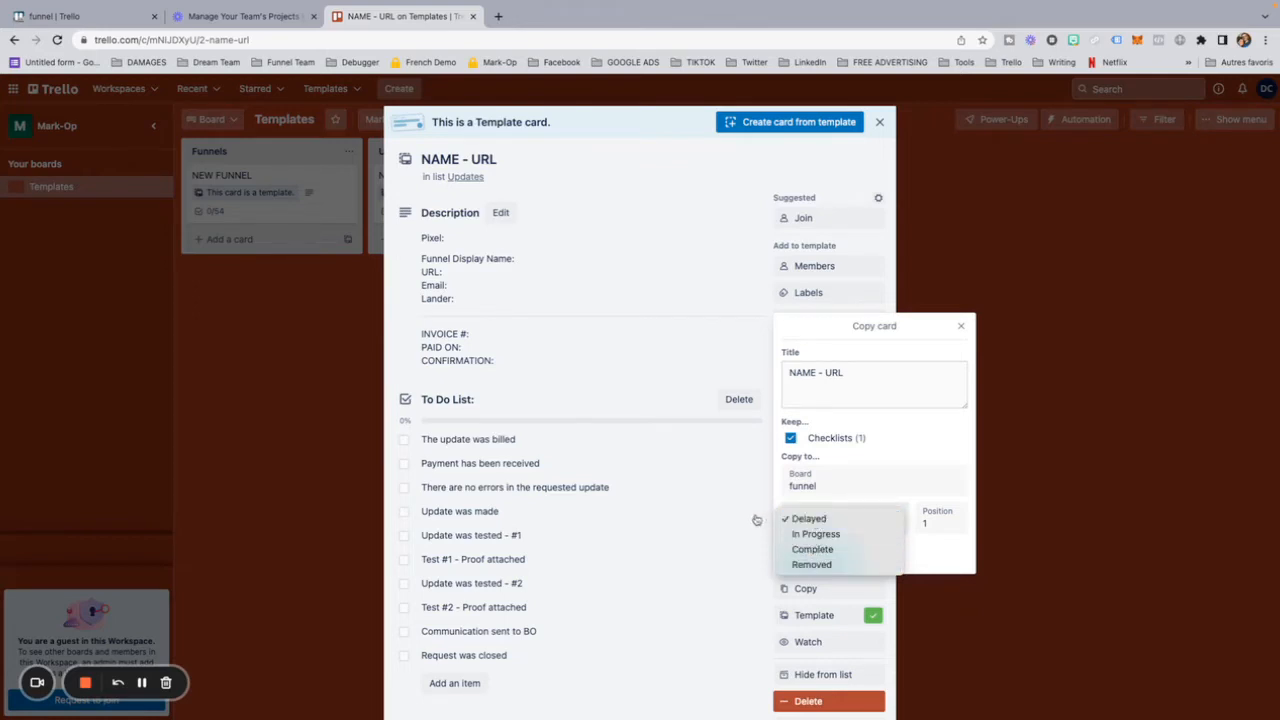
pyautogui.click(924, 552)
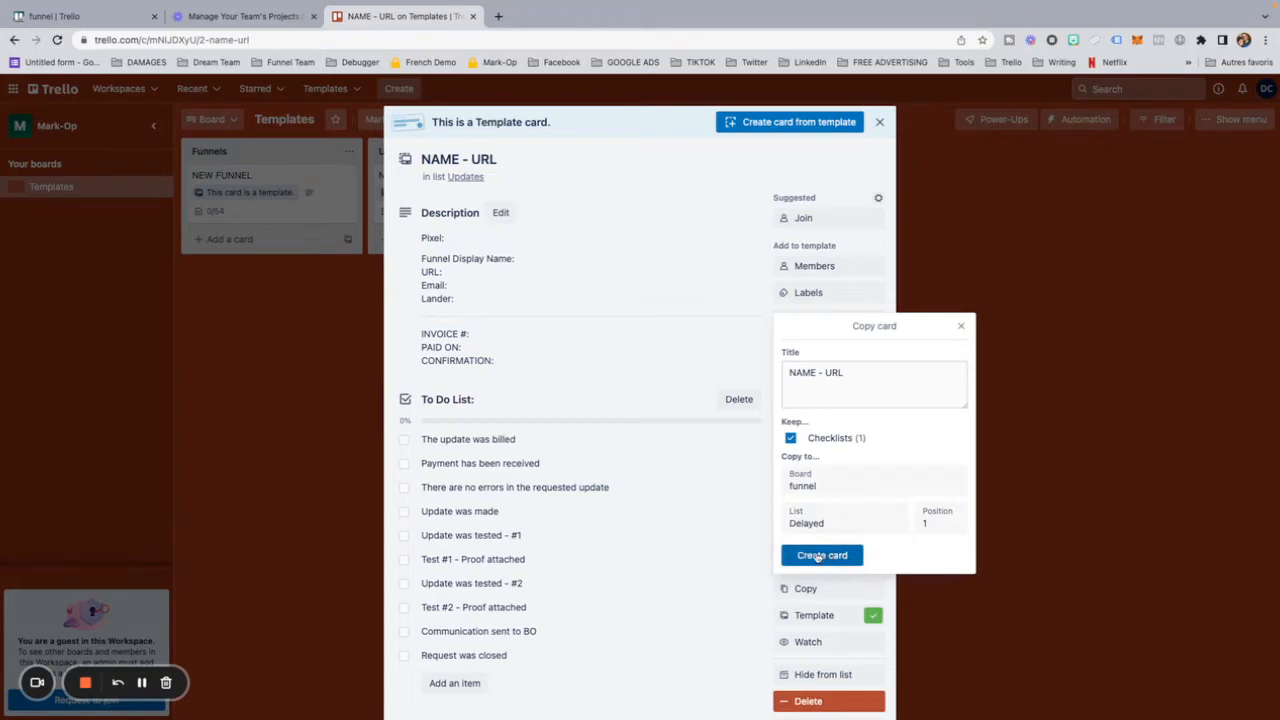
pyautogui.click(828, 556)
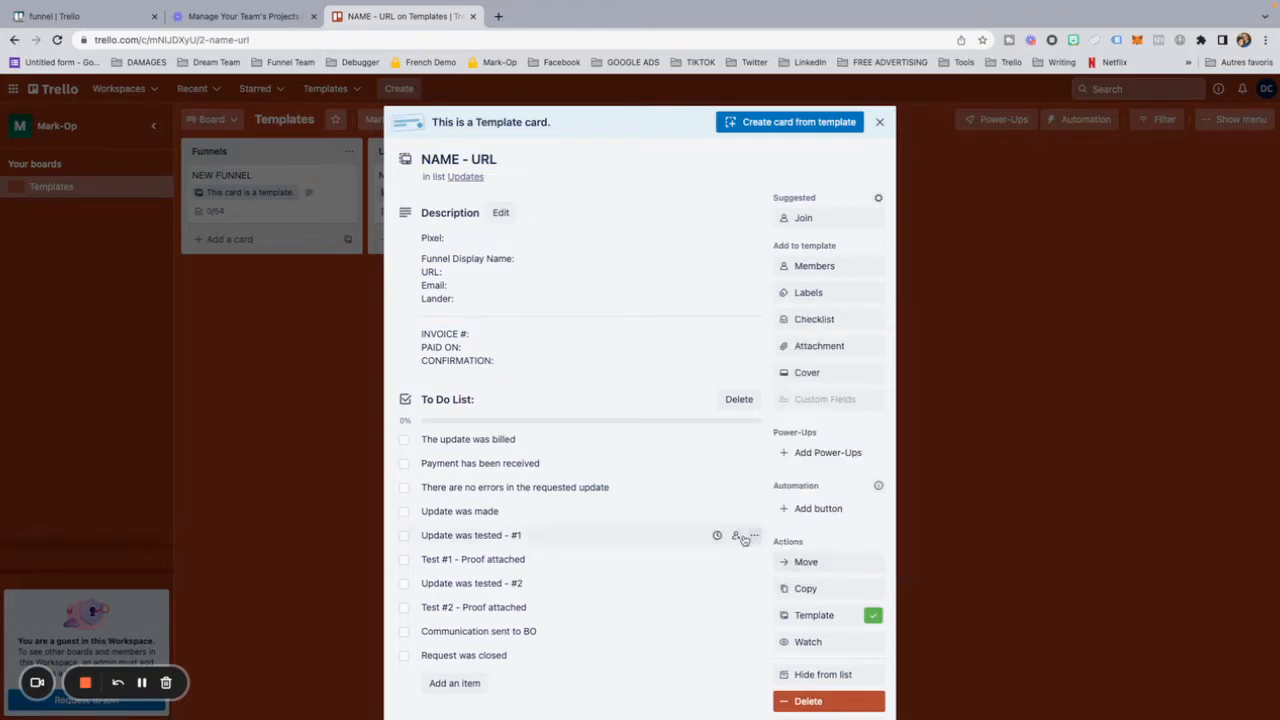
pyautogui.click(318, 452)
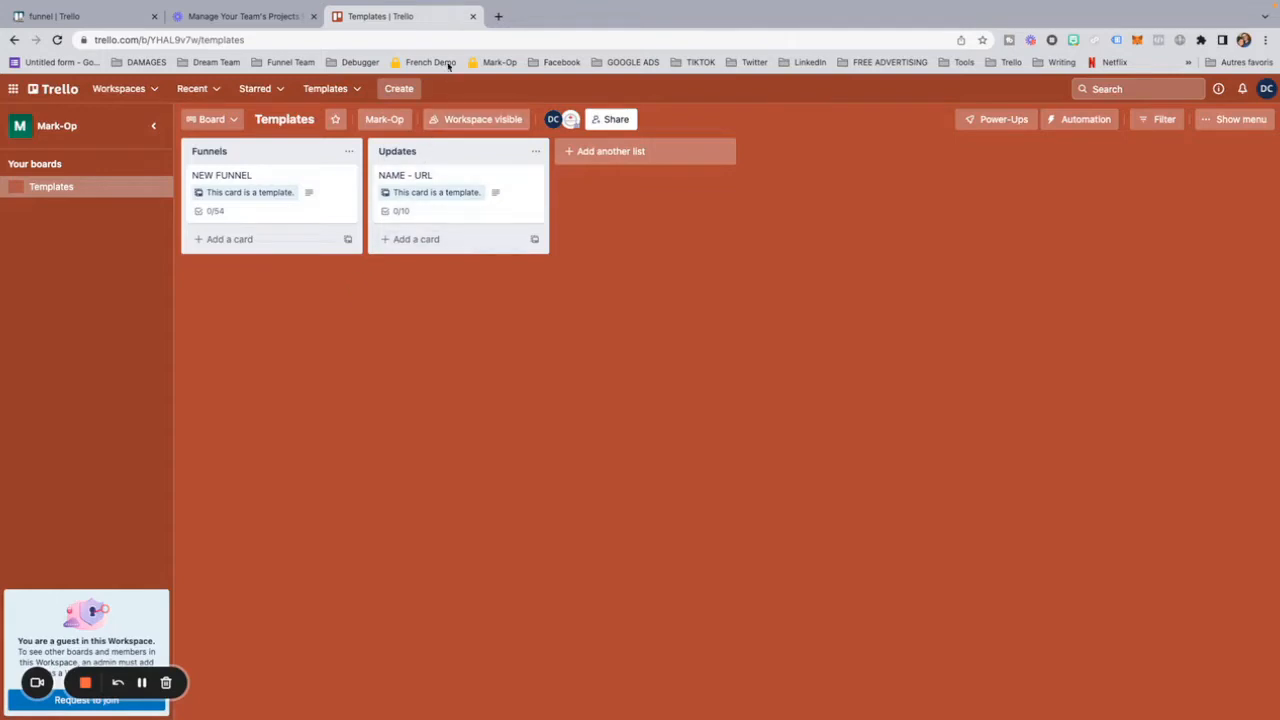
pyautogui.click(473, 16)
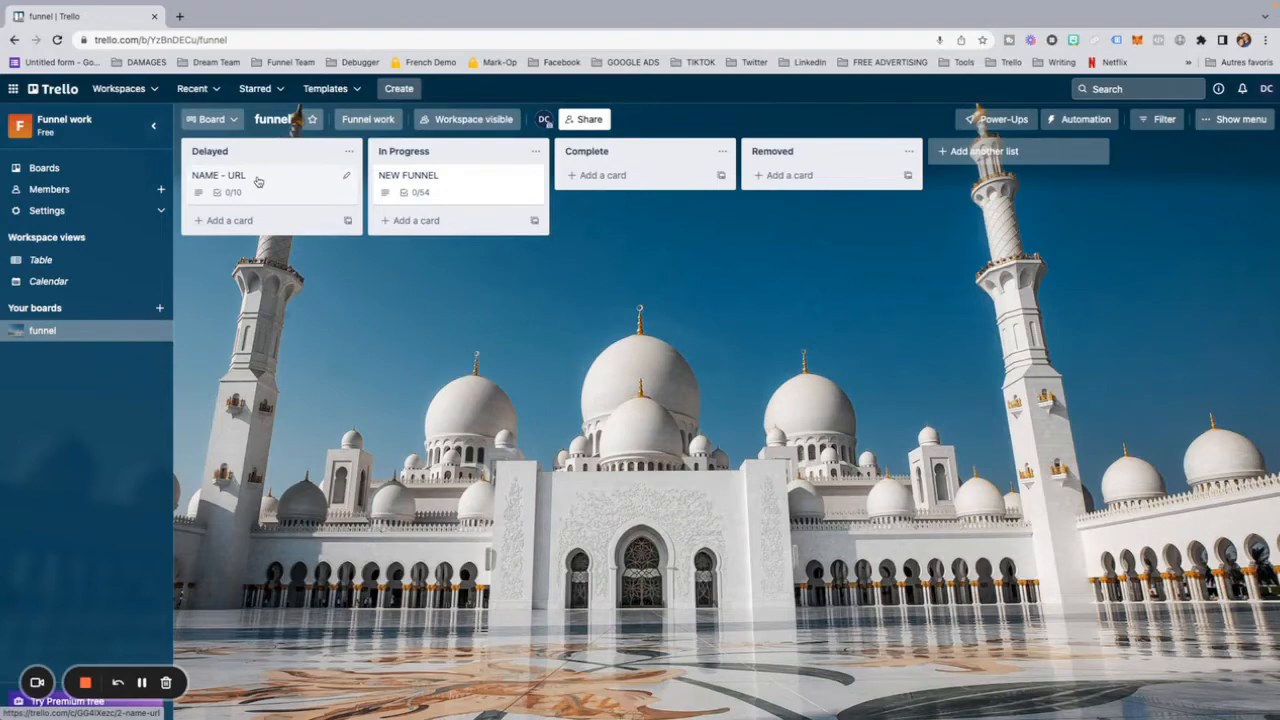
# Step: Make the NAME - URL card in the Delayed list a template, hide it from the list and close the card
pyautogui.moveTo(257, 181)
pyautogui.mouseDown()
pyautogui.moveTo(323, 223)
pyautogui.moveTo(569, 232)
pyautogui.moveTo(631, 184)
pyautogui.moveTo(812, 185)
pyautogui.moveTo(610, 196)
pyautogui.moveTo(628, 189)
pyautogui.moveTo(262, 180)
pyautogui.mouseUp()
pyautogui.click(266, 186)
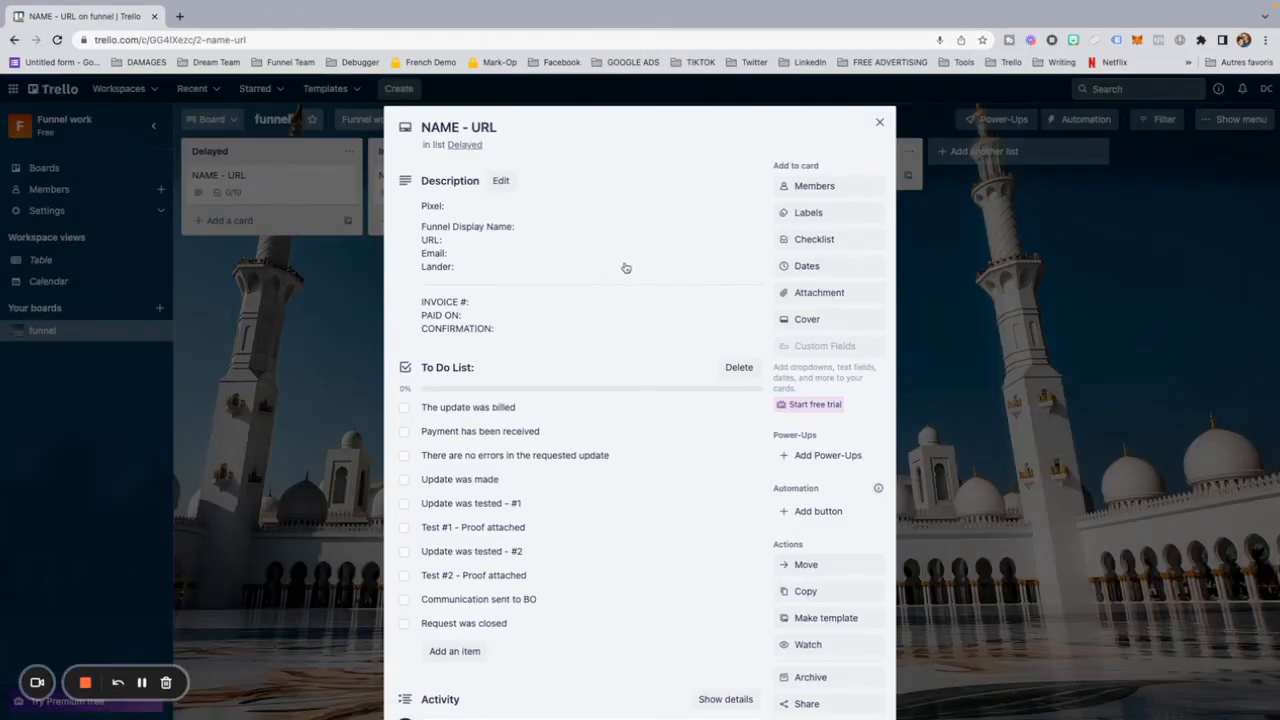
pyautogui.scroll(-2, 625, 267)
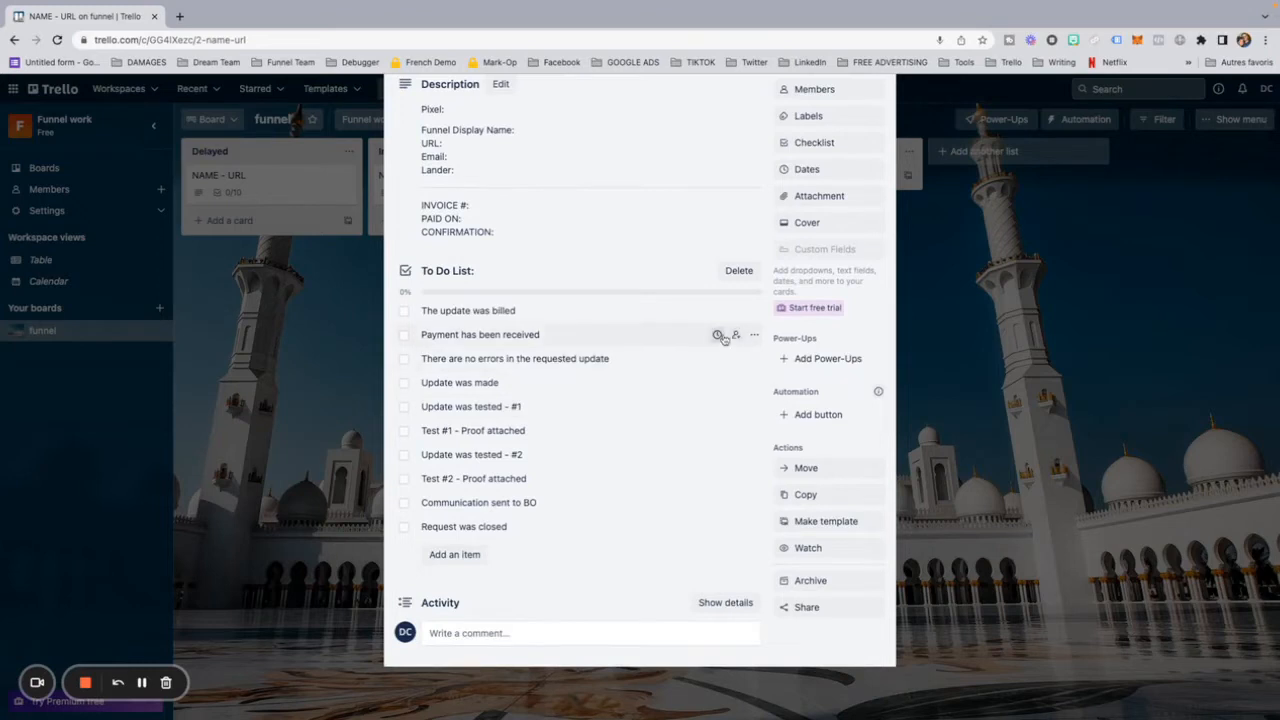
pyautogui.scroll(2, 660, 226)
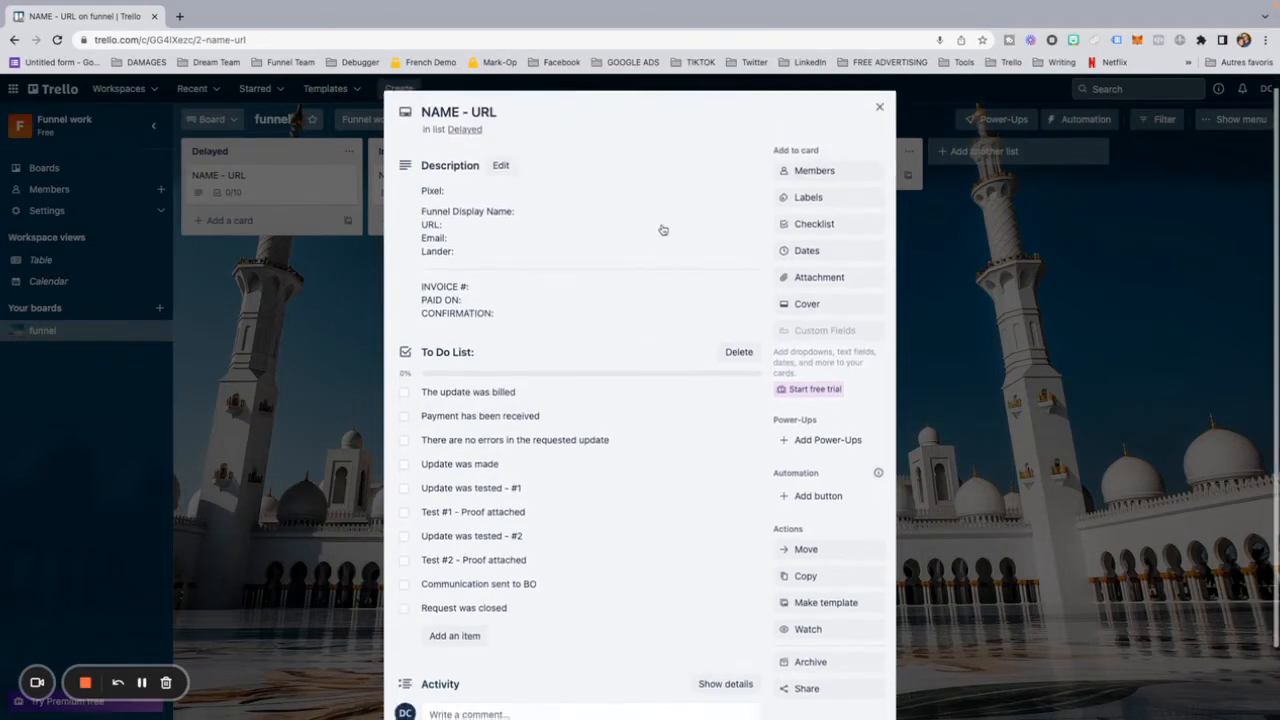
pyautogui.scroll(-2, 660, 226)
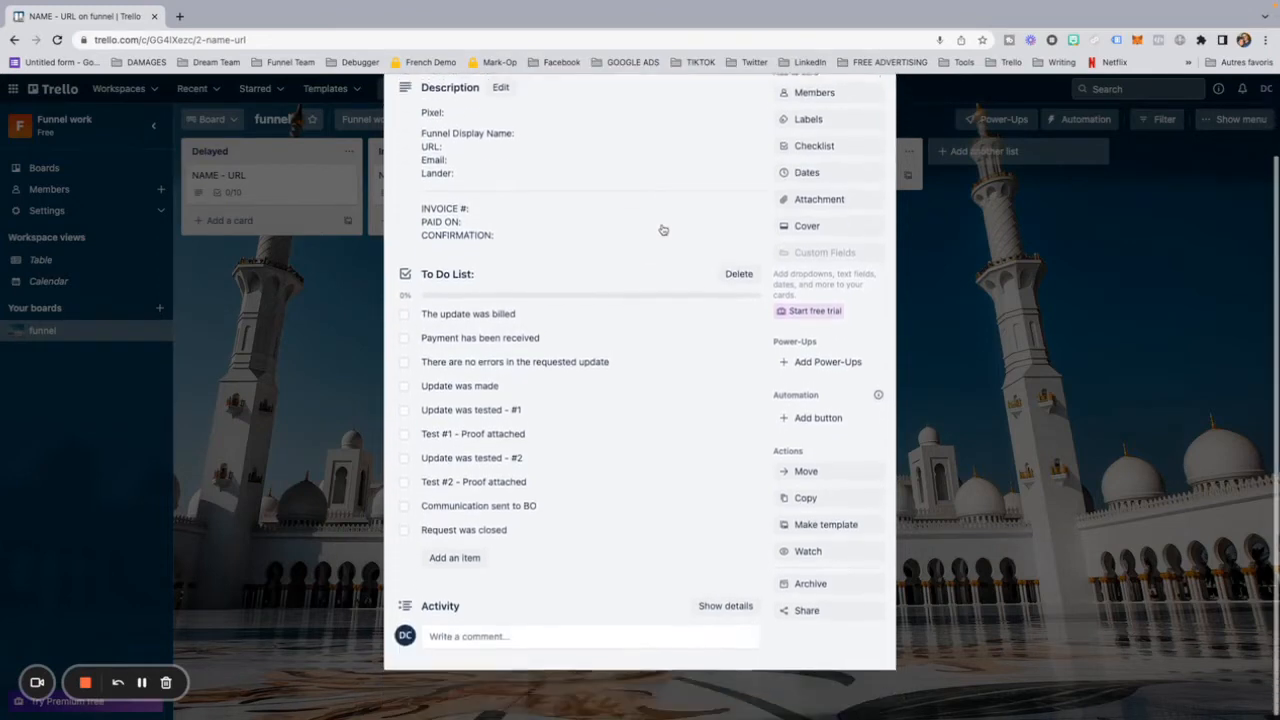
pyautogui.click(810, 523)
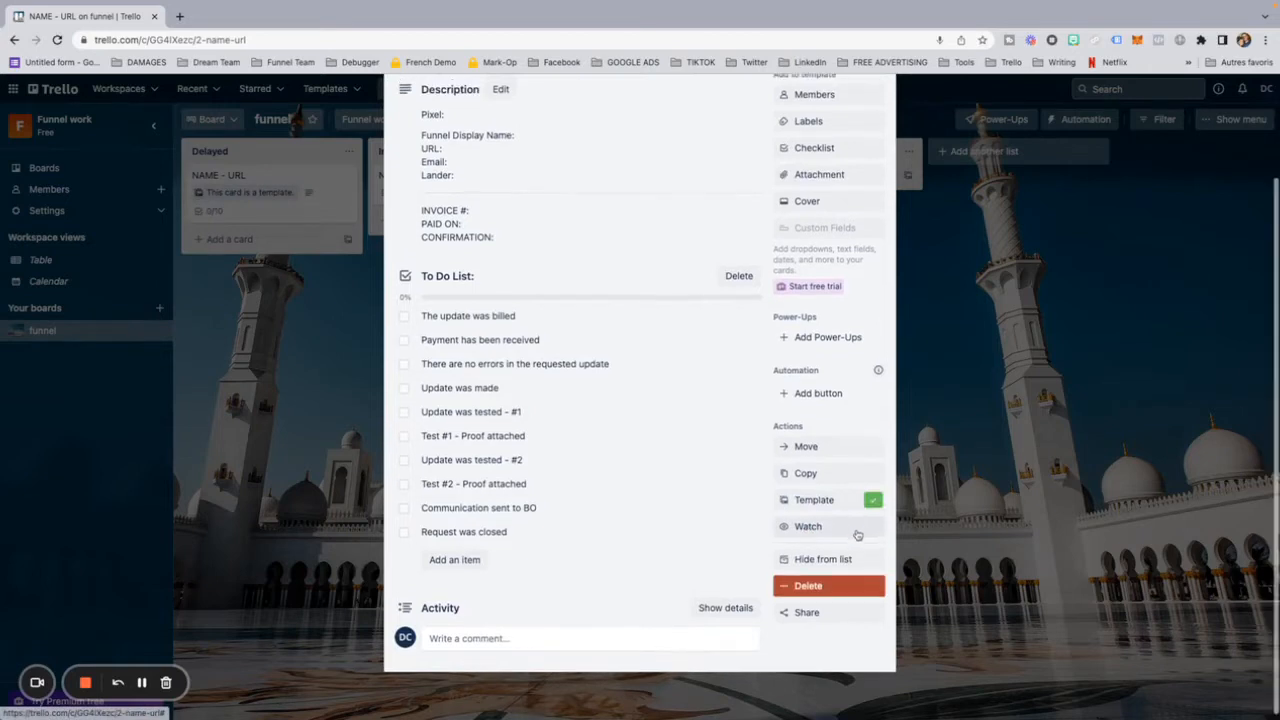
pyautogui.click(828, 562)
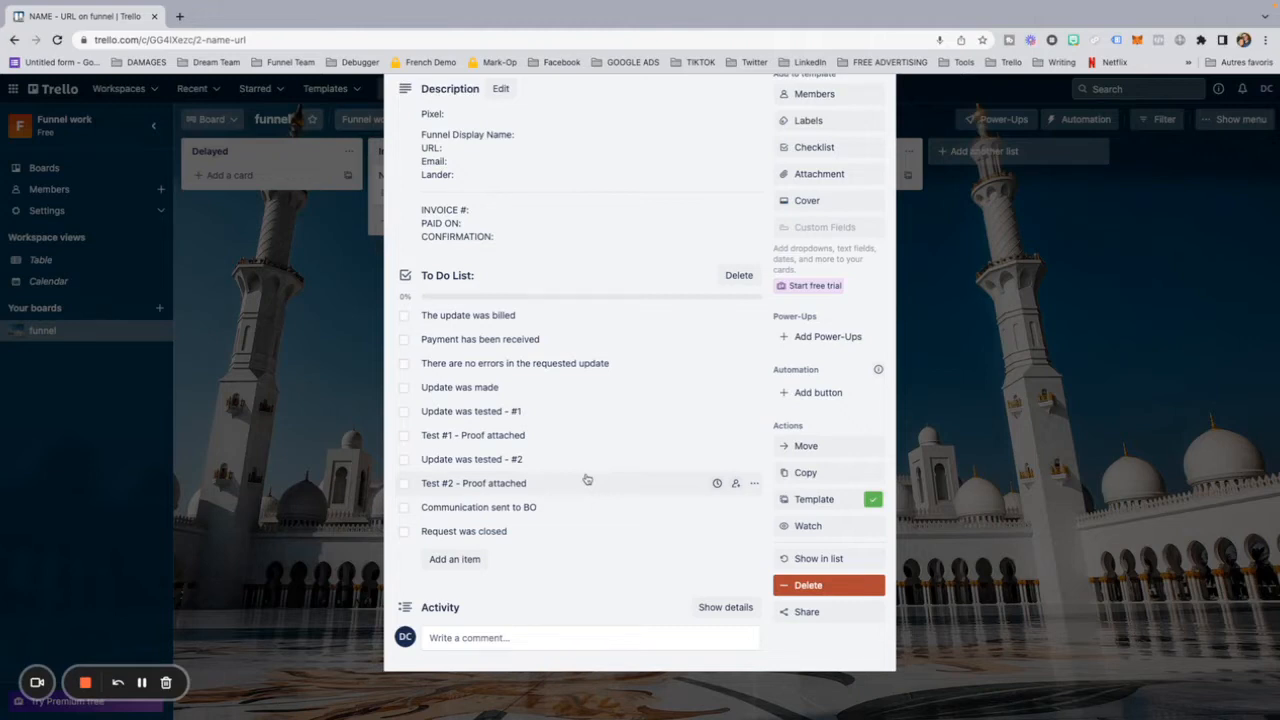
pyautogui.scroll(2, 587, 480)
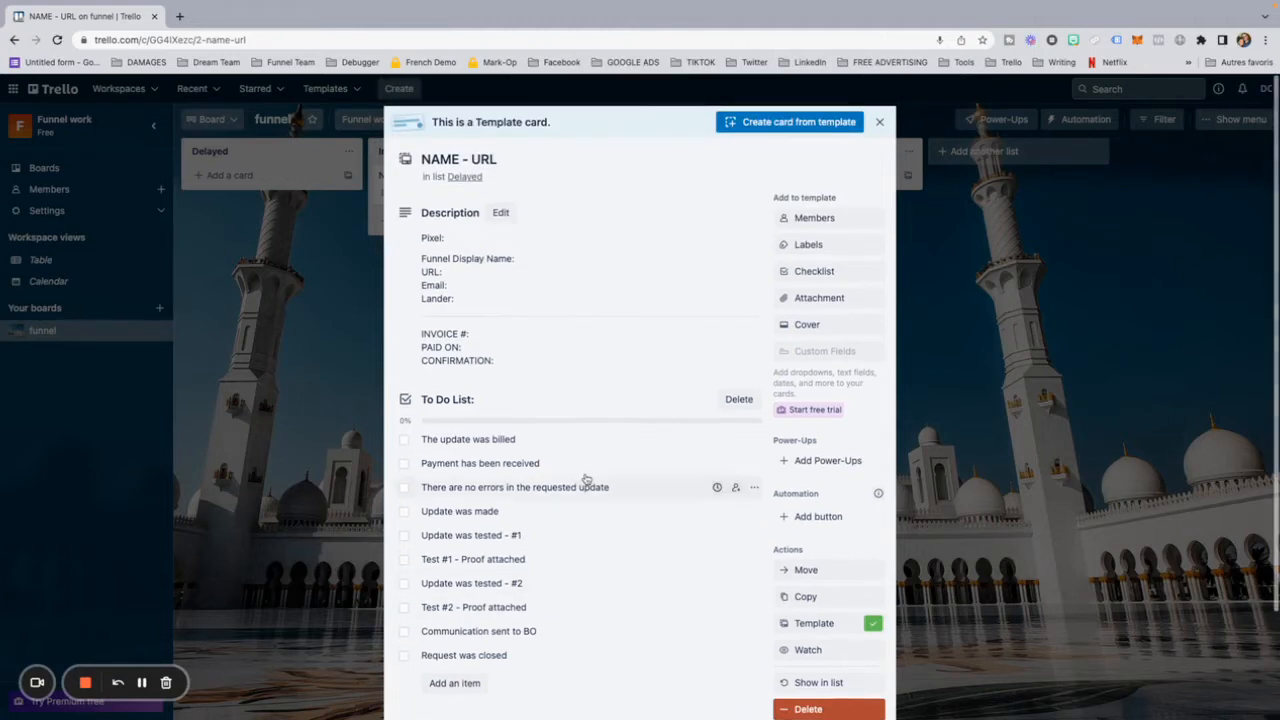
pyautogui.scroll(-3, 588, 486)
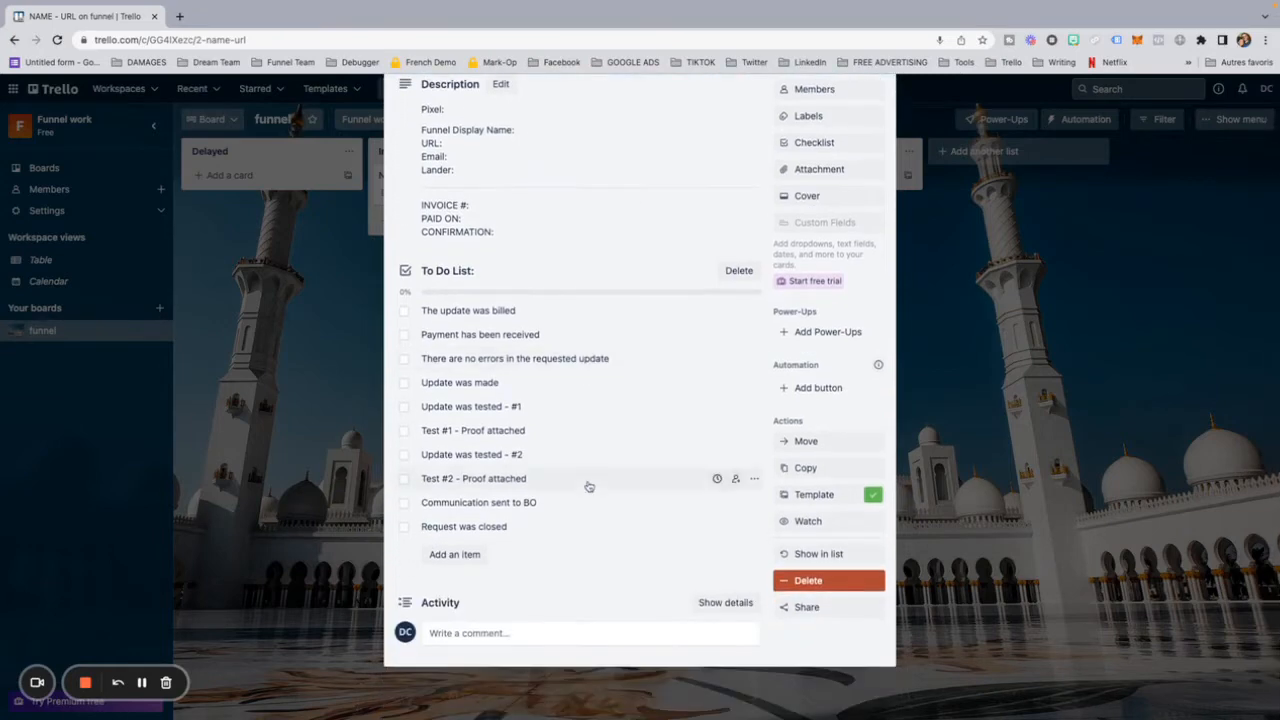
pyautogui.scroll(3, 589, 486)
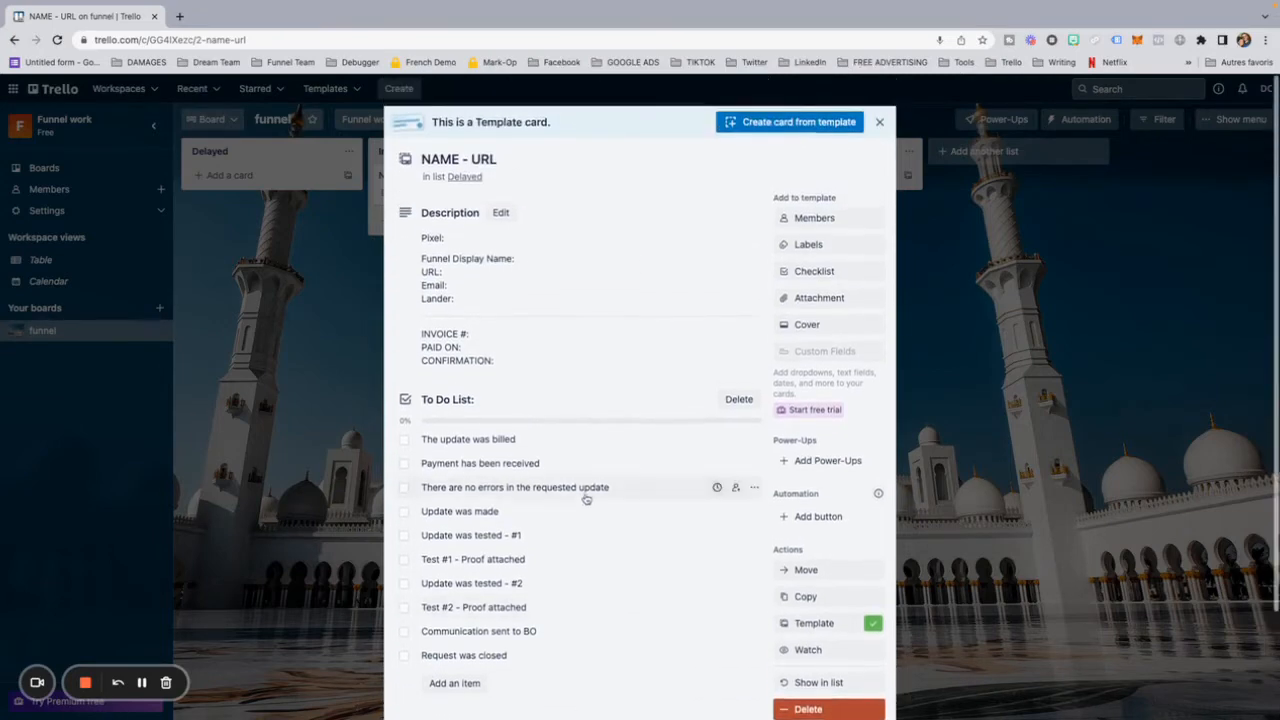
pyautogui.click(879, 122)
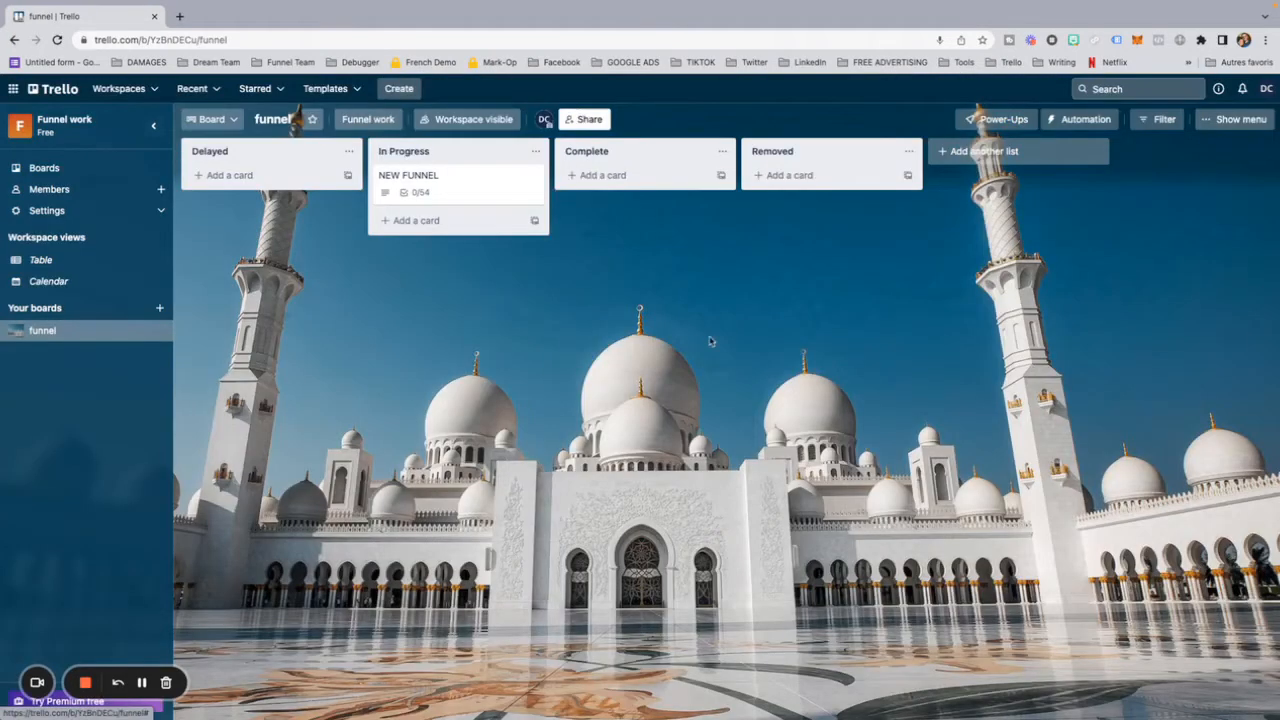
# Step: Make the NEW FUNNEL card in the In Progress list a template, hide it from the list and close the card
pyautogui.click(454, 185)
pyautogui.scroll(-2, 748, 408)
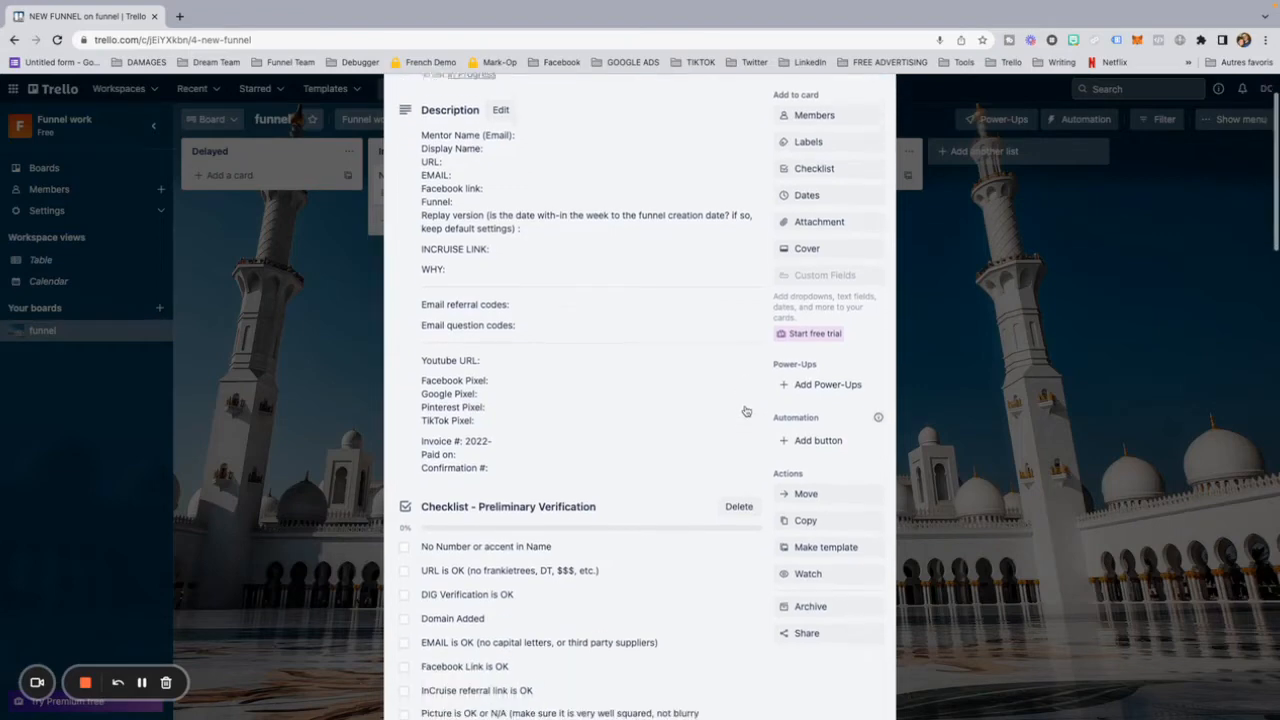
pyautogui.click(834, 540)
pyautogui.click(812, 570)
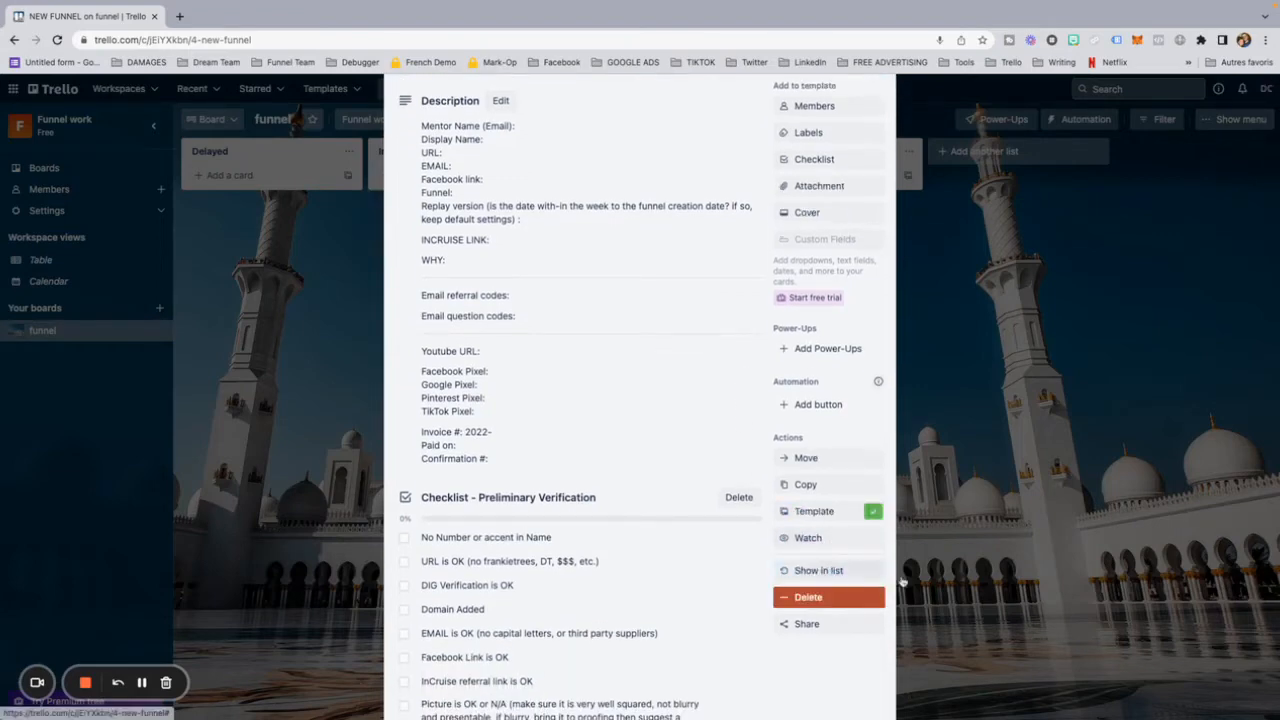
pyautogui.click(1003, 507)
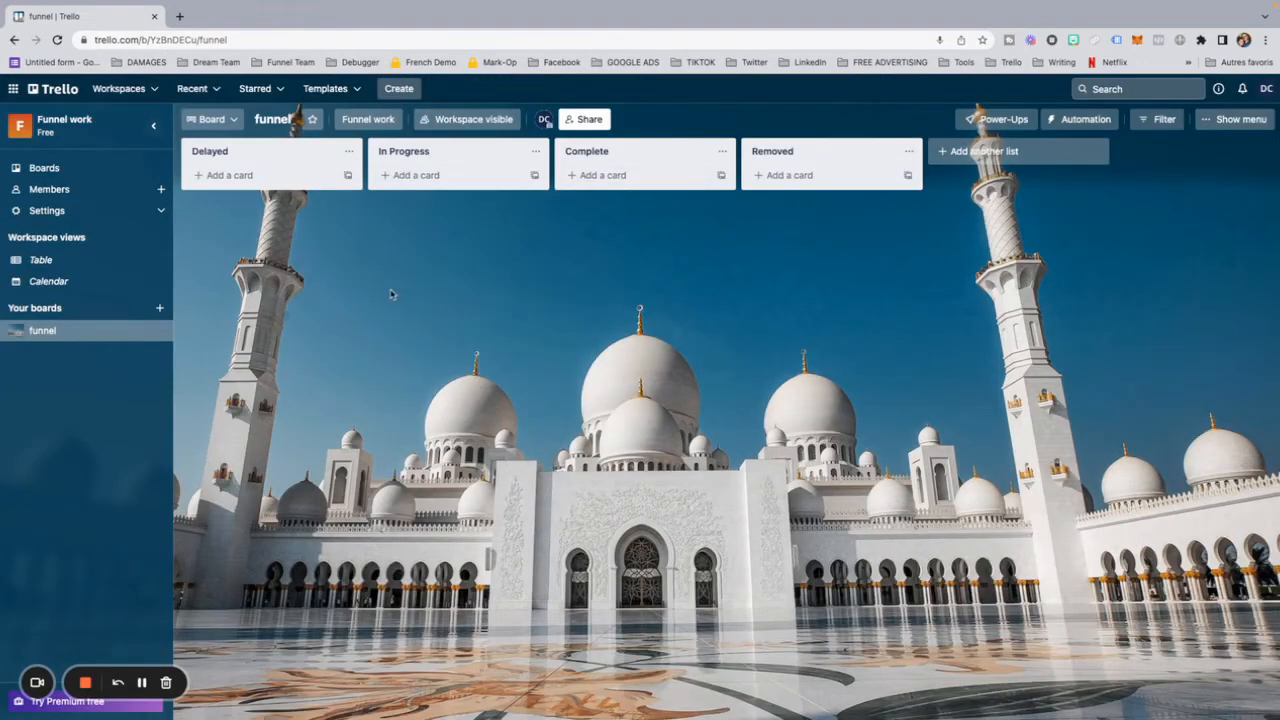
# Step: Create a card in the Delayed list from the NEW FUNNEL template, titled with the client's full name and keeping the six checklists
pyautogui.click(349, 177)
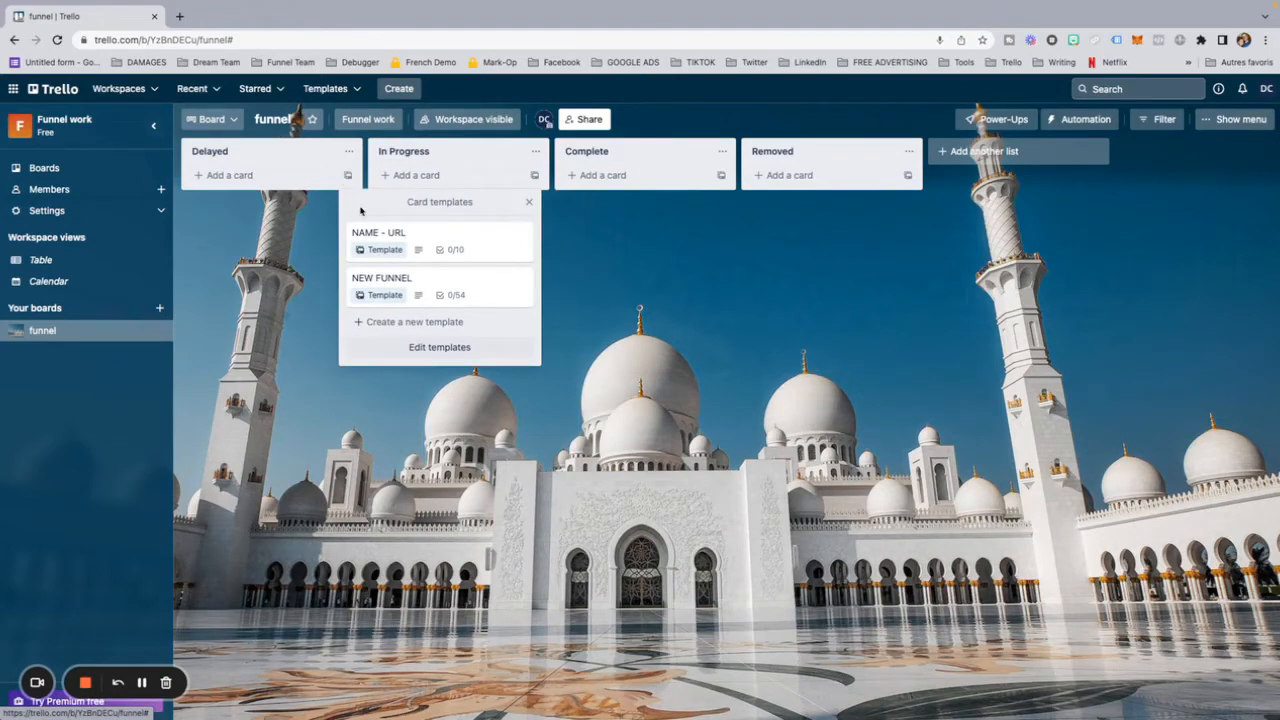
pyautogui.click(425, 281)
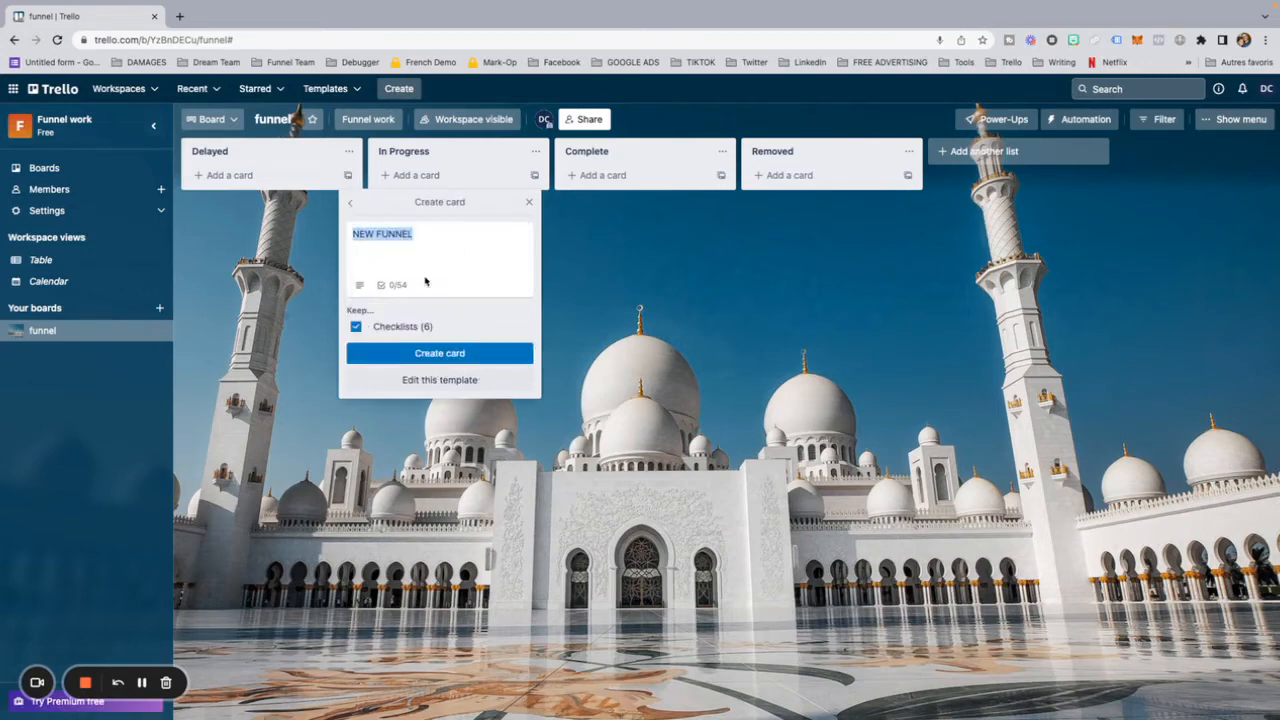
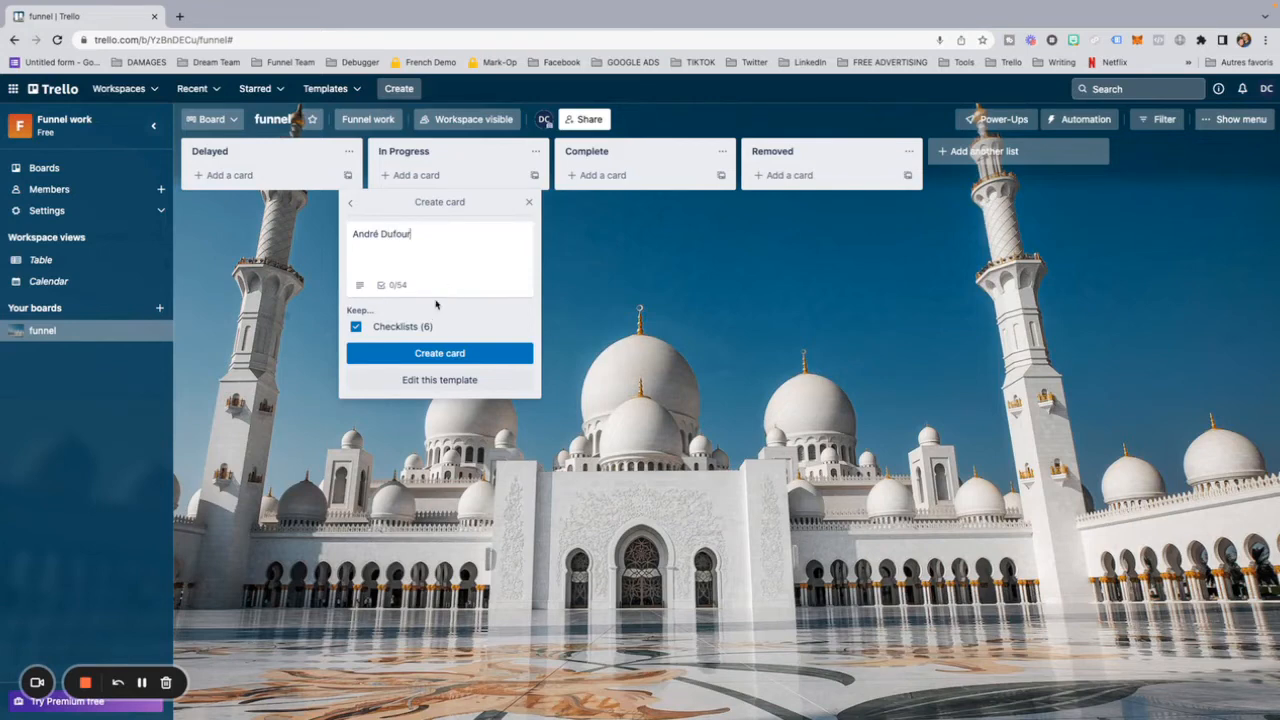
pyautogui.click(455, 355)
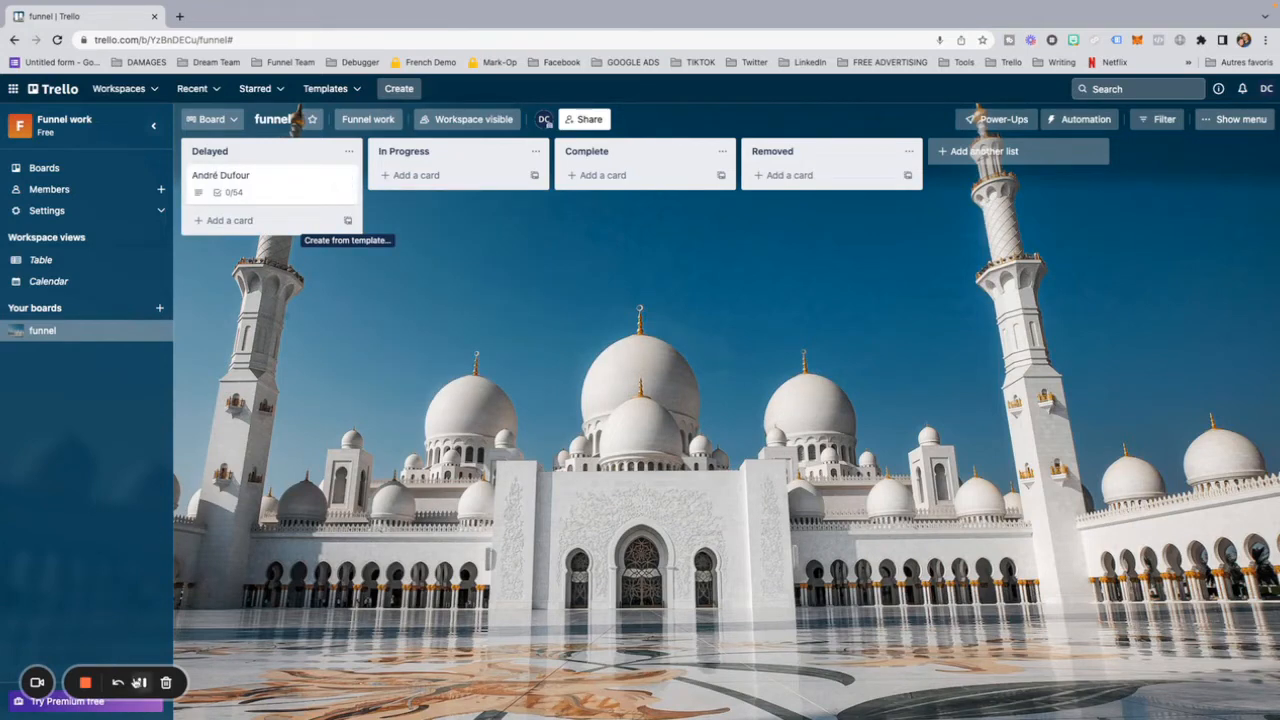
# Step: Attach the image Funnel pictures 2 (6).png from the computer to the new card in the Delayed list and close the card
pyautogui.click(262, 180)
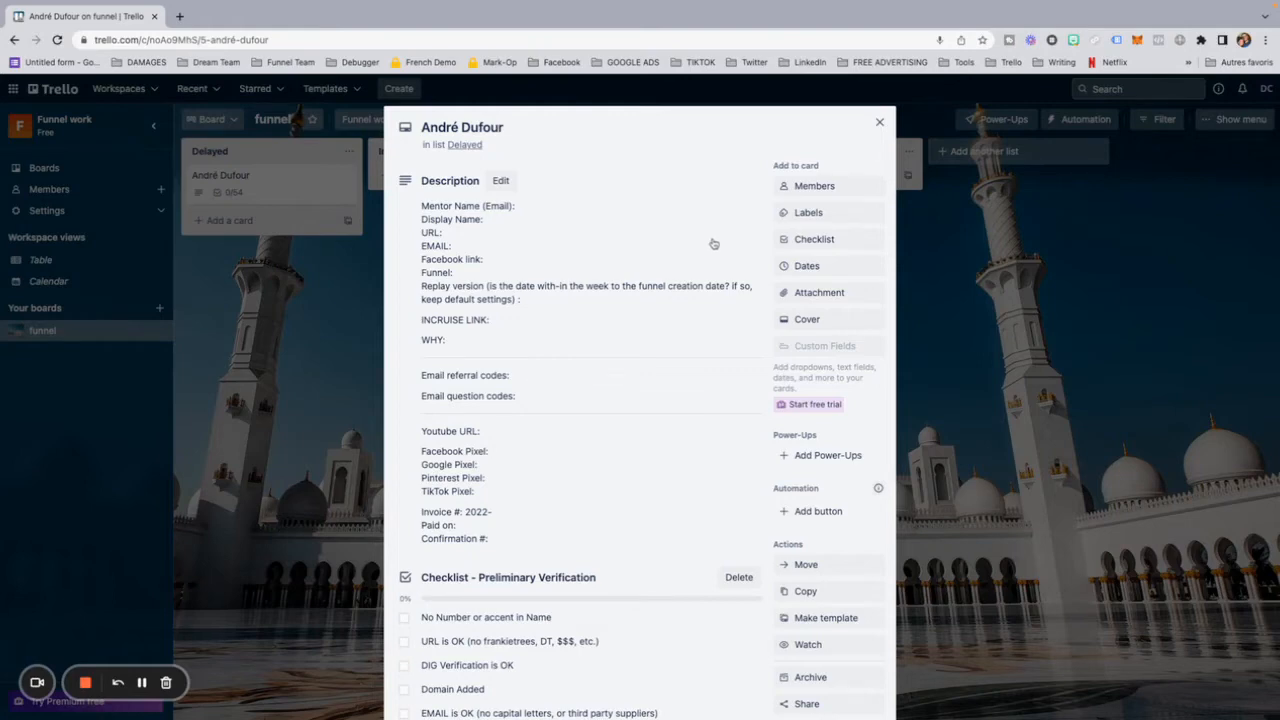
pyautogui.click(804, 293)
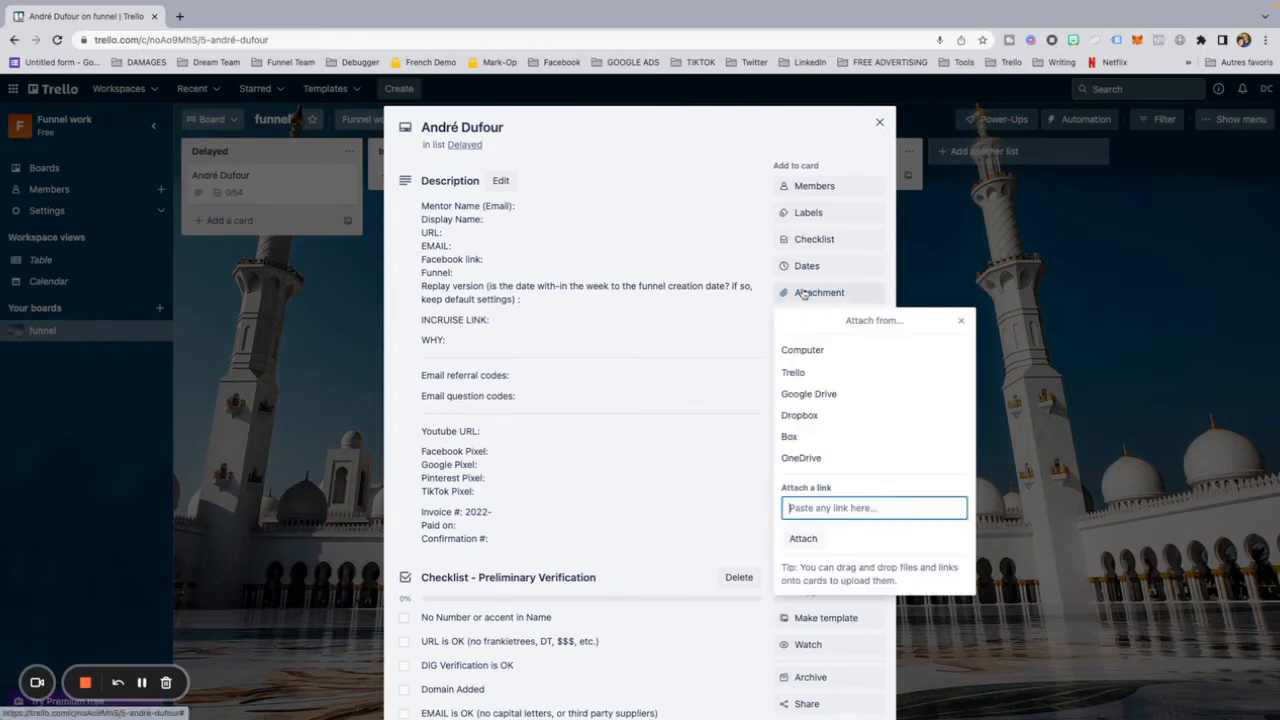
pyautogui.click(800, 351)
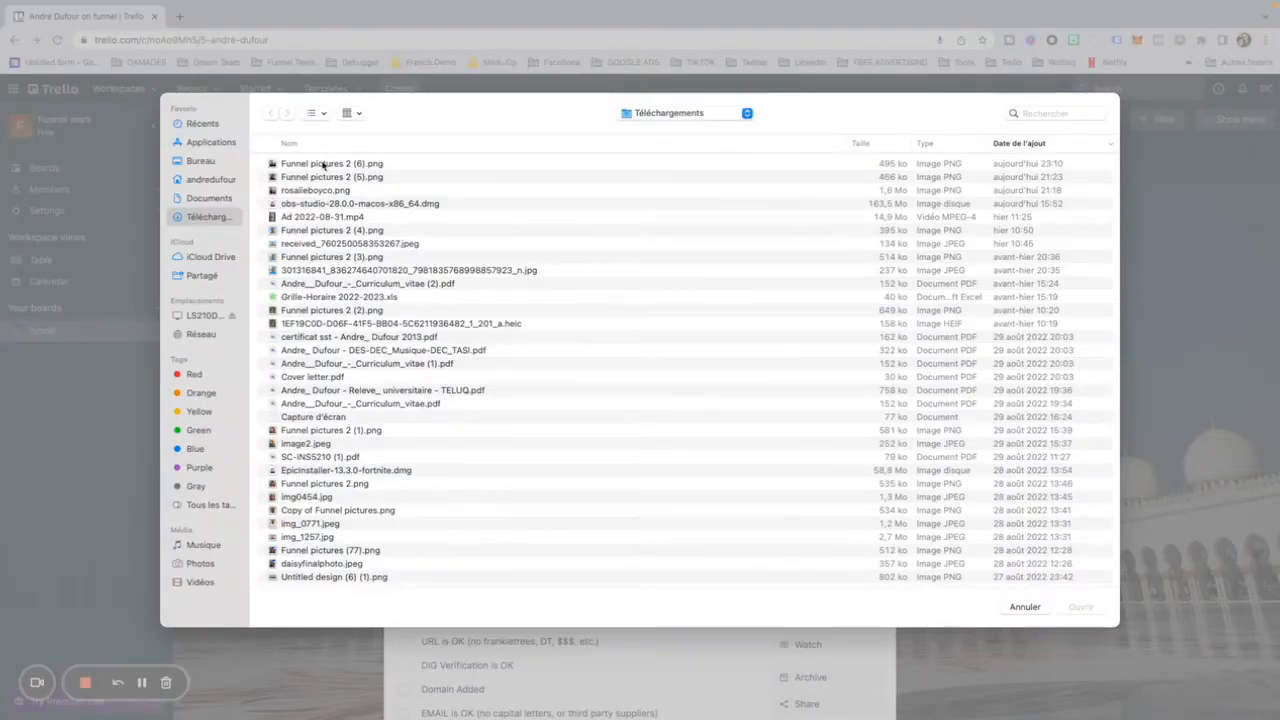
pyautogui.click(323, 165)
pyautogui.click(1080, 607)
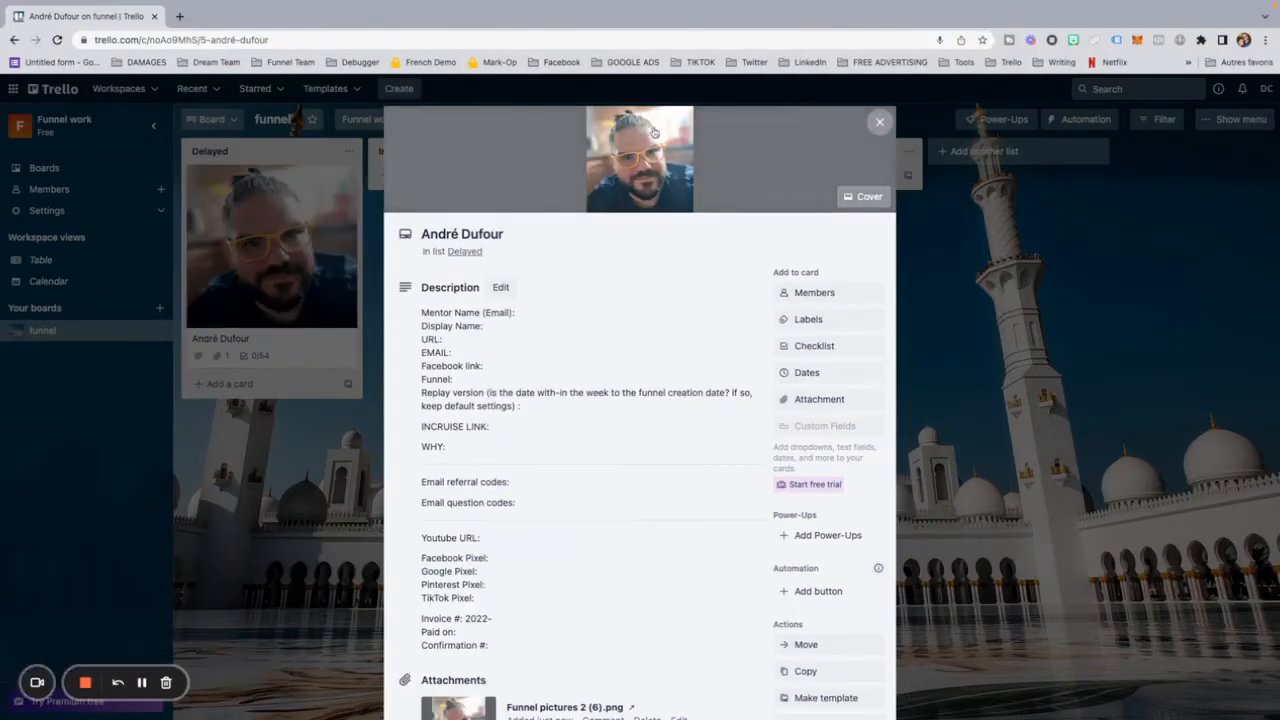
pyautogui.click(253, 195)
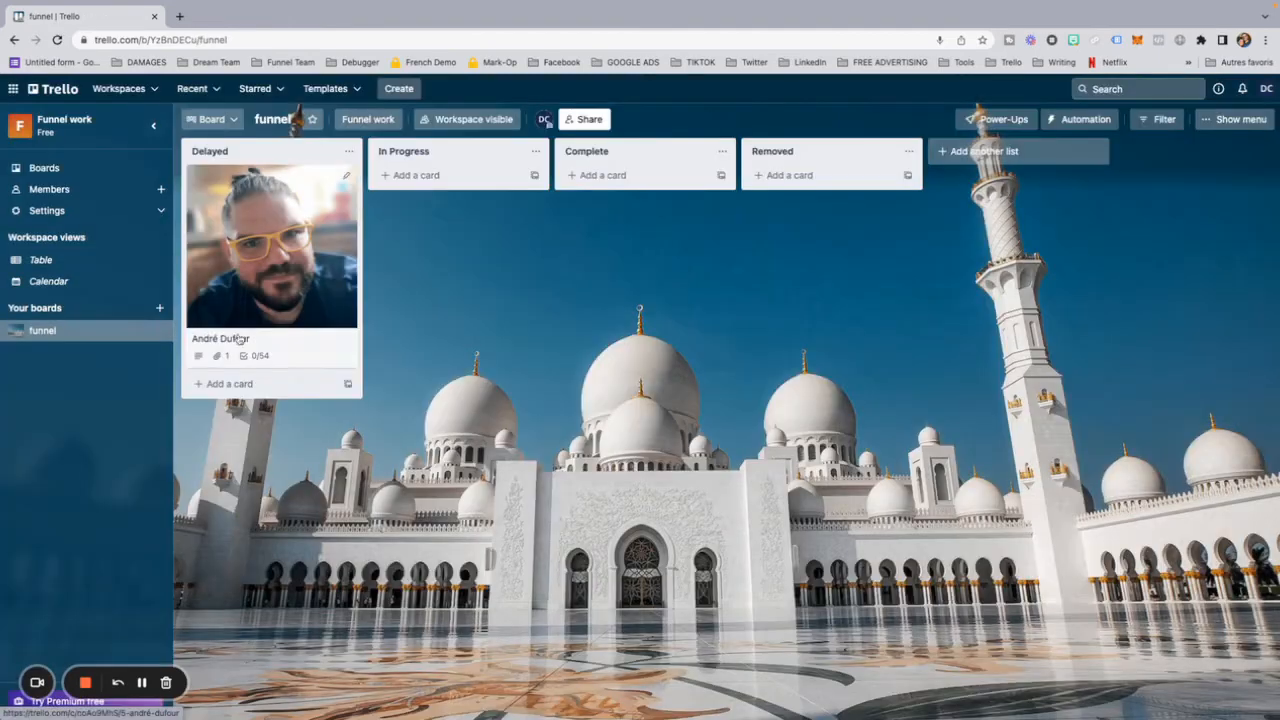
# Step: Reopen the card in the Delayed list, examine the fields in its description in edit mode and save the description
pyautogui.click(286, 258)
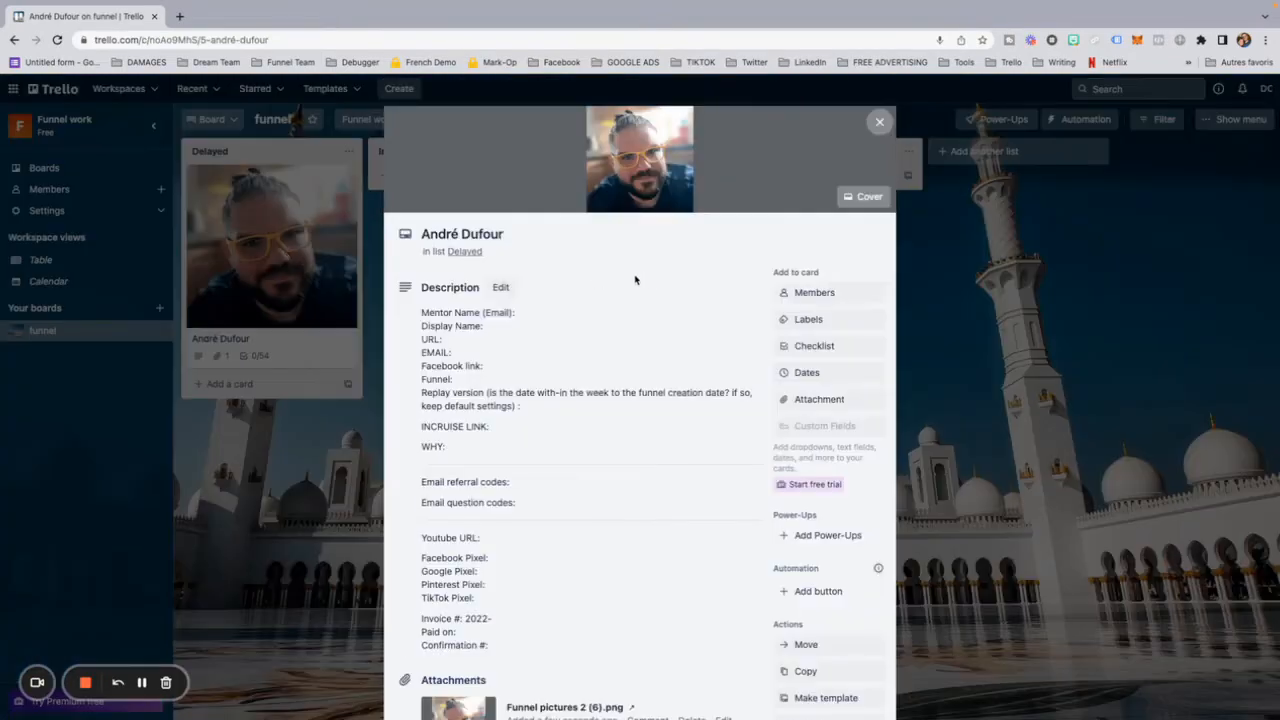
pyautogui.click(539, 281)
pyautogui.hotkey('ctrl', 'a')
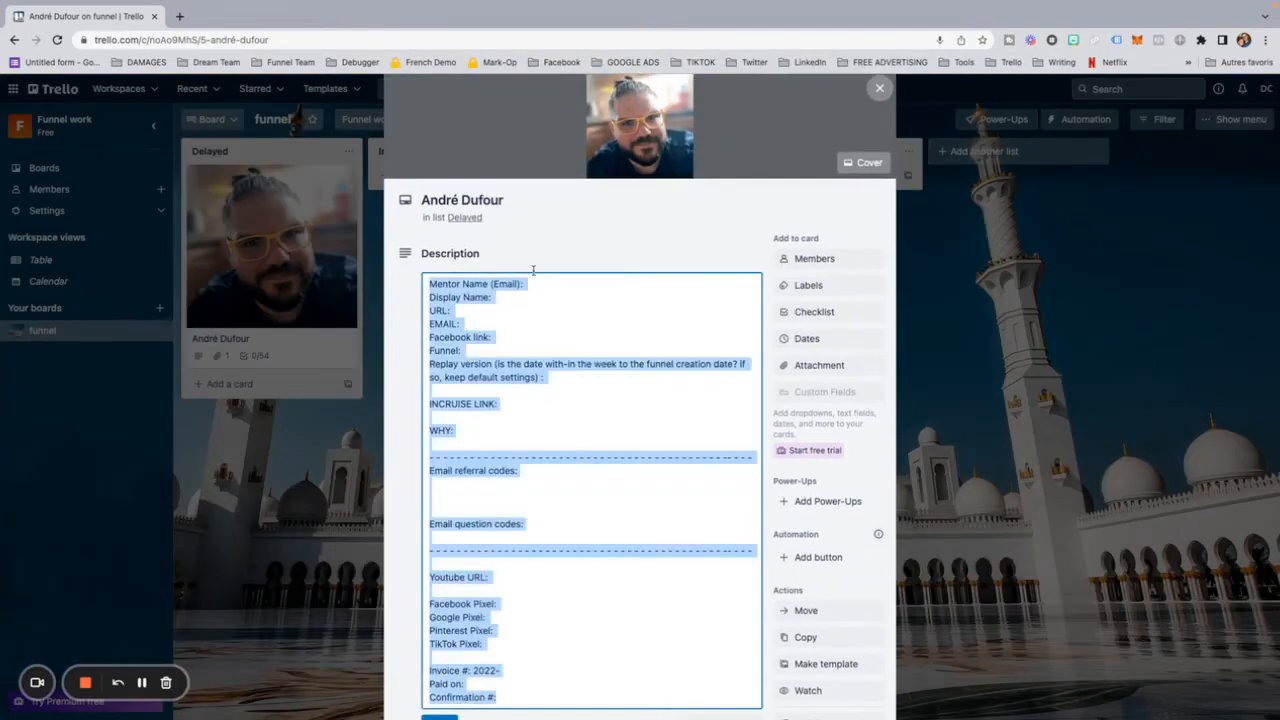
pyautogui.scroll(-1, 540, 279)
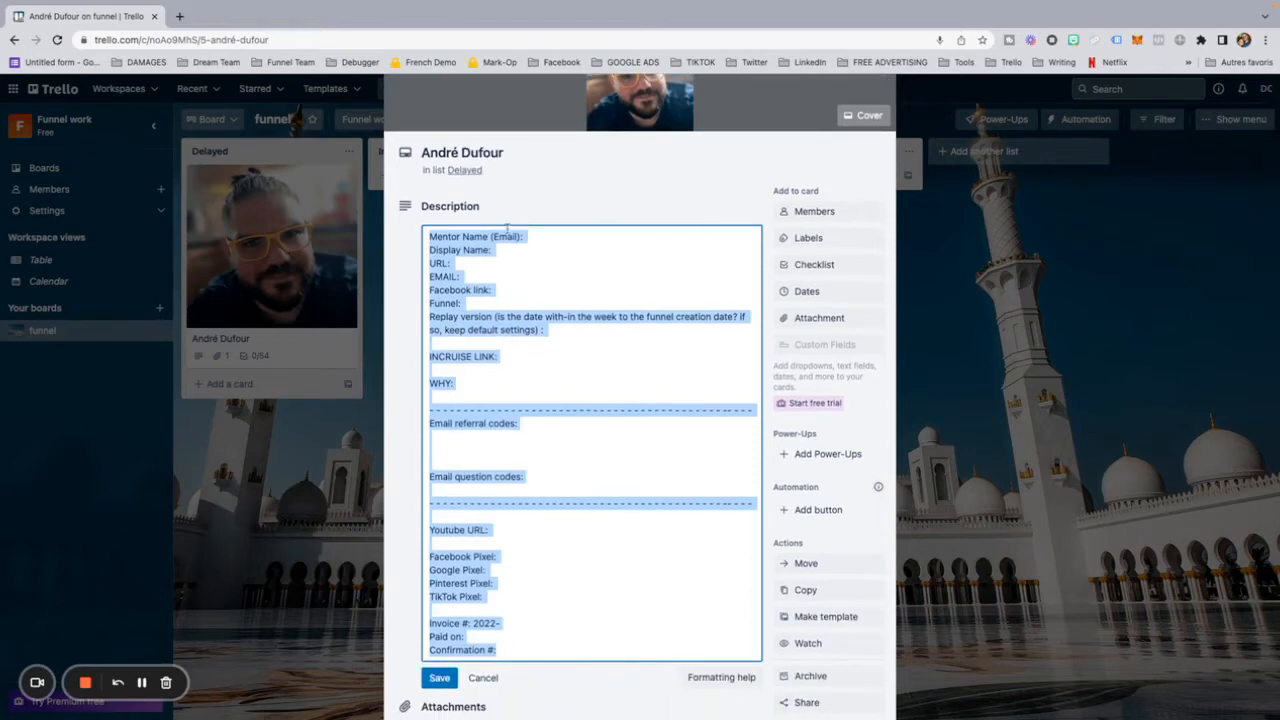
pyautogui.click(557, 237)
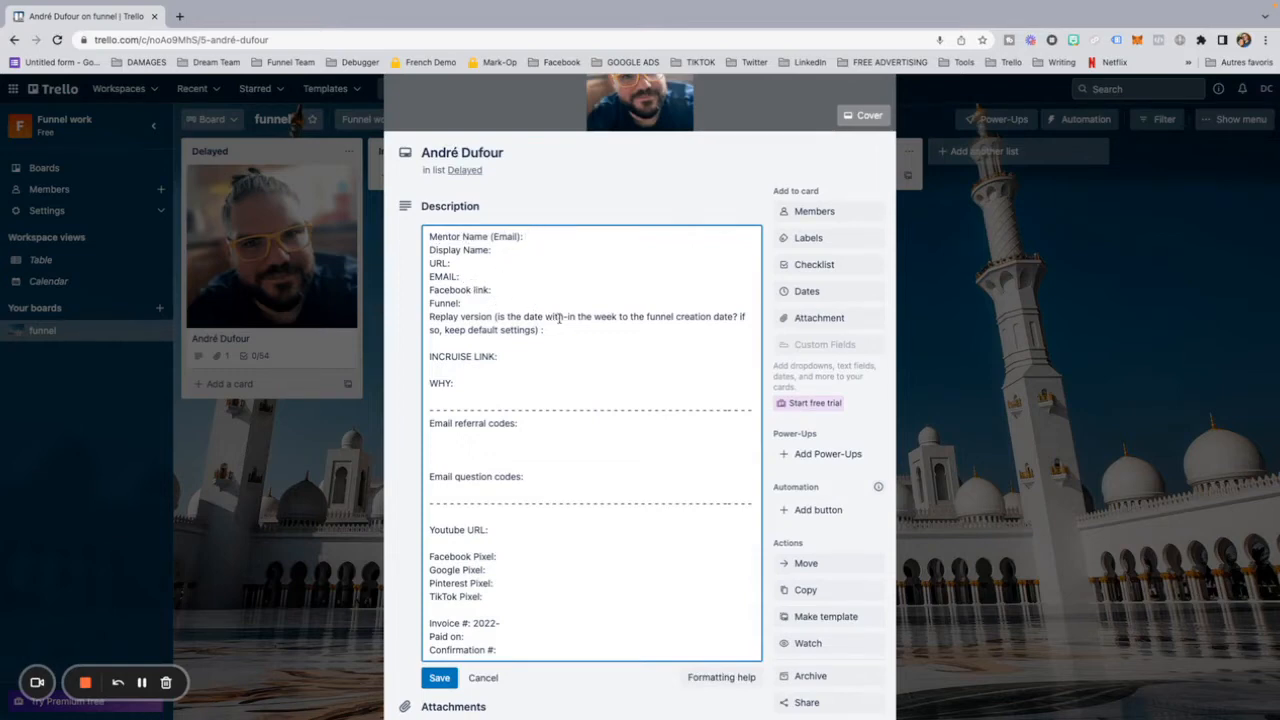
pyautogui.scroll(-1, 561, 315)
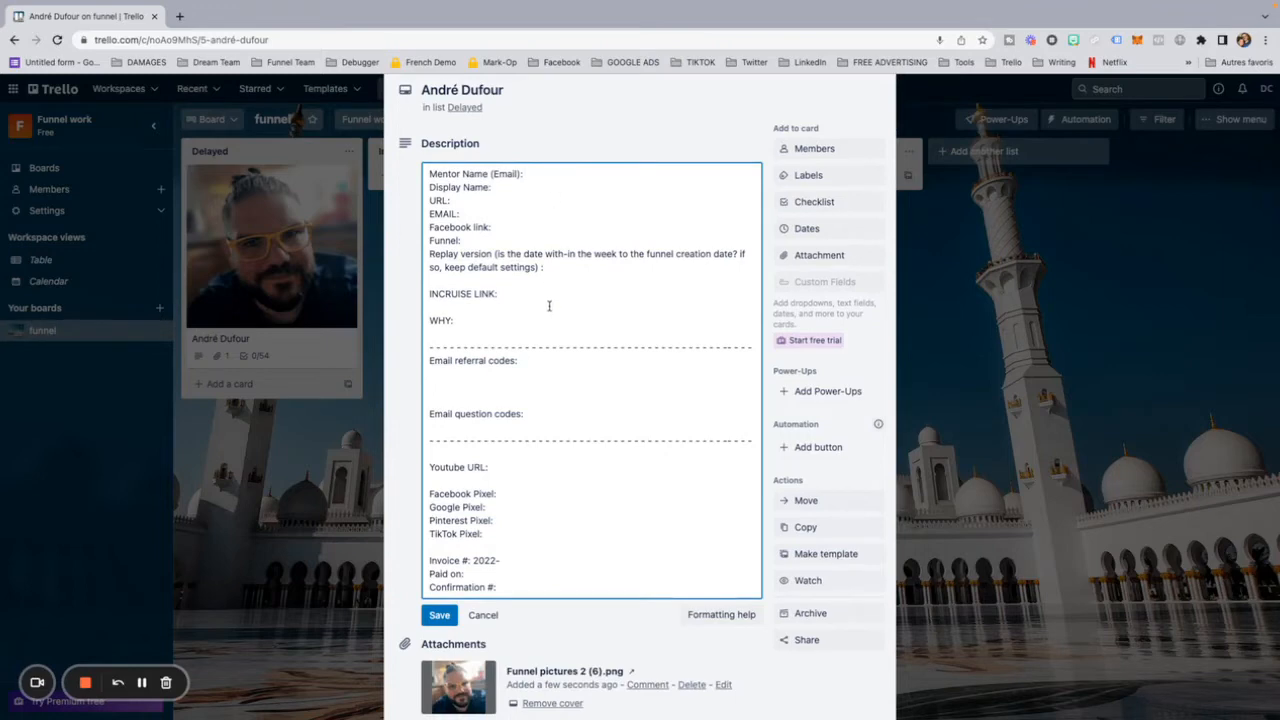
pyautogui.scroll(-2, 548, 308)
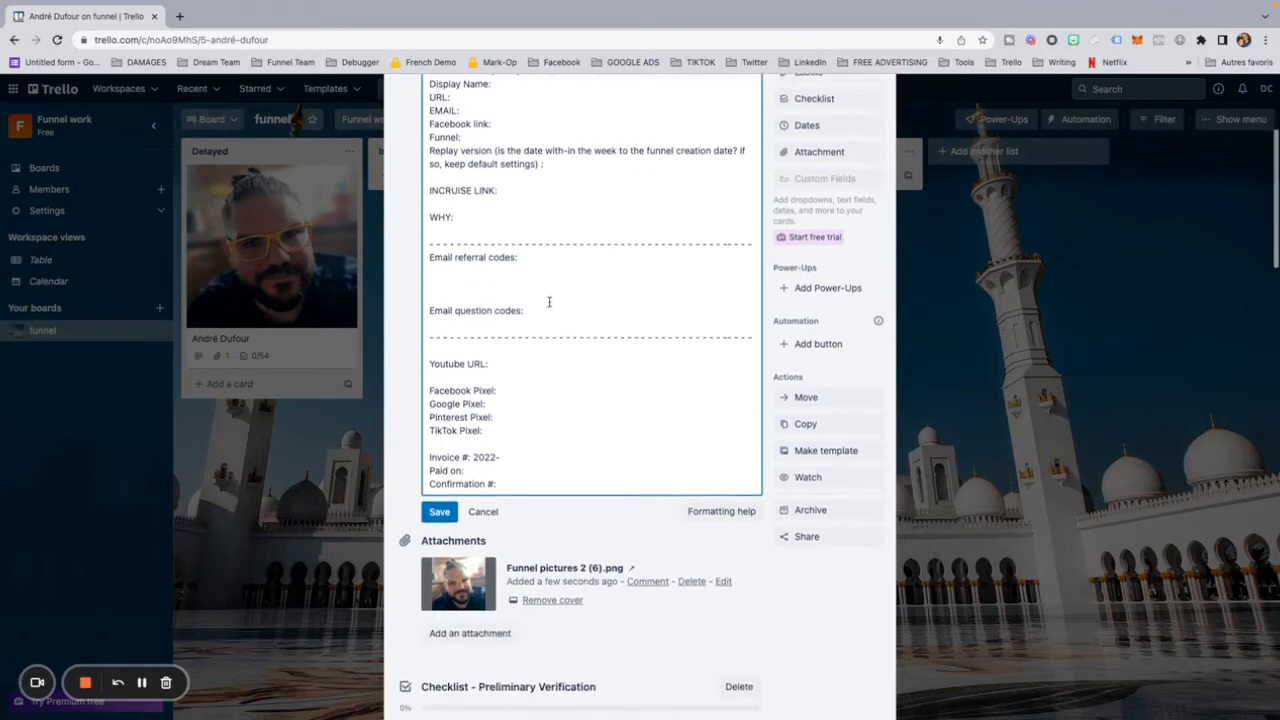
pyautogui.click(439, 499)
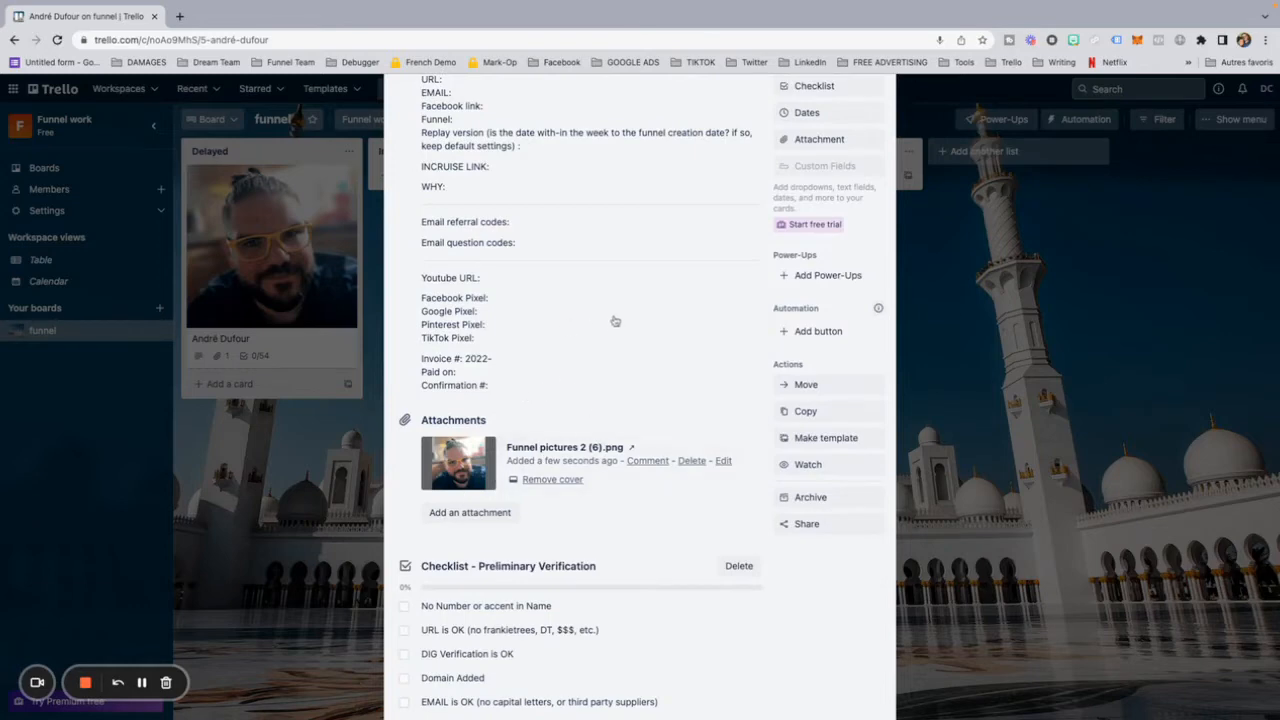
pyautogui.click(478, 330)
pyautogui.hotkey('ctrl', 'a')
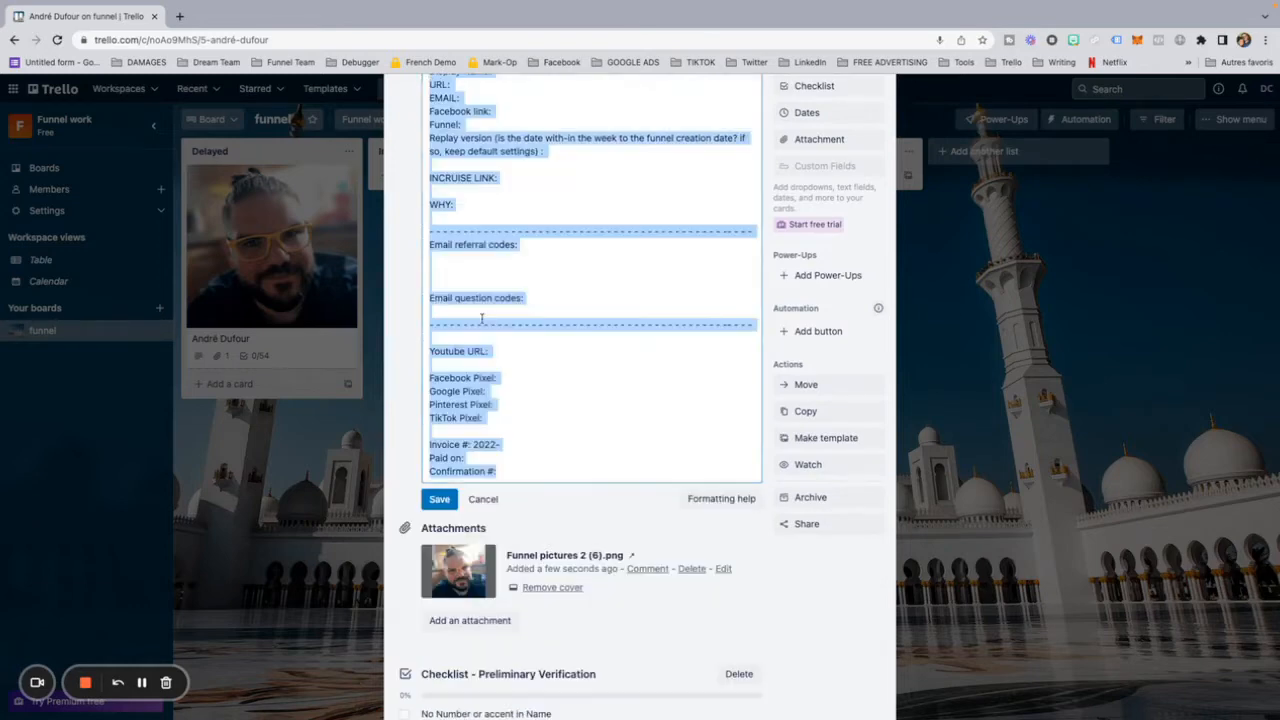
pyautogui.click(405, 320)
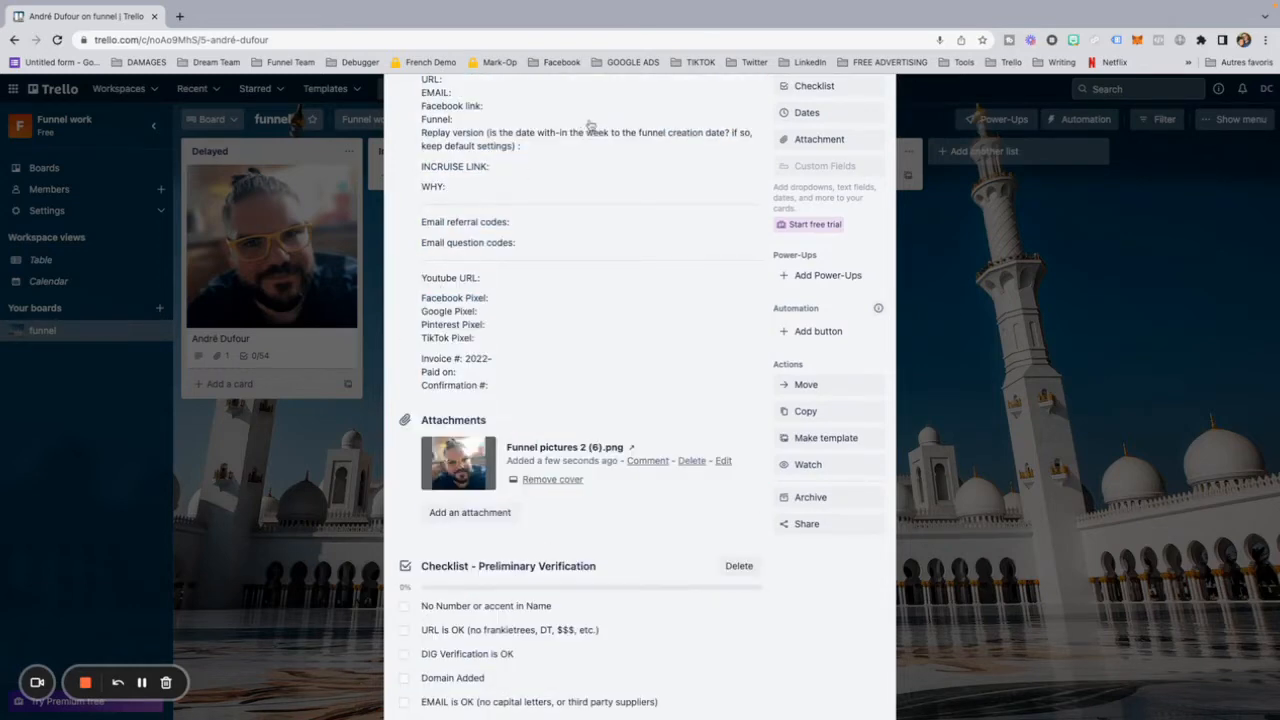
pyautogui.click(548, 343)
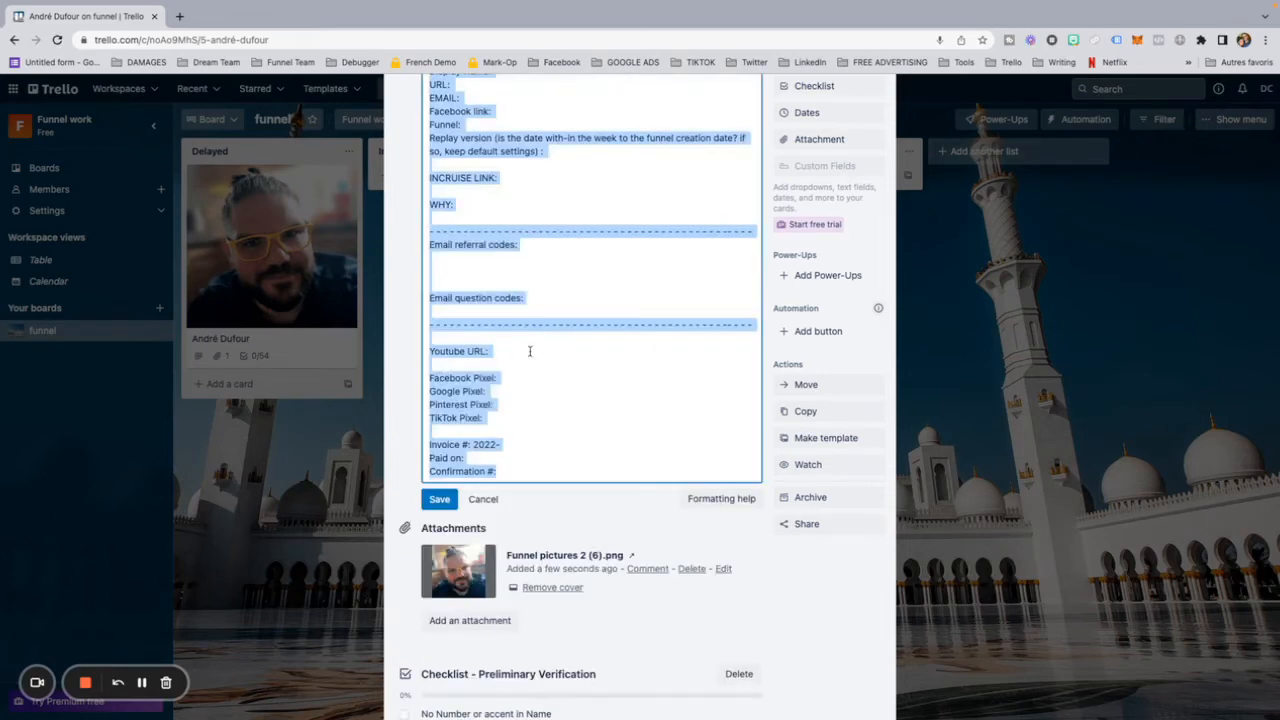
pyautogui.click(405, 368)
pyautogui.click(529, 278)
pyautogui.click(439, 499)
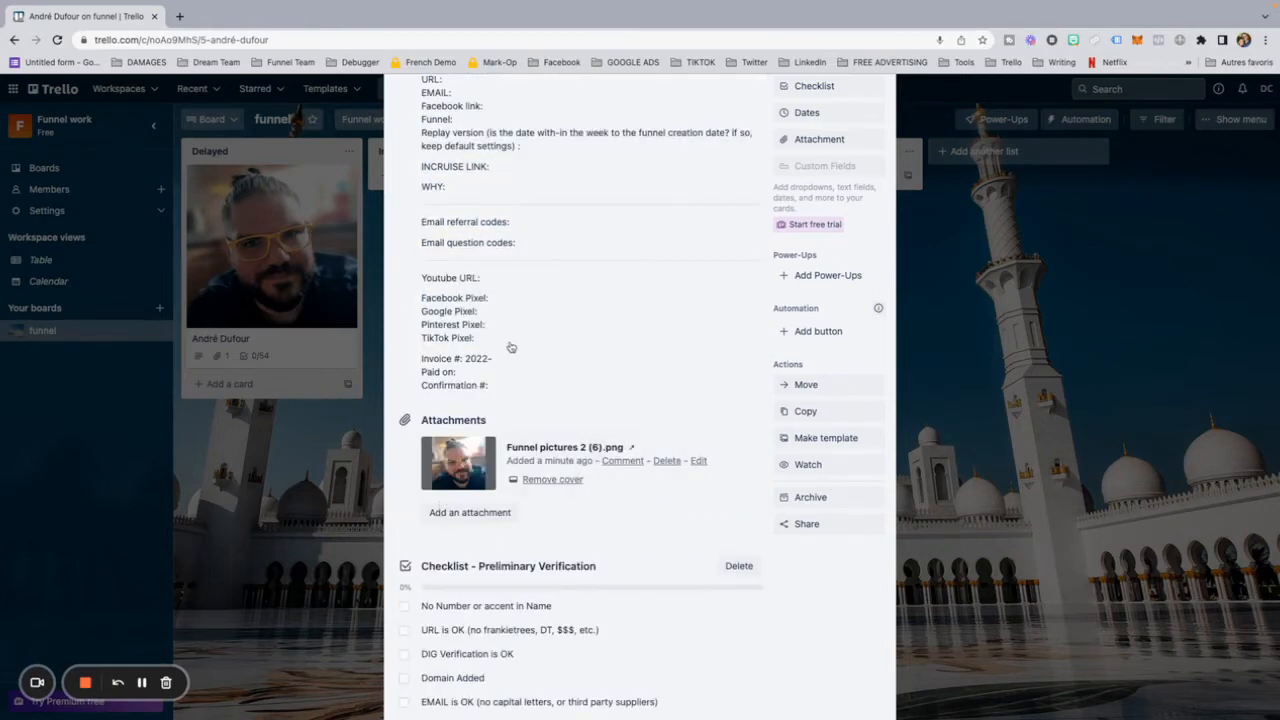
# Step: Examine the card's checklists from Preliminary Verification through Landing page, Thank You Page, URL Connection/Testing and Esthetics to Completed
pyautogui.scroll(-4, 511, 347)
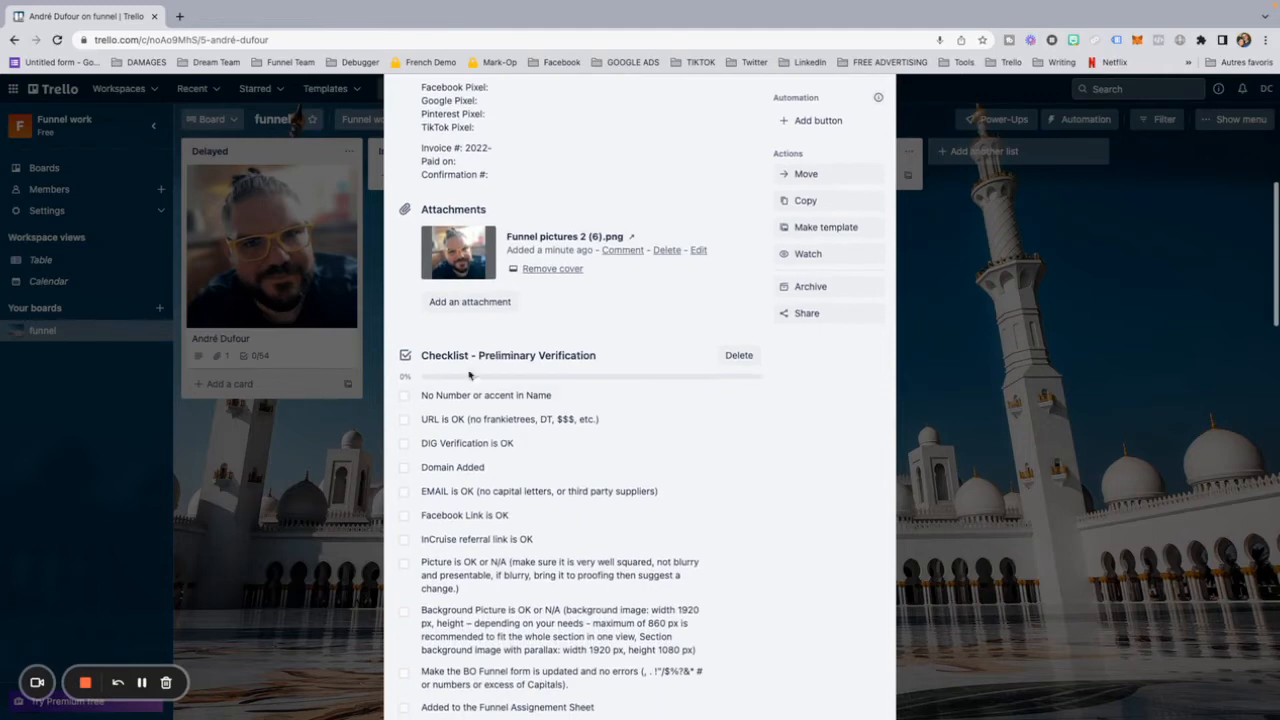
pyautogui.scroll(-3, 428, 400)
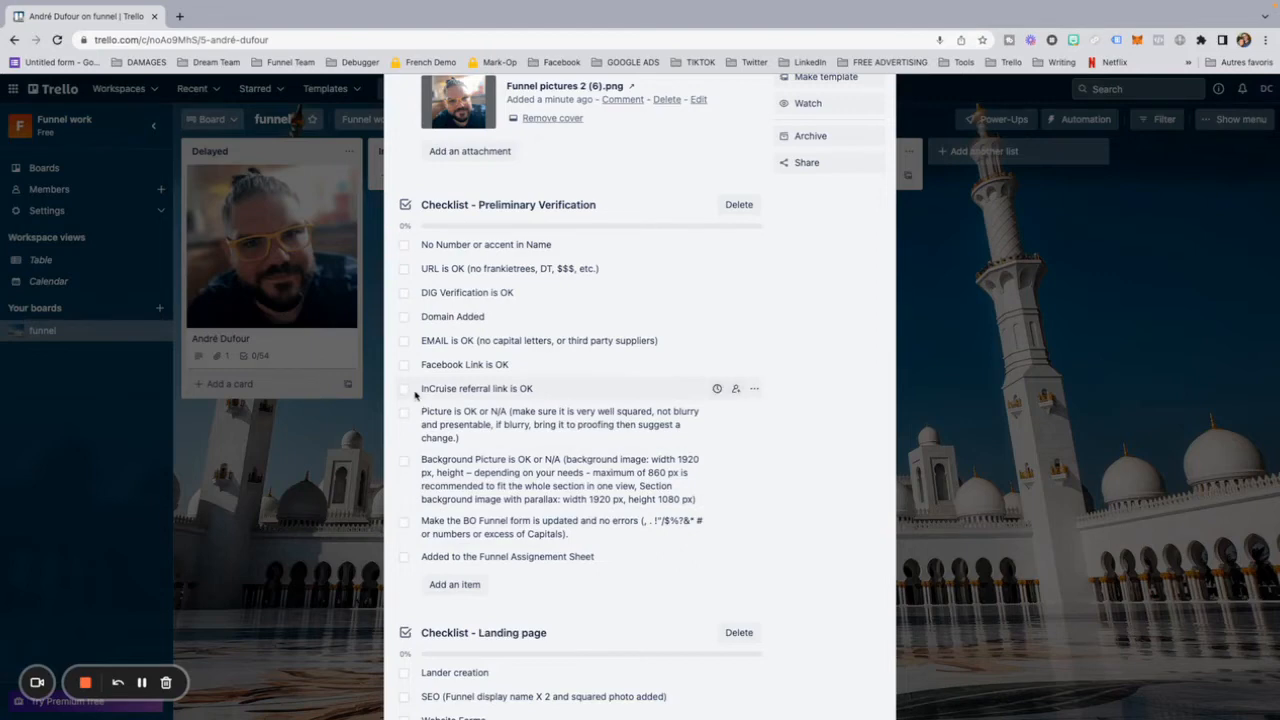
pyautogui.scroll(-3, 415, 395)
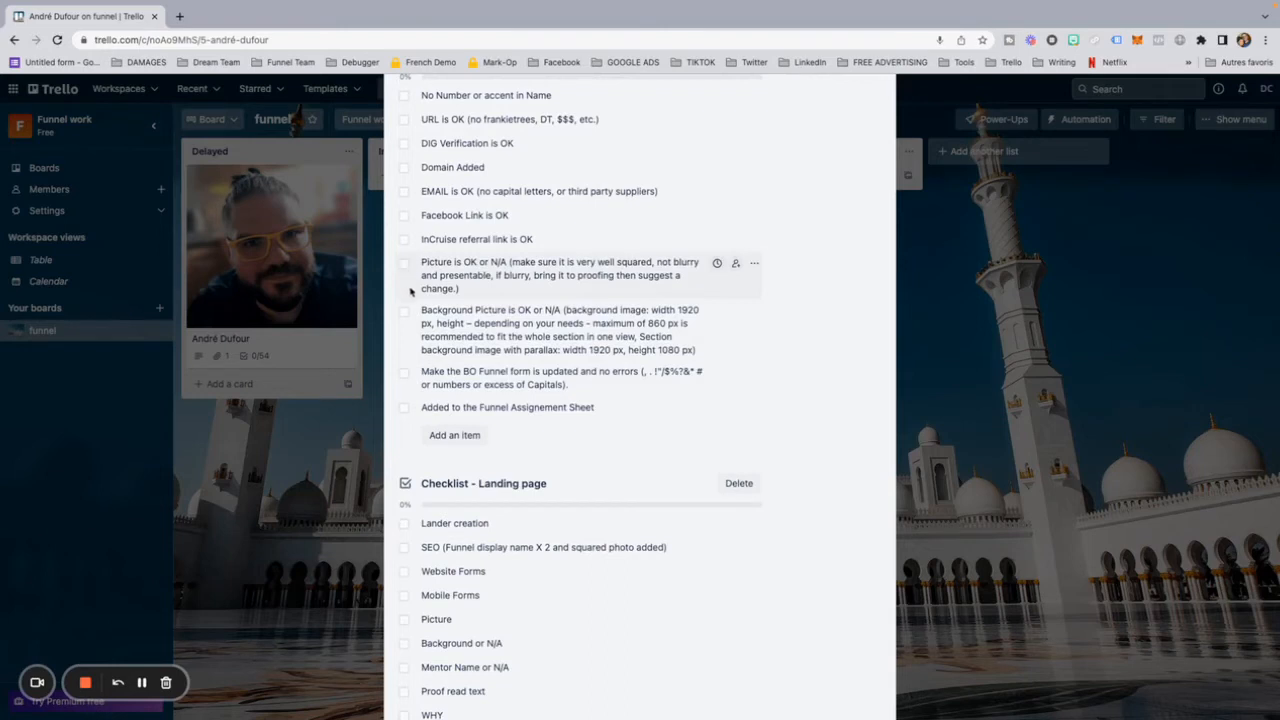
pyautogui.scroll(-1, 413, 435)
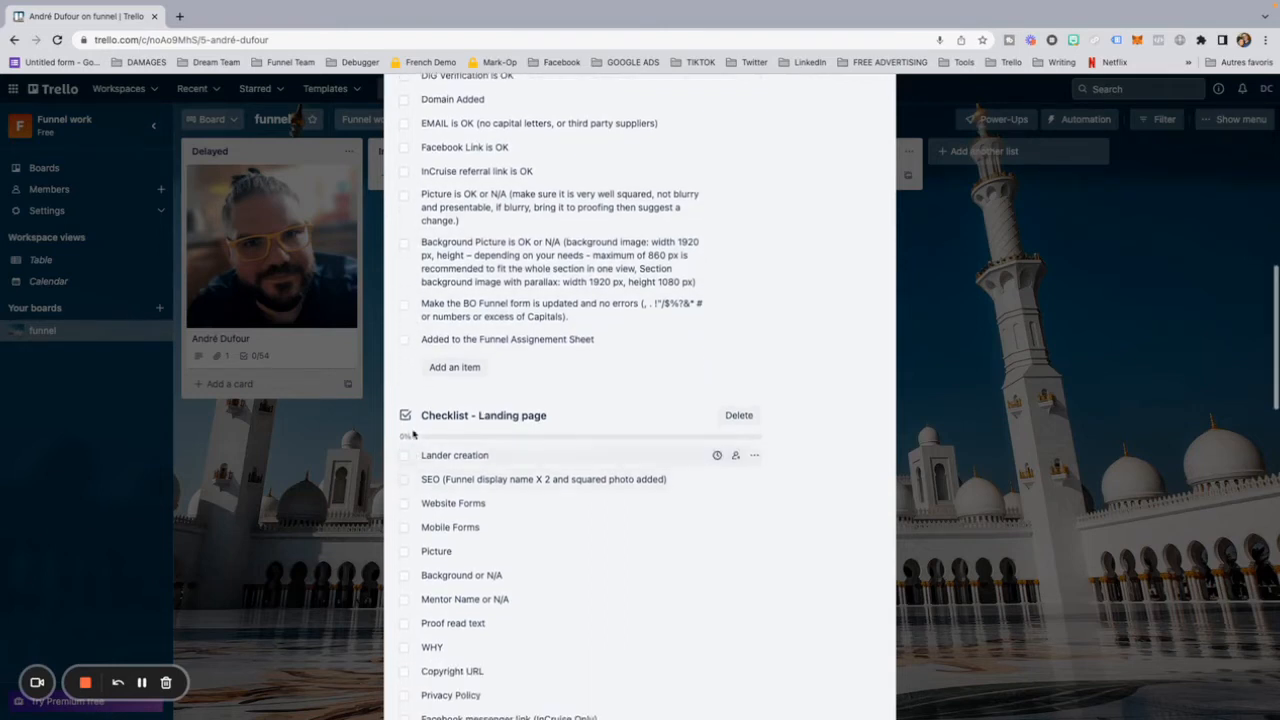
pyautogui.scroll(-6, 457, 423)
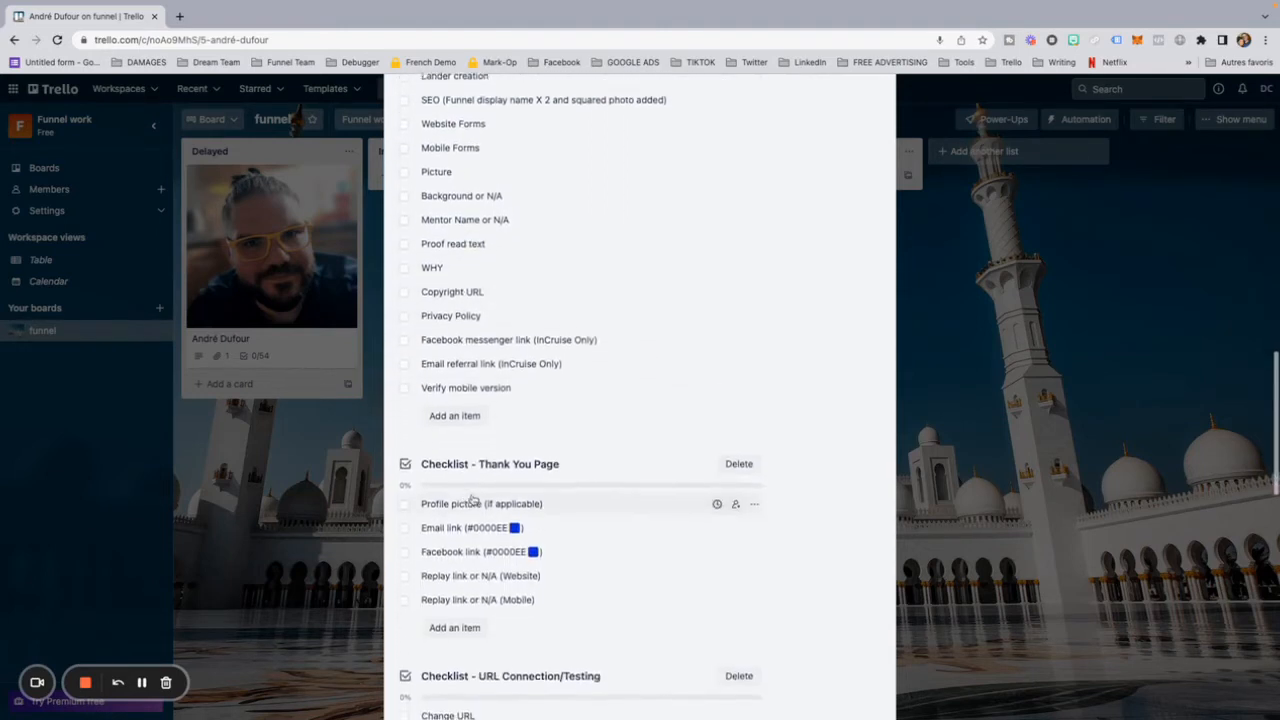
pyautogui.scroll(-3, 472, 500)
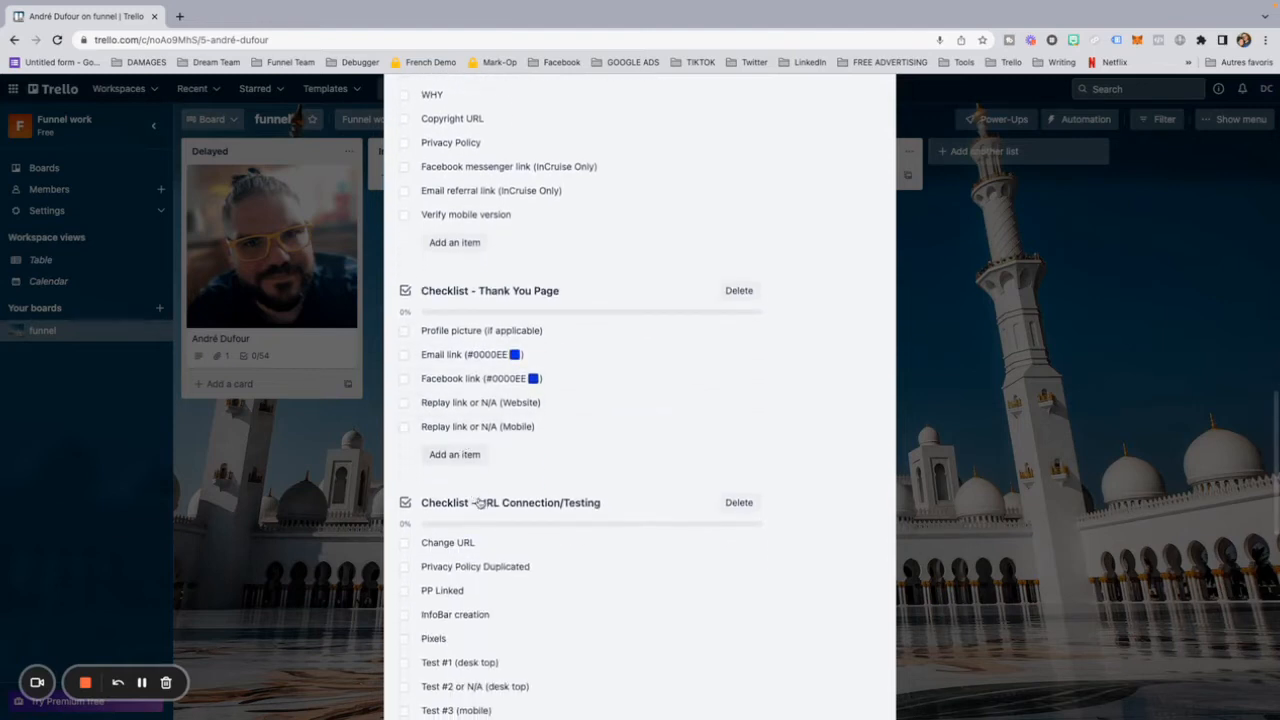
pyautogui.scroll(-3, 537, 497)
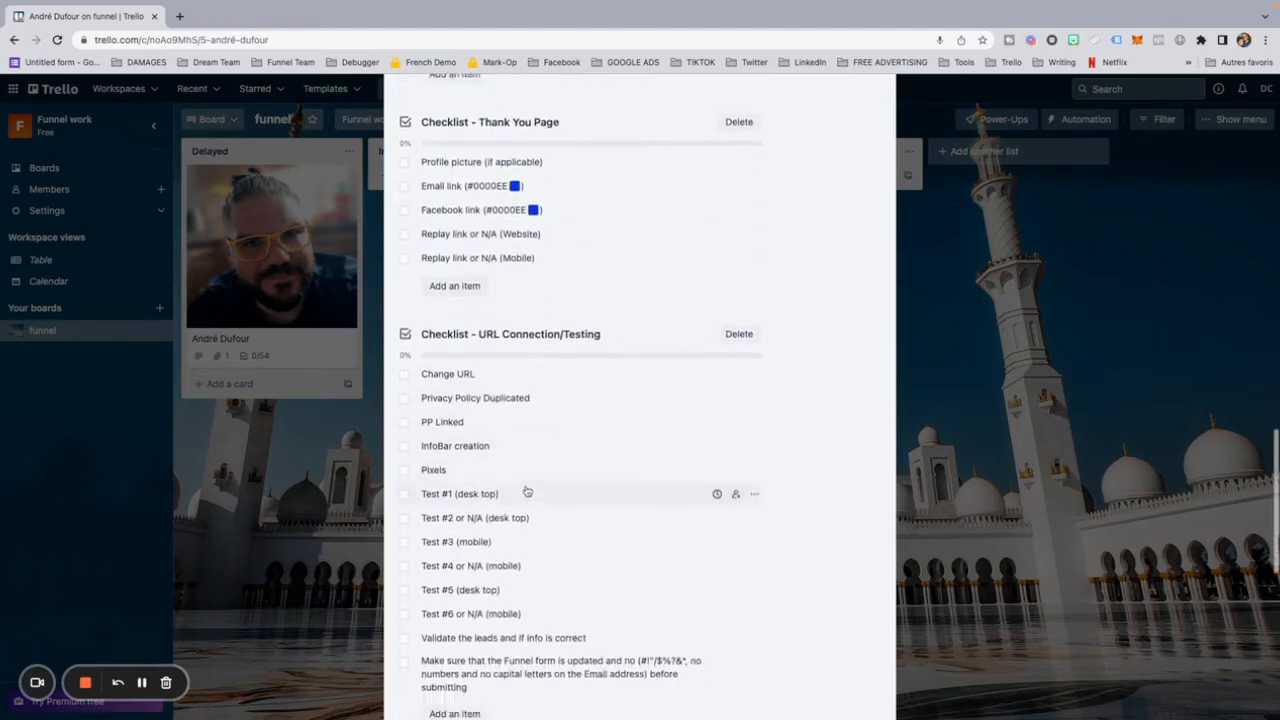
pyautogui.scroll(-2, 520, 492)
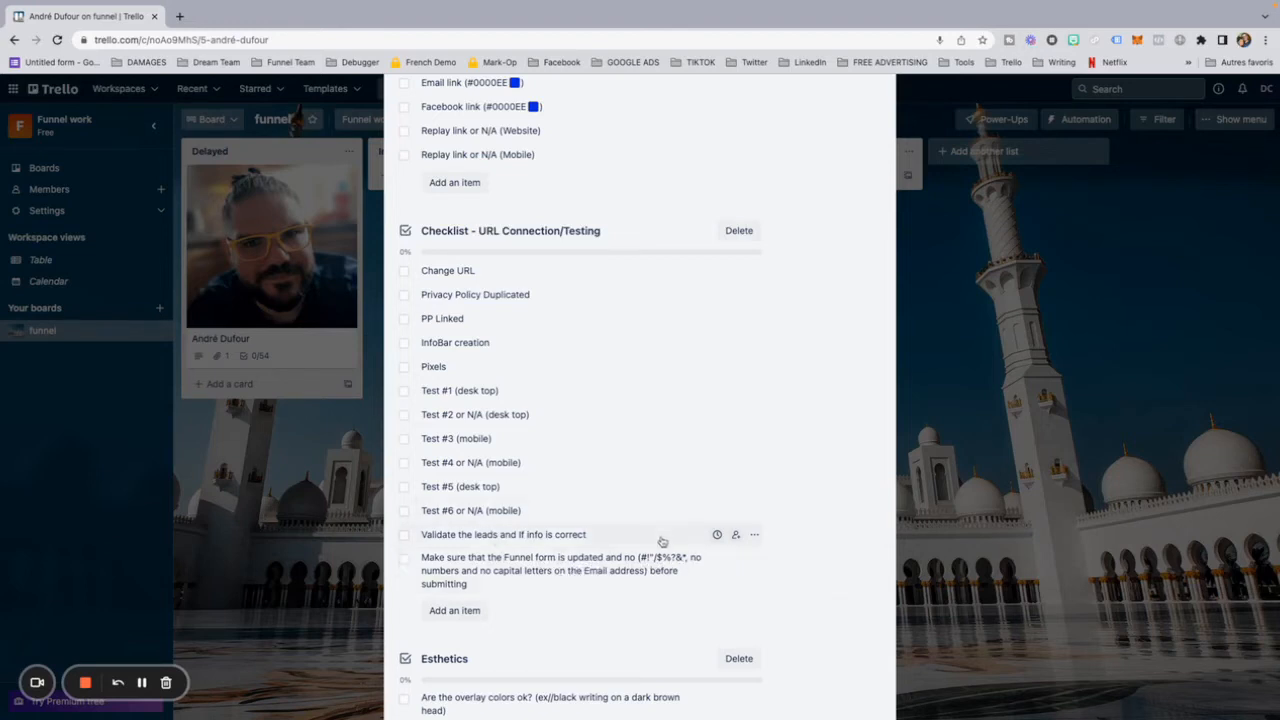
pyautogui.scroll(-2, 535, 549)
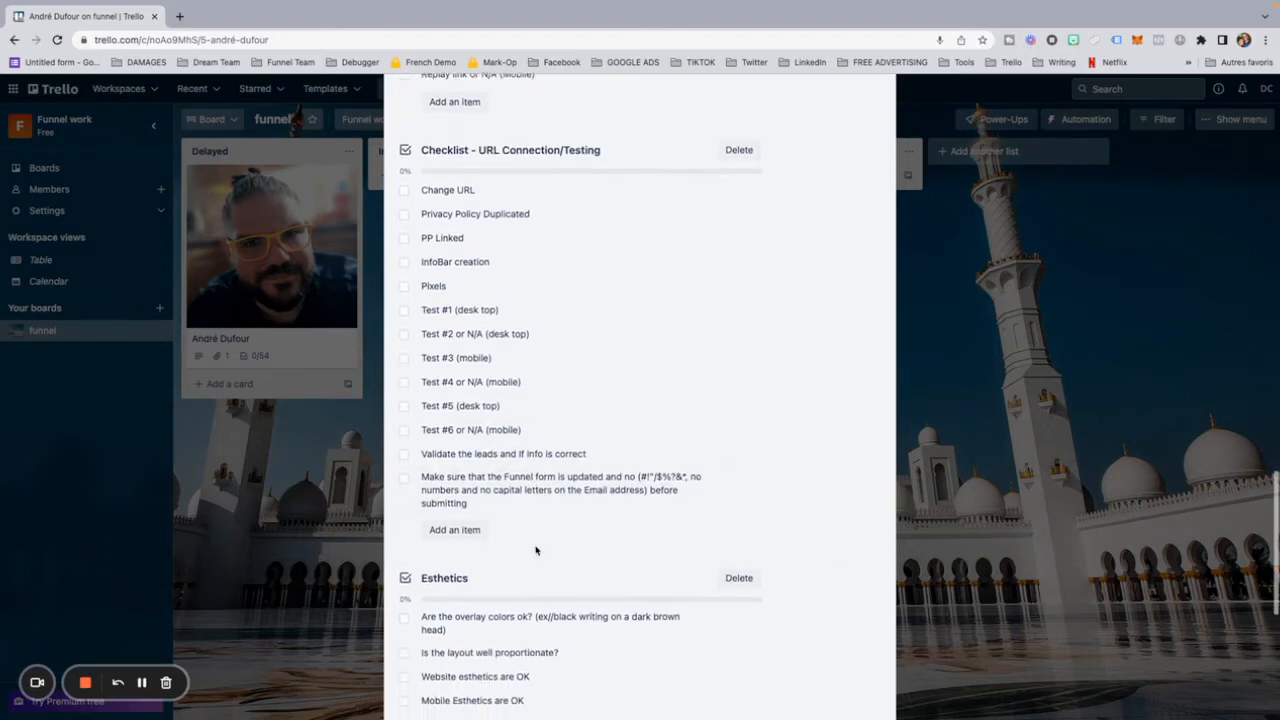
pyautogui.scroll(-3, 533, 547)
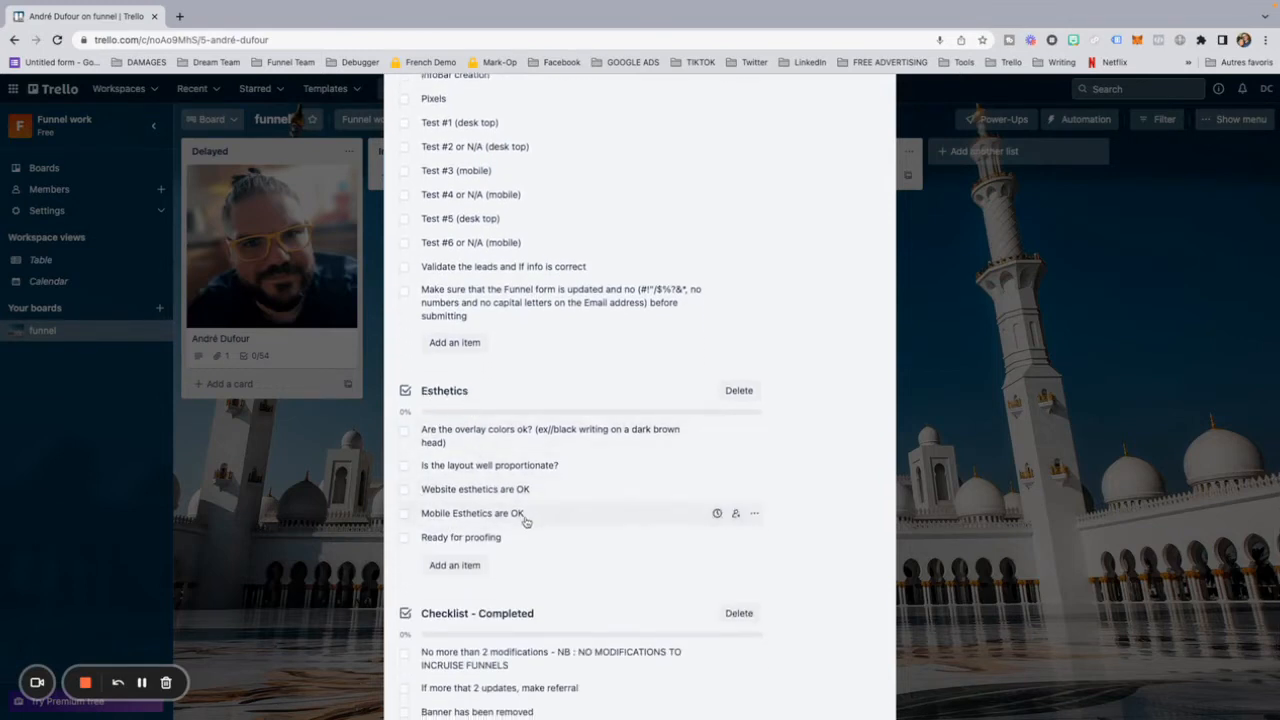
pyautogui.scroll(-1, 443, 525)
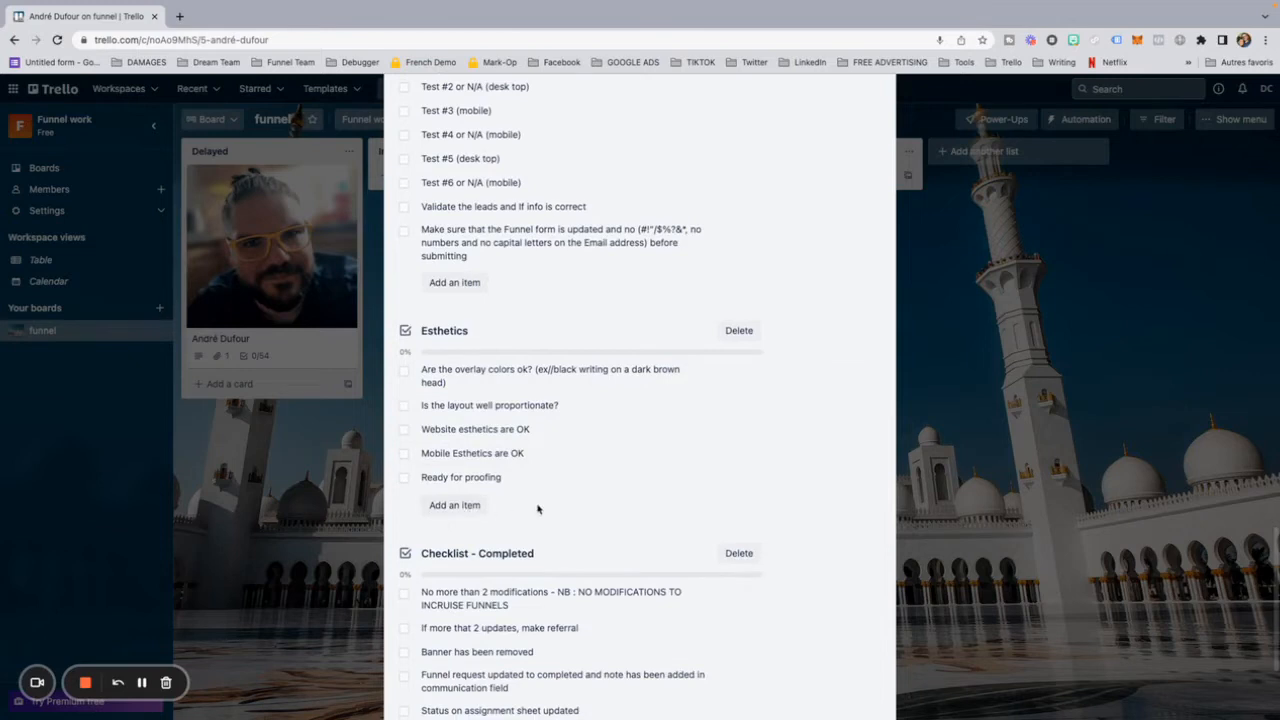
pyautogui.scroll(-3, 551, 511)
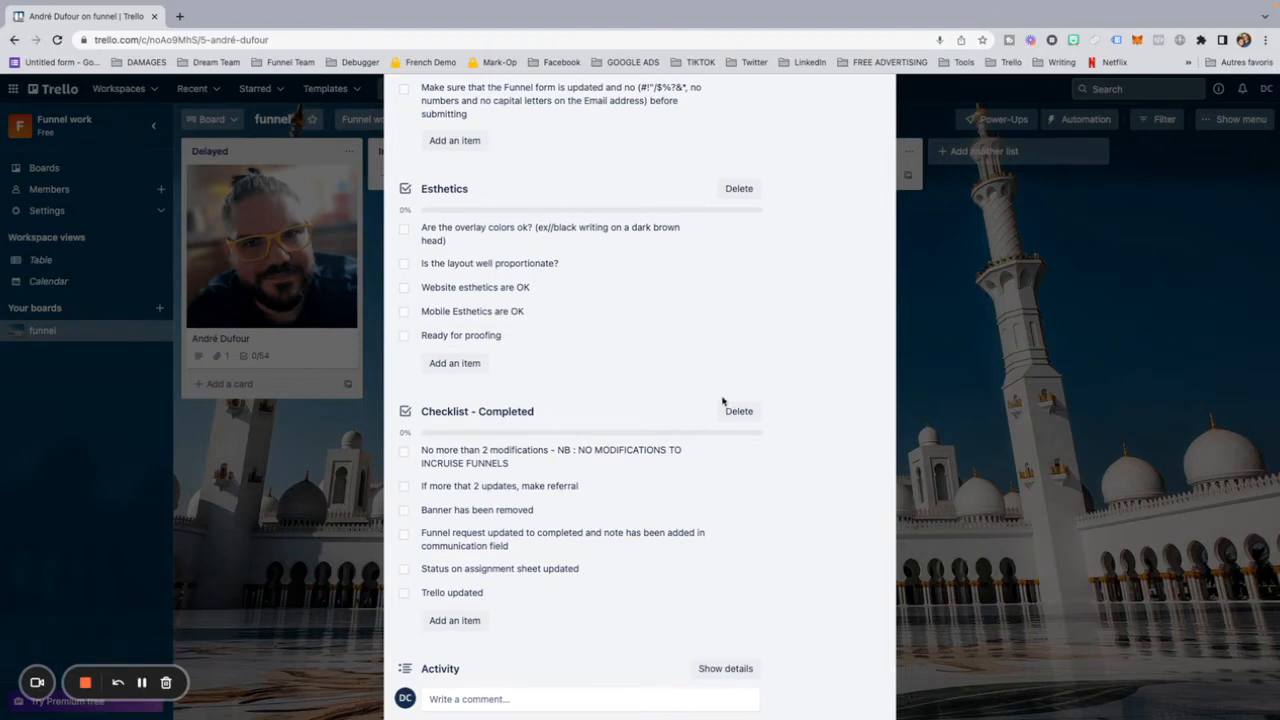
# Step: Mark all five items of the Esthetics checklist as complete
pyautogui.scroll(-2, 600, 399)
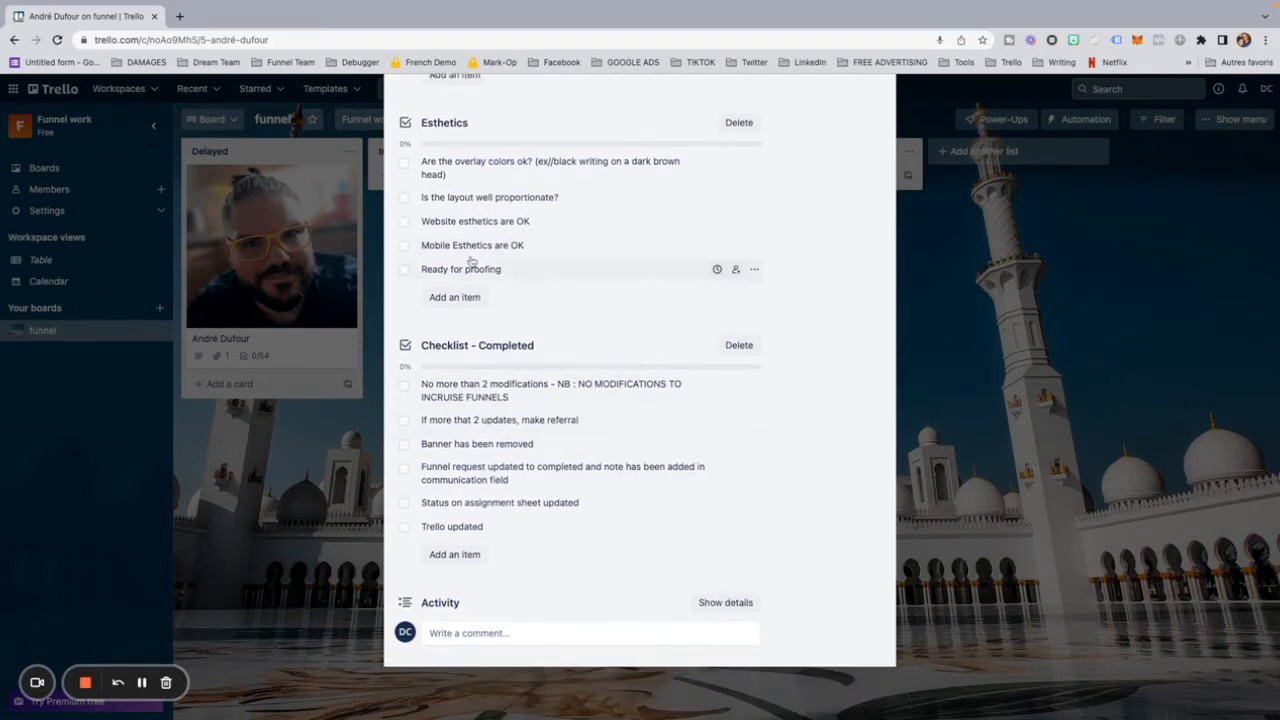
pyautogui.click(404, 163)
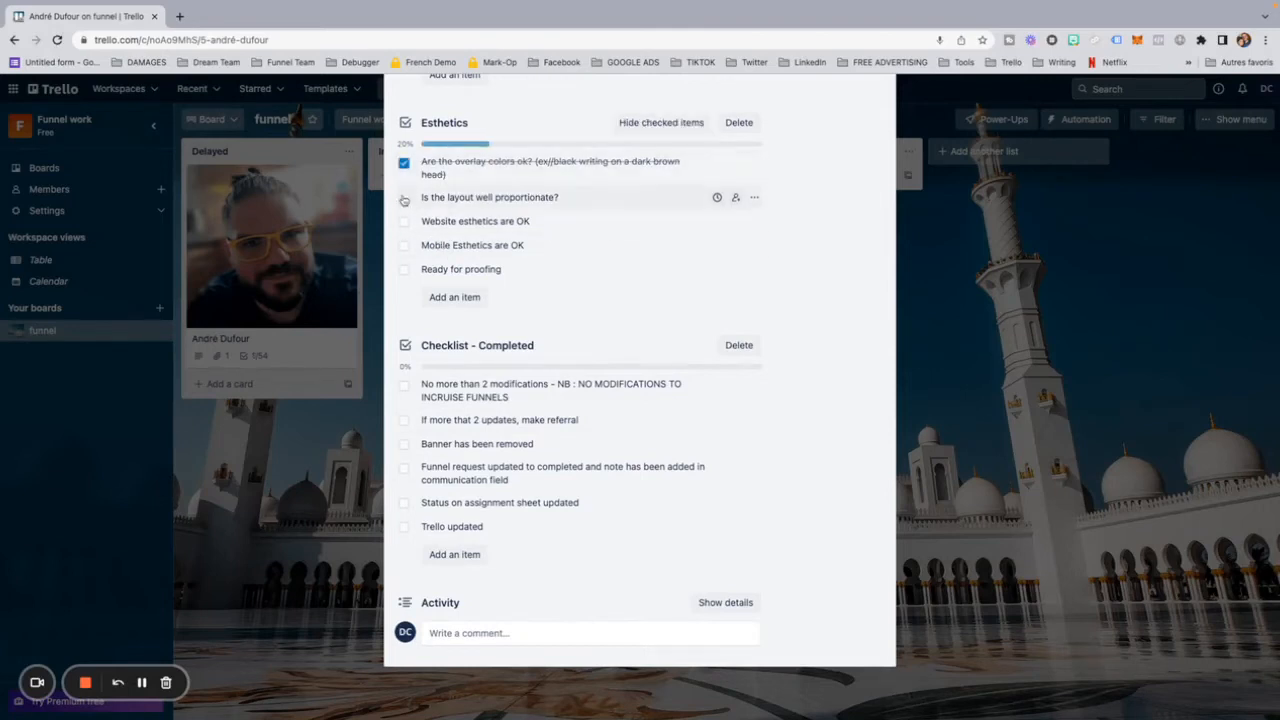
pyautogui.click(404, 198)
pyautogui.click(404, 222)
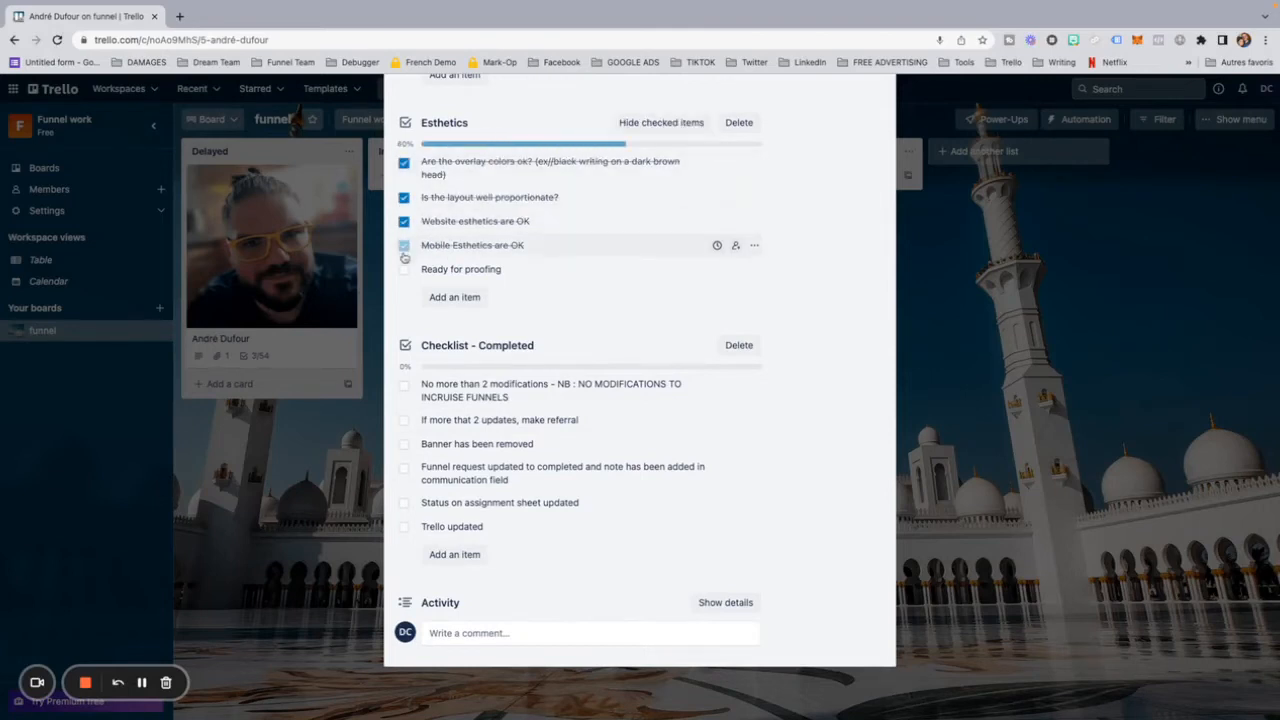
pyautogui.click(404, 246)
pyautogui.click(404, 270)
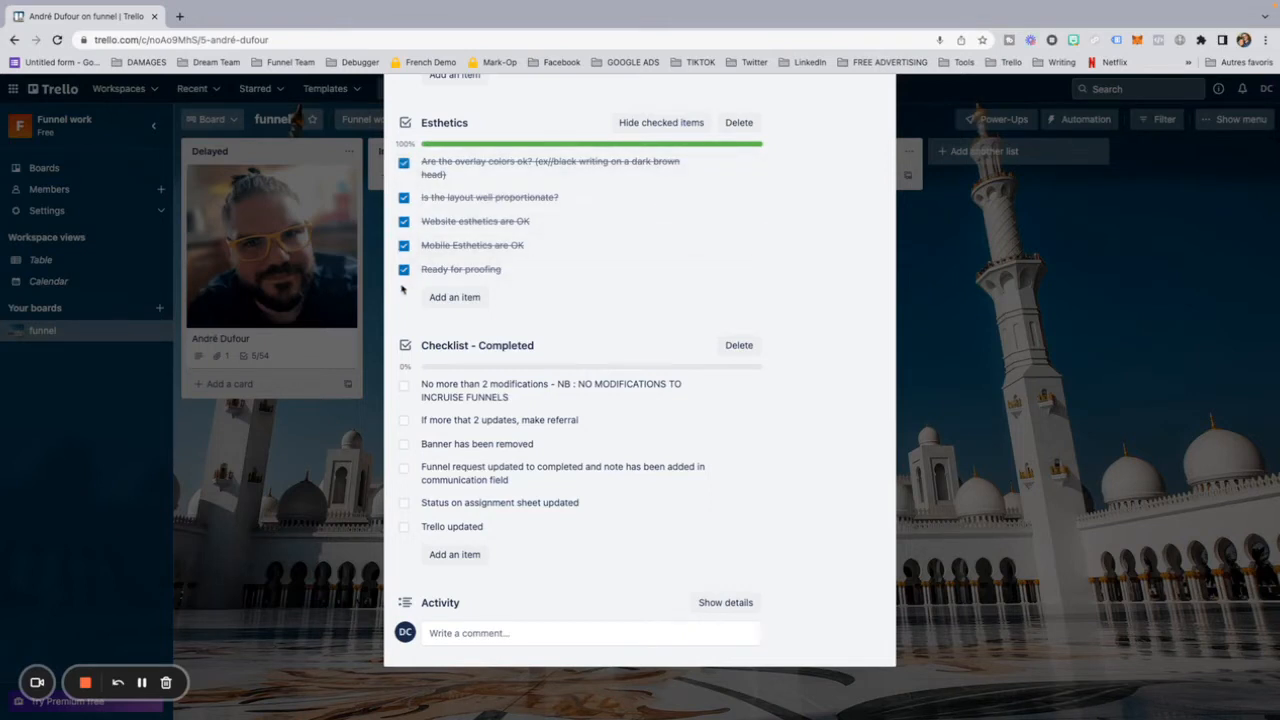
# Step: Reset all five items of the Esthetics checklist to incomplete
pyautogui.click(404, 162)
pyautogui.click(404, 198)
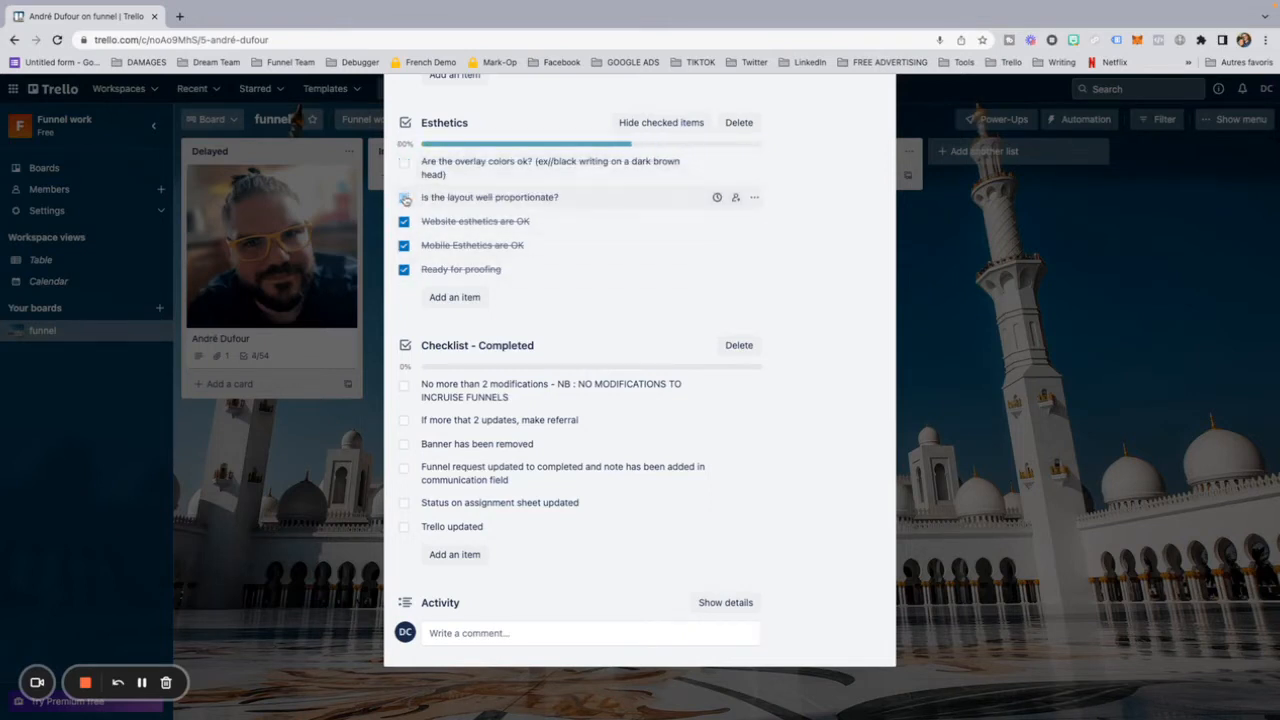
pyautogui.click(404, 221)
pyautogui.click(404, 245)
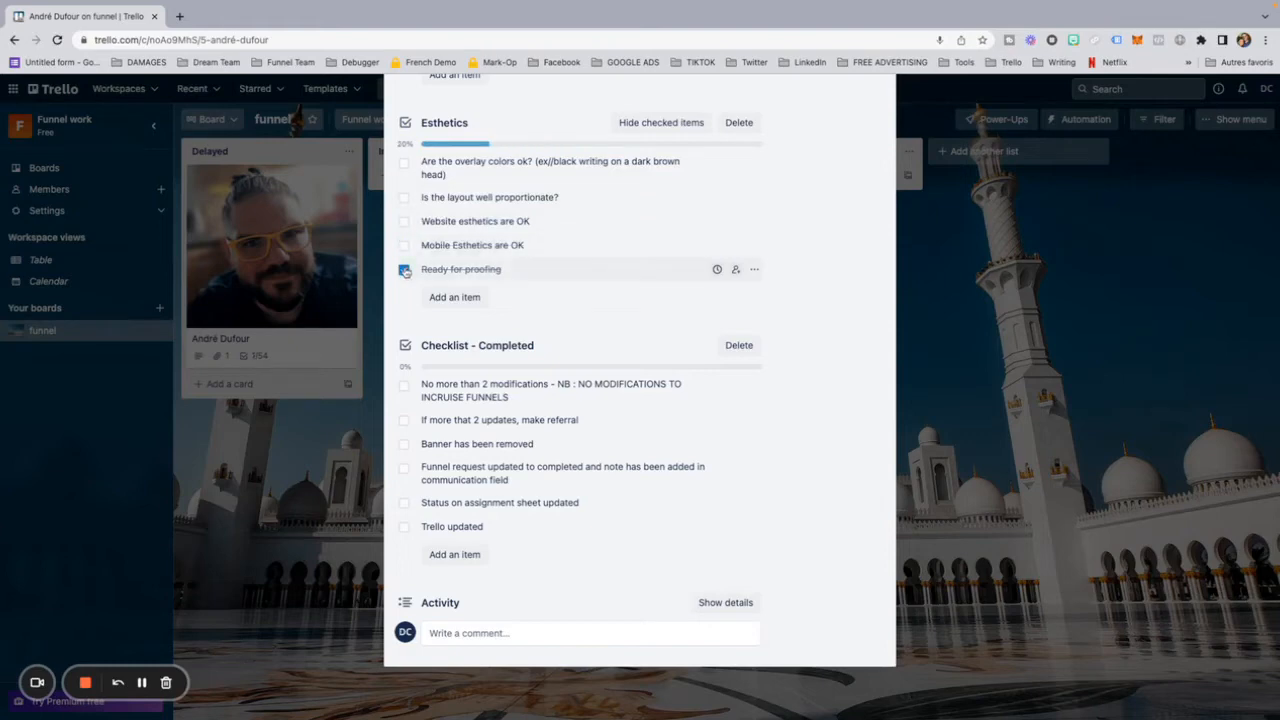
pyautogui.click(404, 269)
pyautogui.click(406, 271)
pyautogui.click(405, 270)
# Step: Name the green label $$$$$$$$$$$ and apply it to the client card
pyautogui.scroll(6, 558, 190)
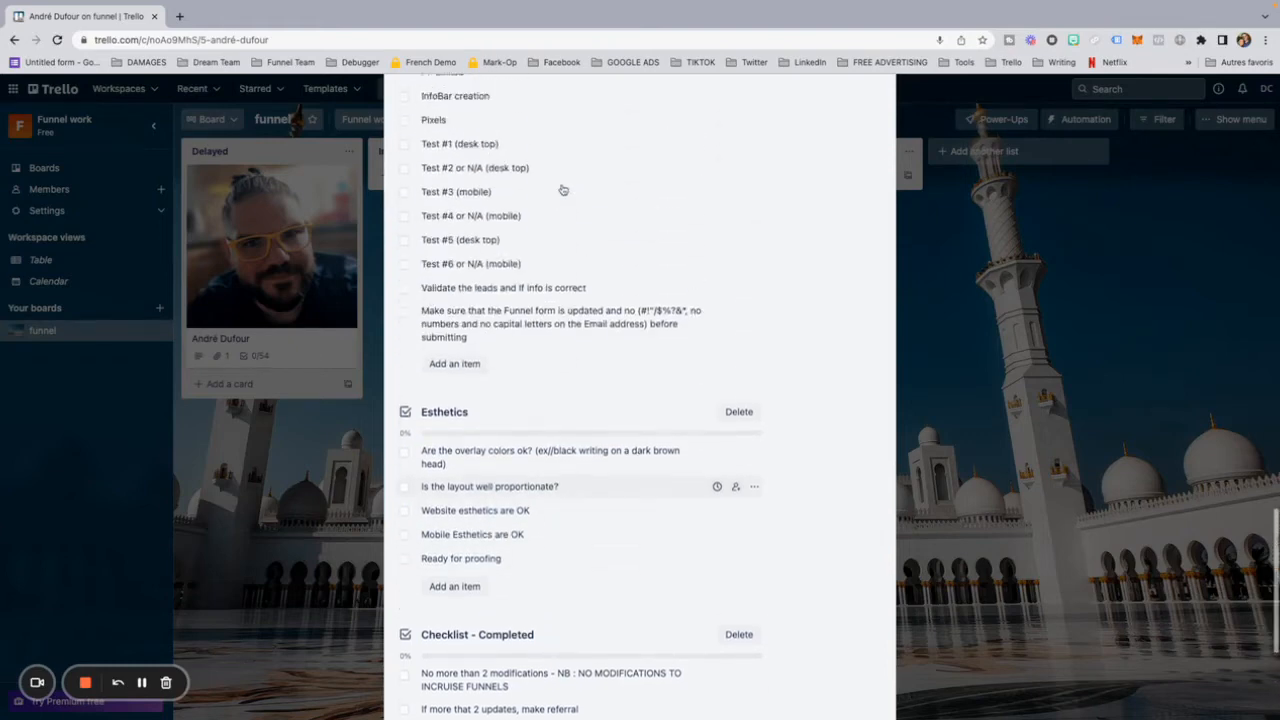
pyautogui.scroll(10, 562, 188)
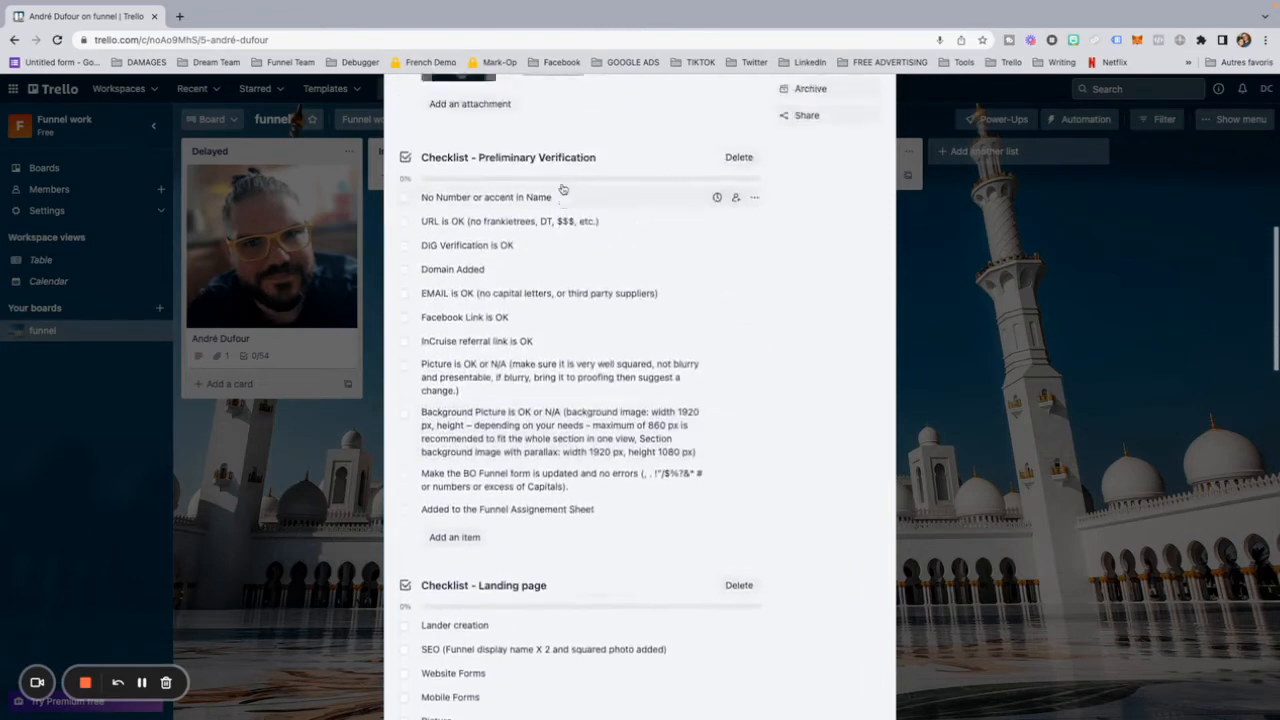
pyautogui.scroll(5, 563, 189)
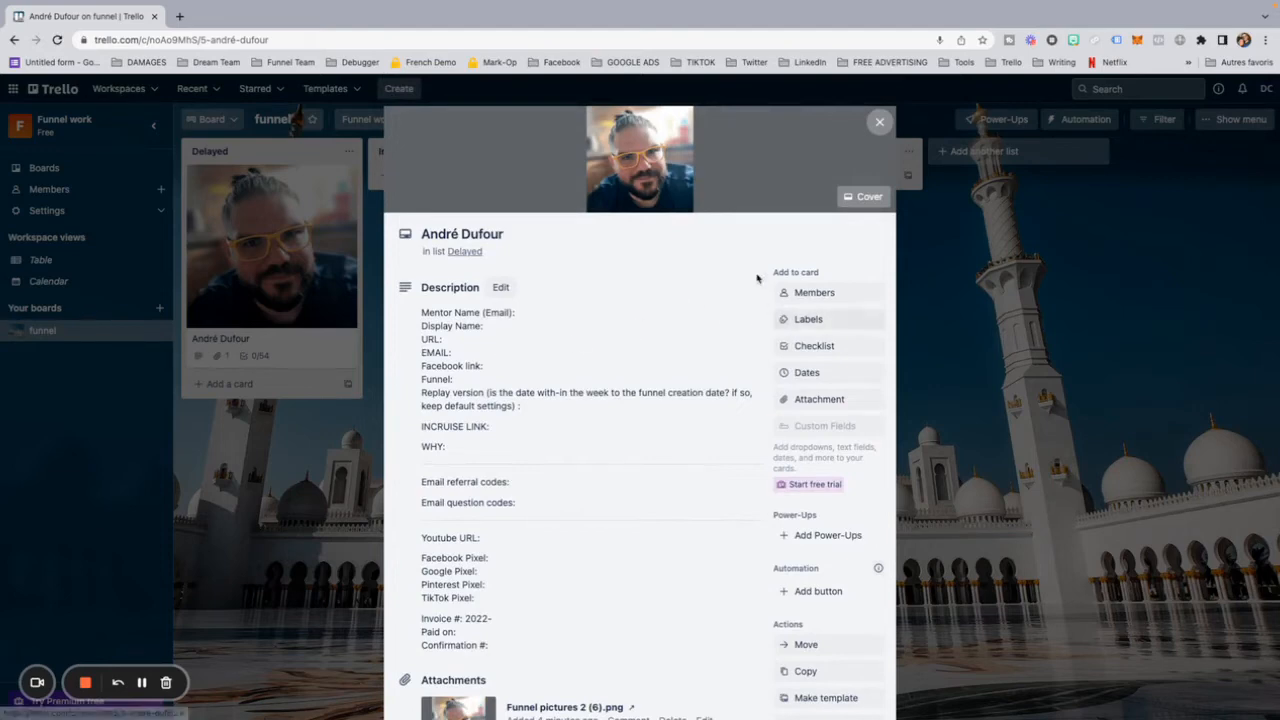
pyautogui.click(807, 320)
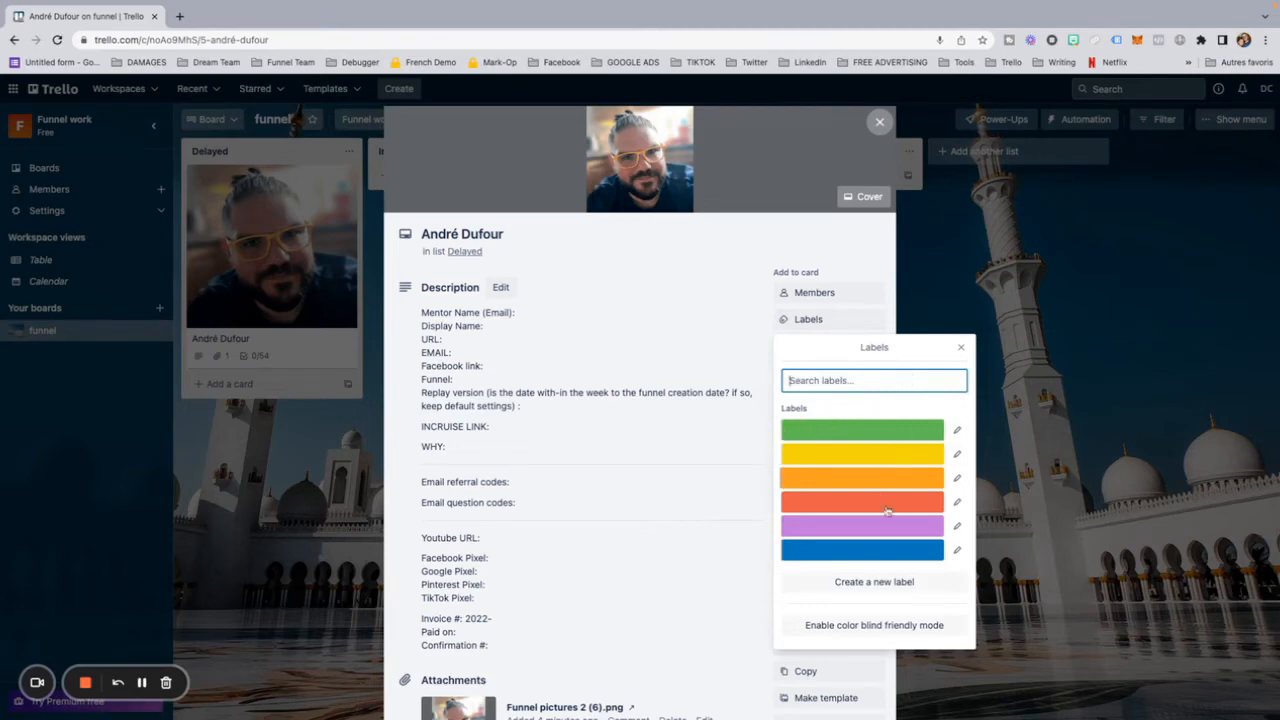
pyautogui.click(956, 430)
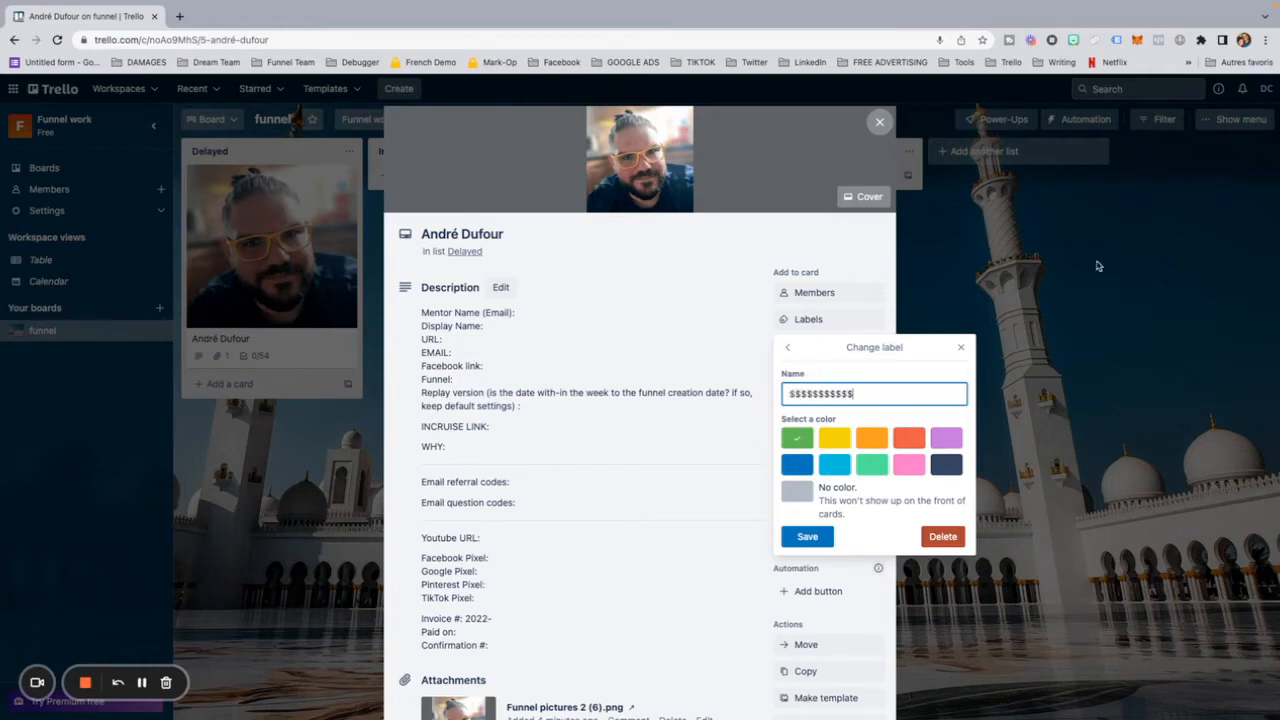
pyautogui.click(807, 537)
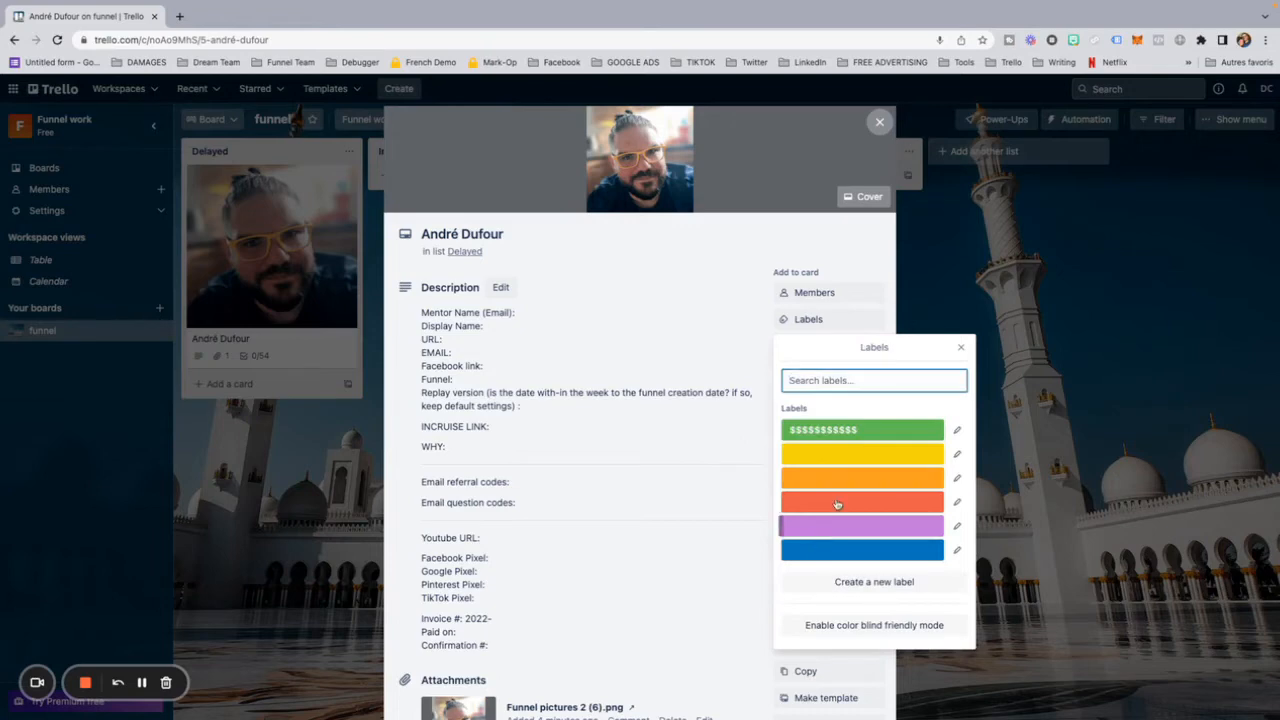
pyautogui.click(825, 435)
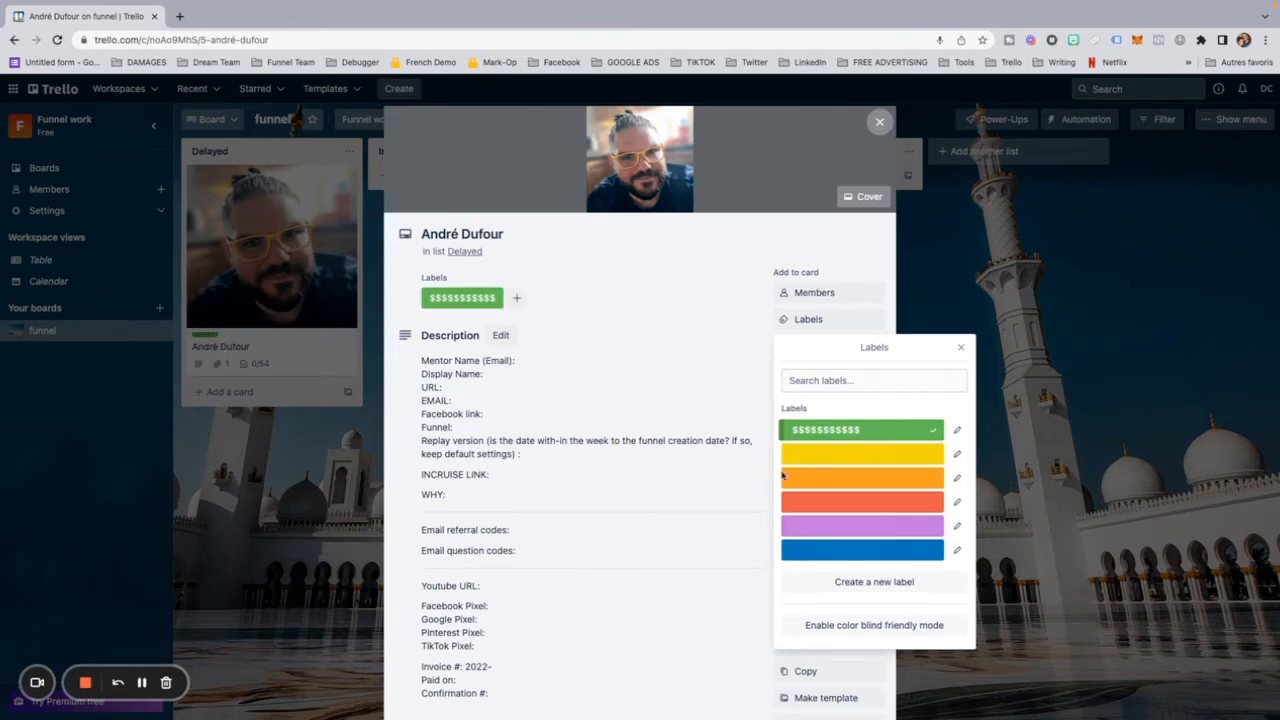
# Step: Apply the blue label to the client card and name it InCruise
pyautogui.click(921, 551)
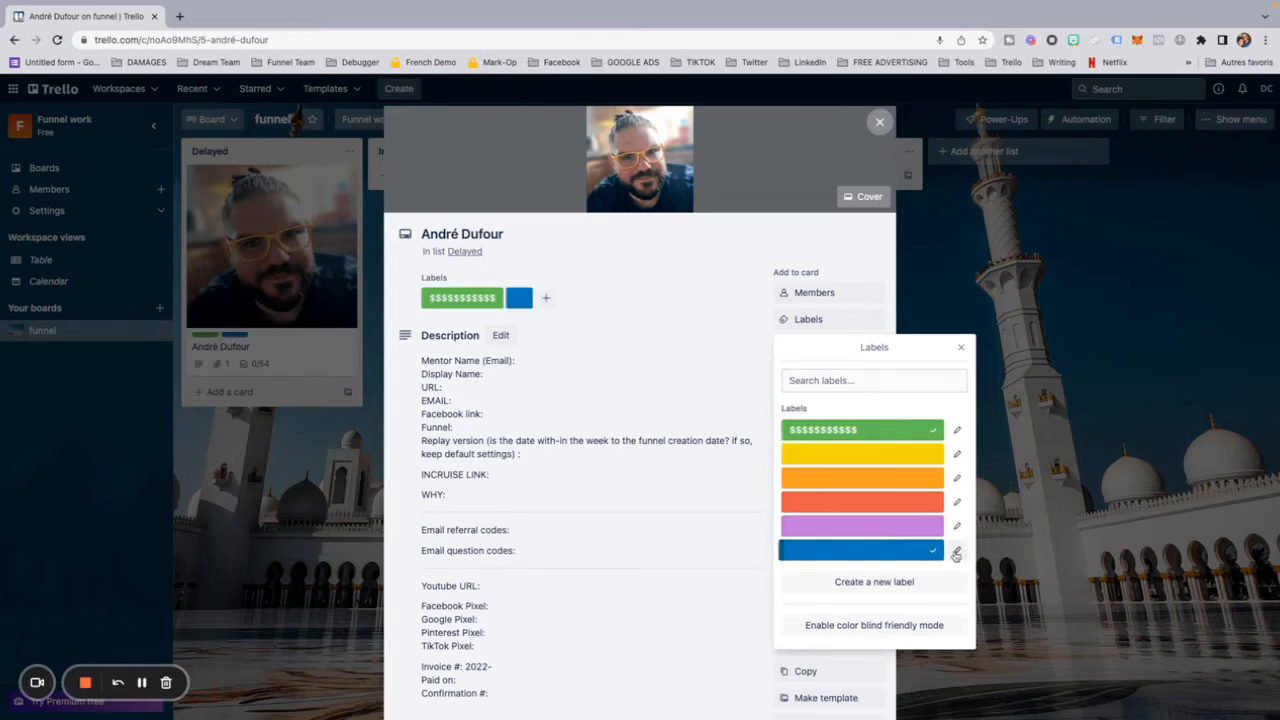
pyautogui.click(956, 550)
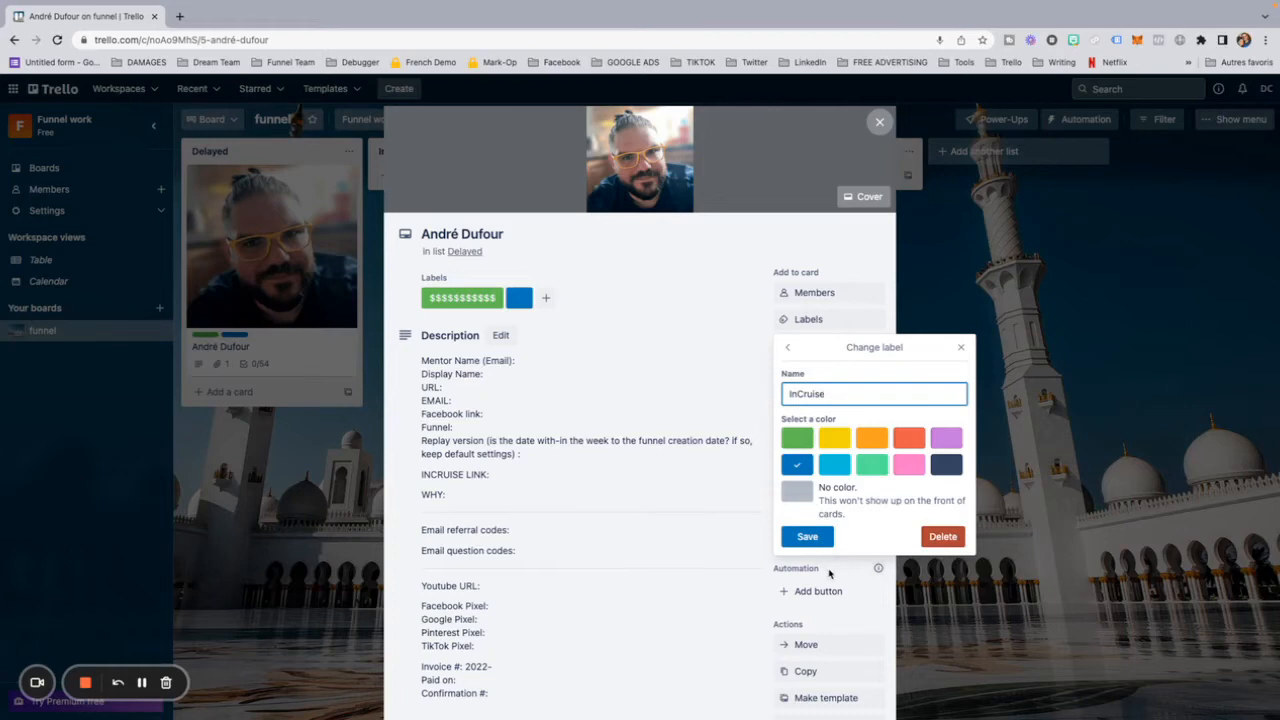
pyautogui.click(806, 537)
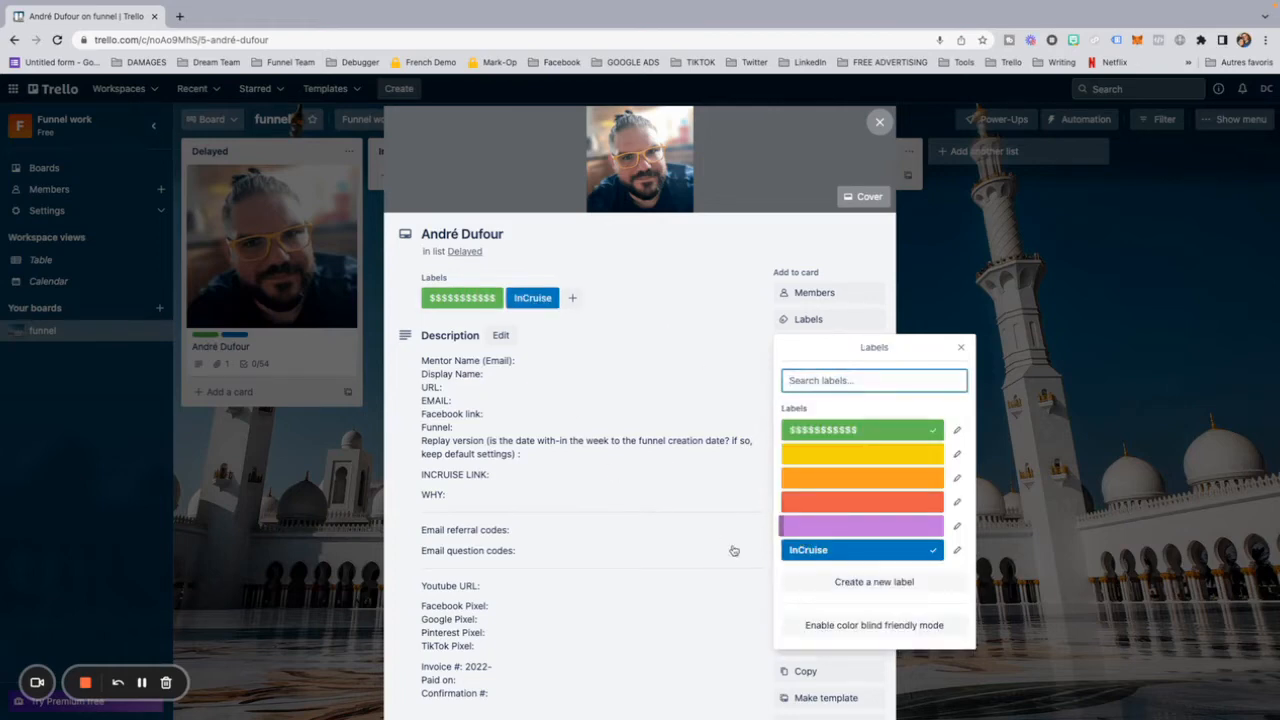
# Step: Apply the orange label to the client card, name it 2nd/3rd funnel and close the label list
pyautogui.click(815, 478)
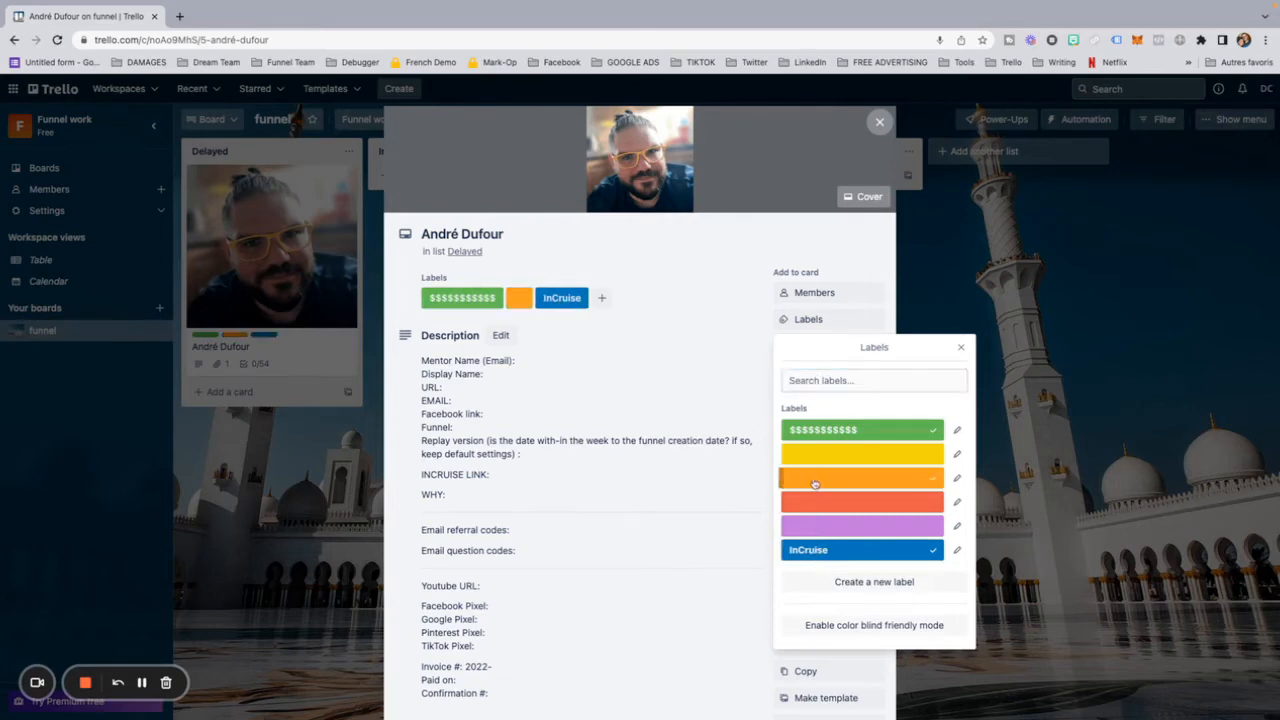
pyautogui.click(960, 478)
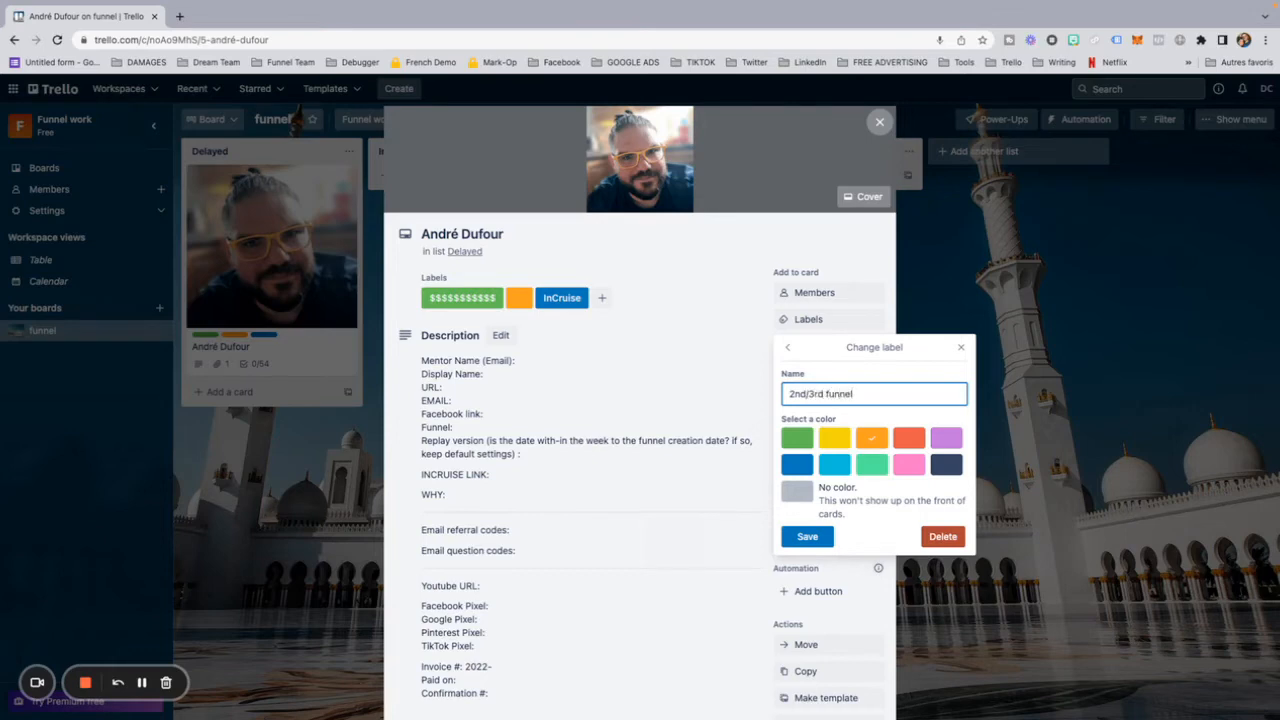
pyautogui.click(808, 537)
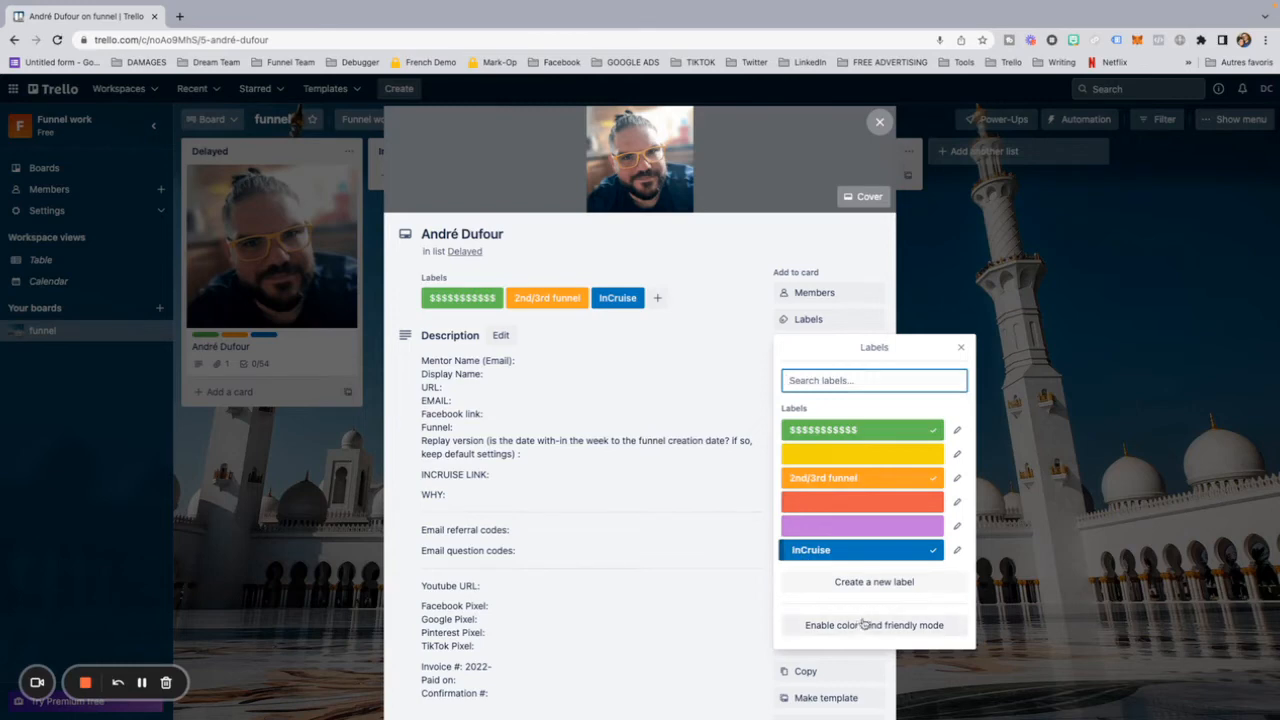
pyautogui.click(960, 348)
# Step: Add an automation button titled Dleayed that moves the card to the top of the Delayed list on the funnel board
pyautogui.scroll(-3, 706, 456)
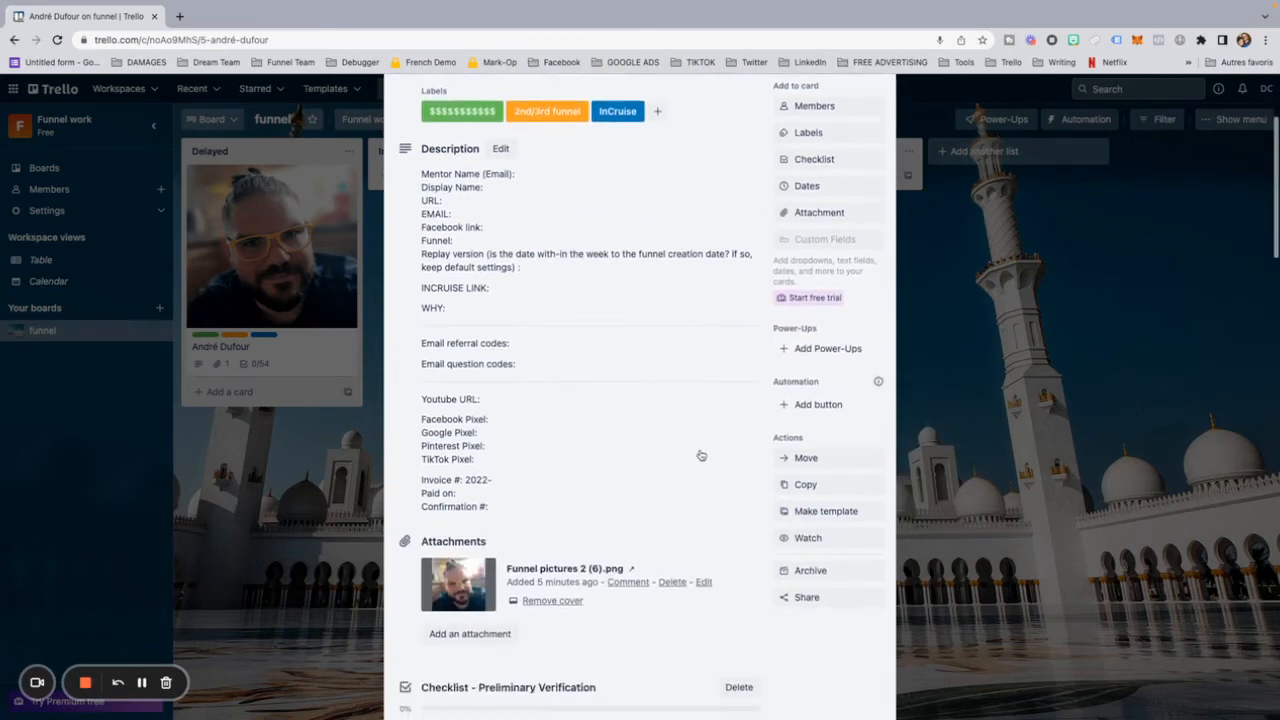
pyautogui.scroll(2, 700, 456)
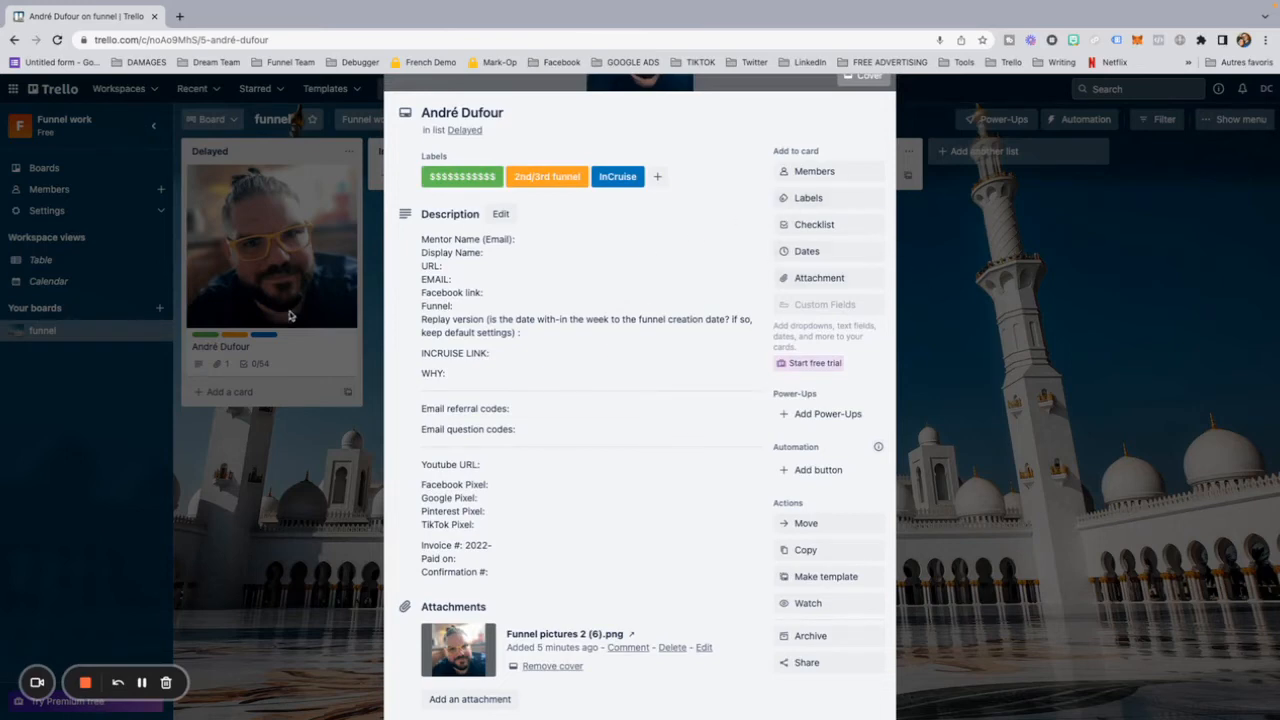
pyautogui.scroll(2, 576, 296)
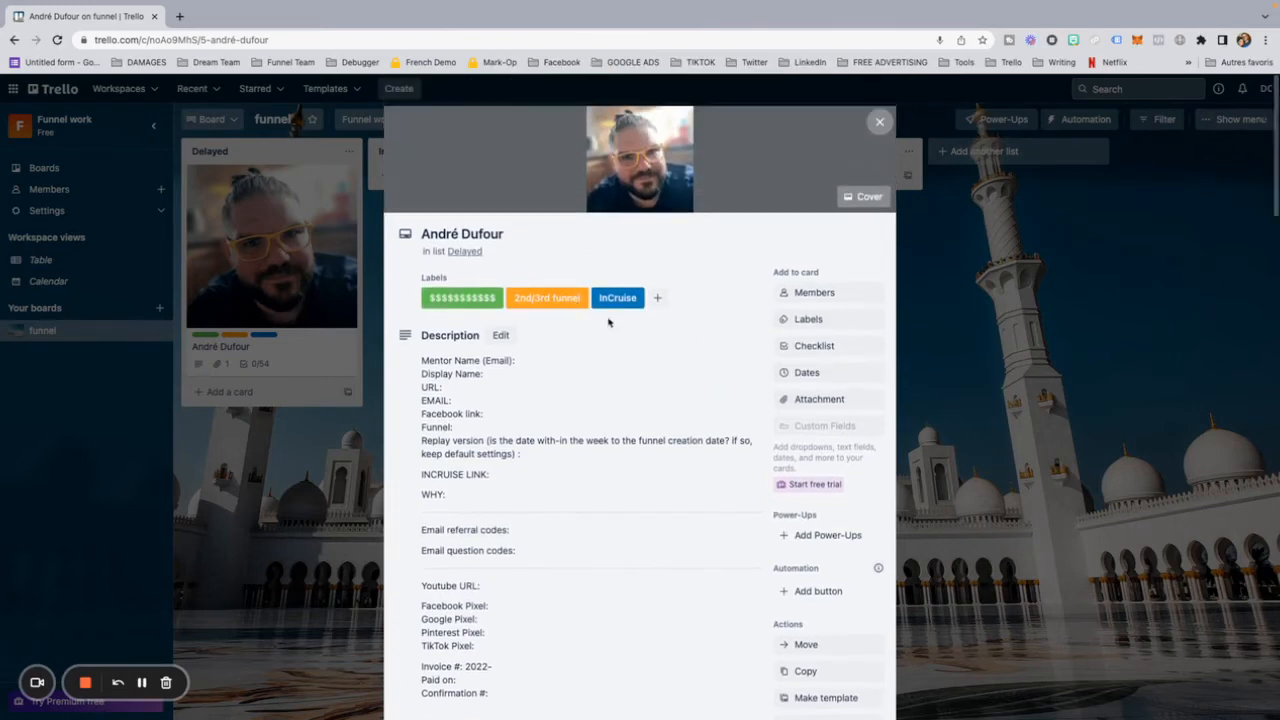
pyautogui.scroll(-1, 622, 368)
pyautogui.scroll(-1, 665, 470)
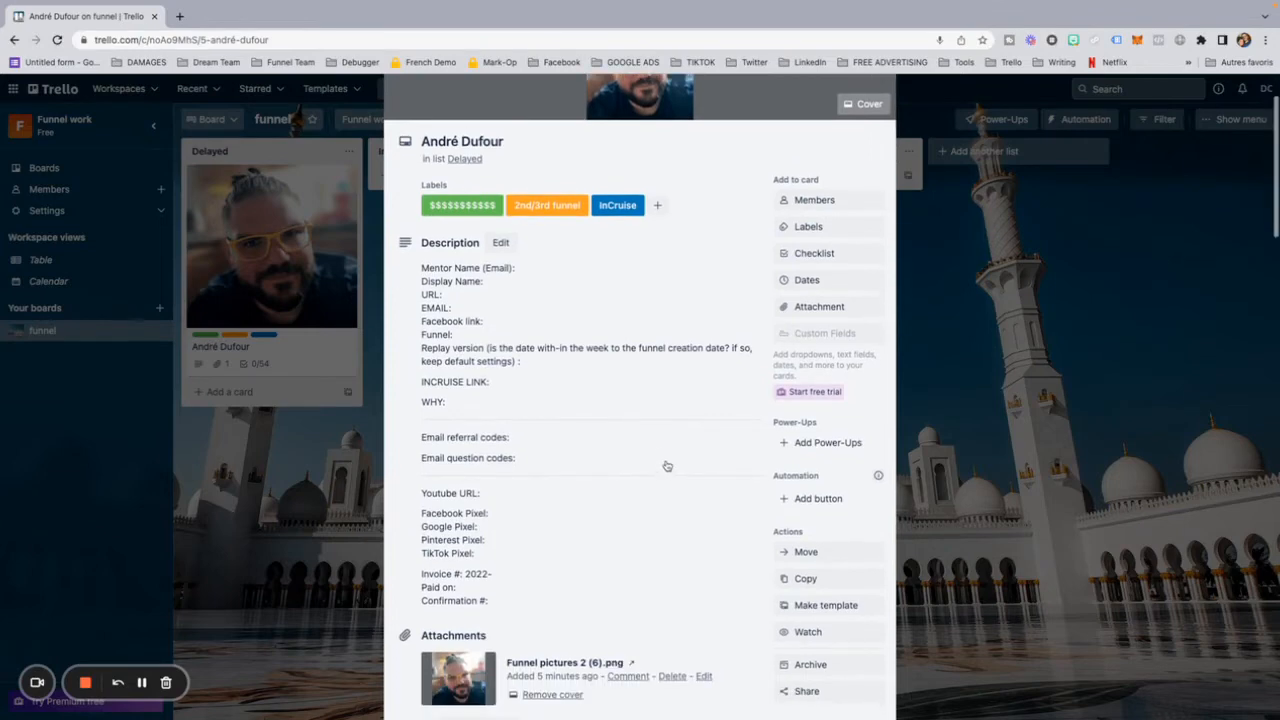
pyautogui.click(819, 500)
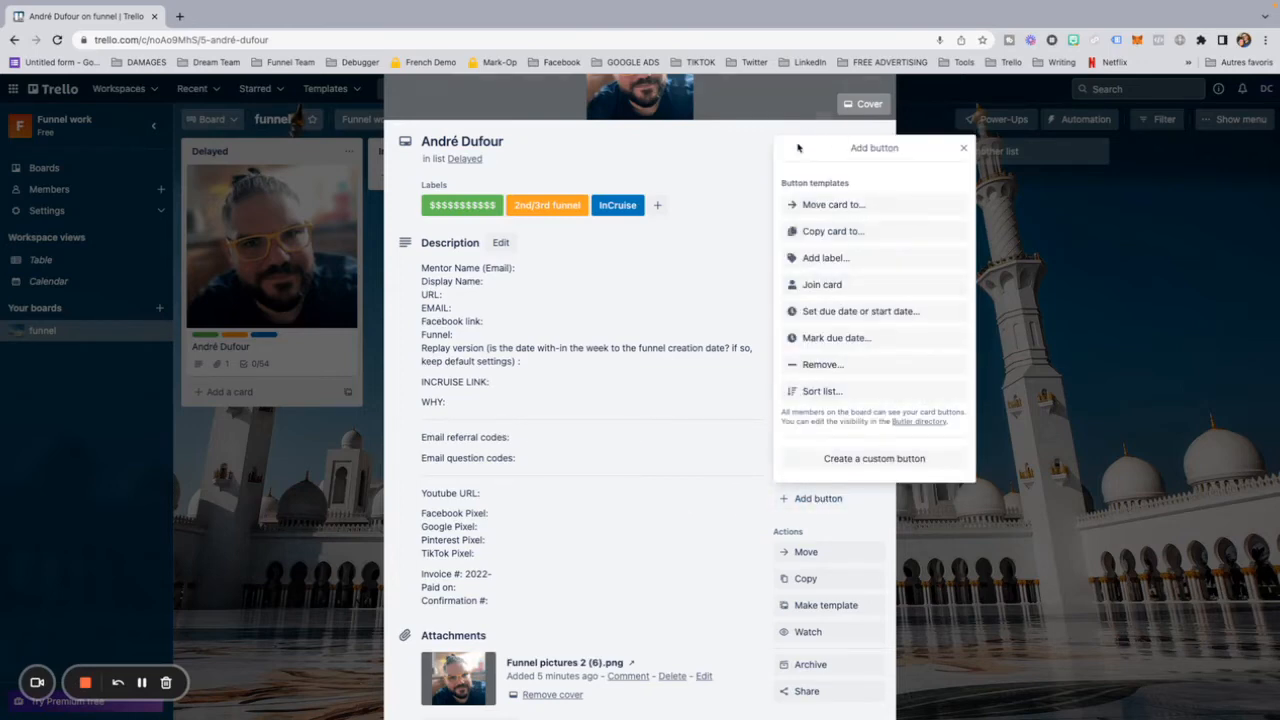
pyautogui.click(805, 204)
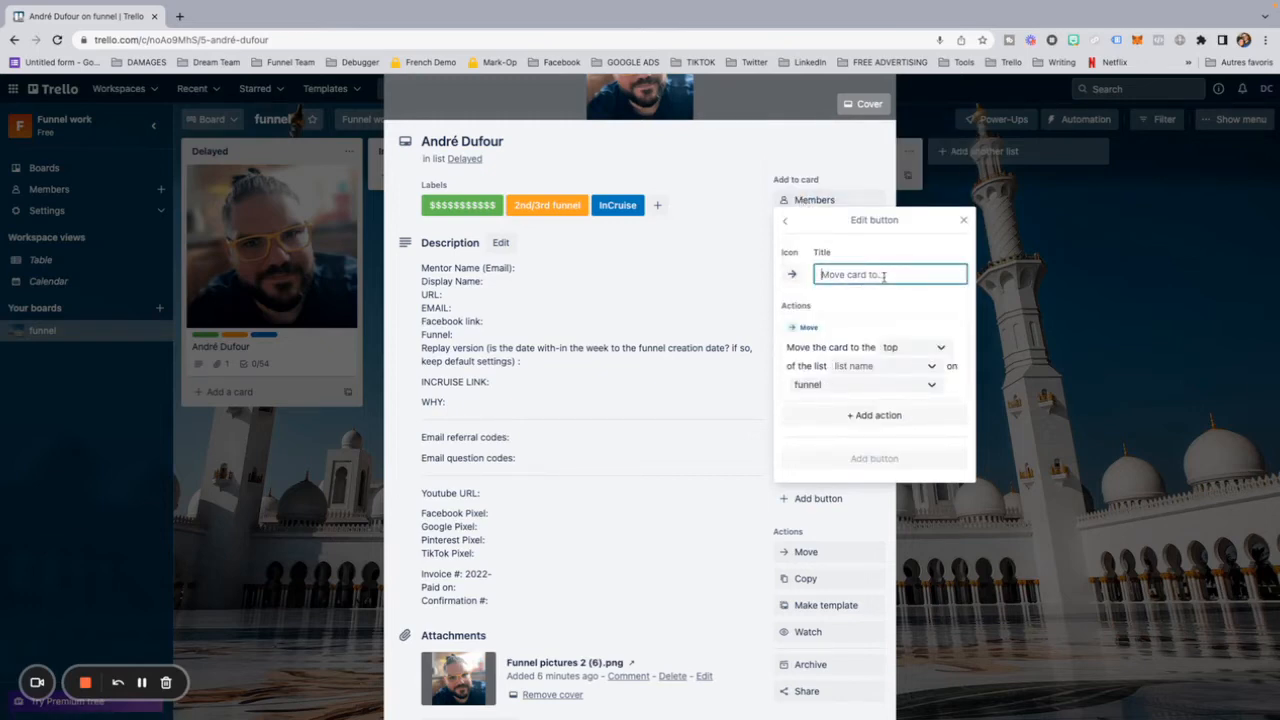
pyautogui.write('Dleayed')
pyautogui.doubleClick(889, 278)
pyautogui.click(866, 366)
pyautogui.click(856, 394)
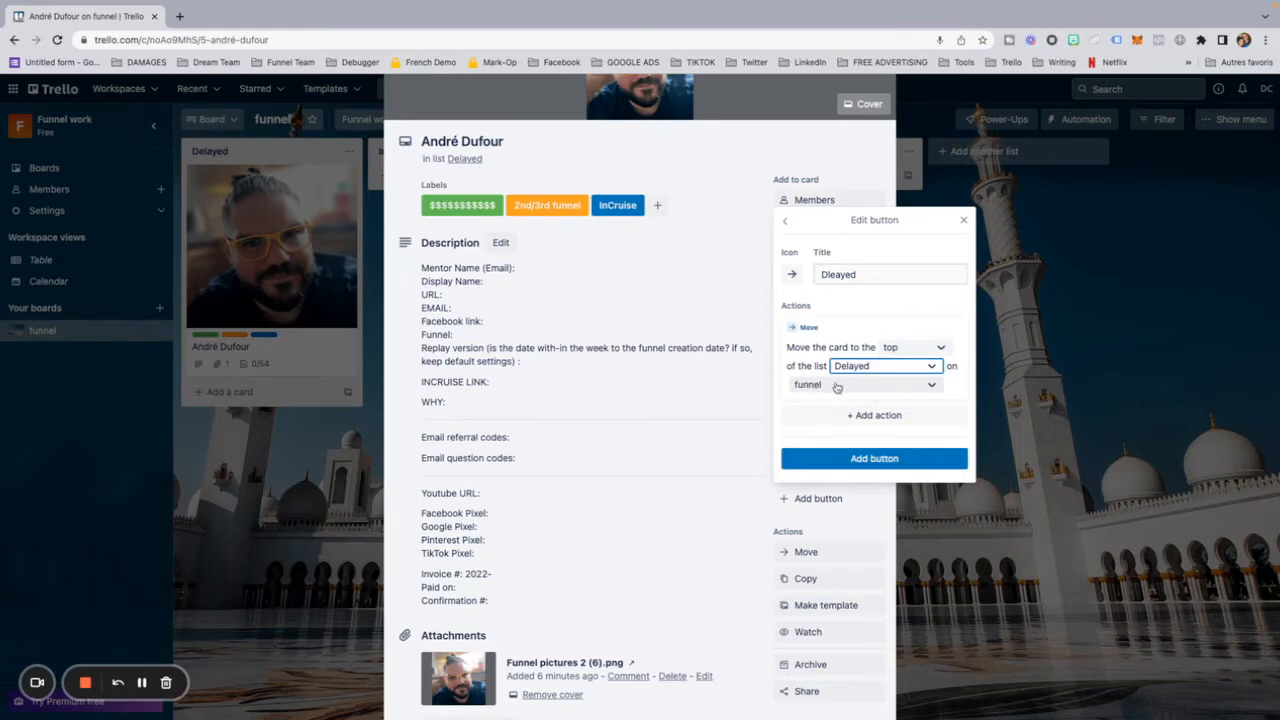
pyautogui.click(874, 459)
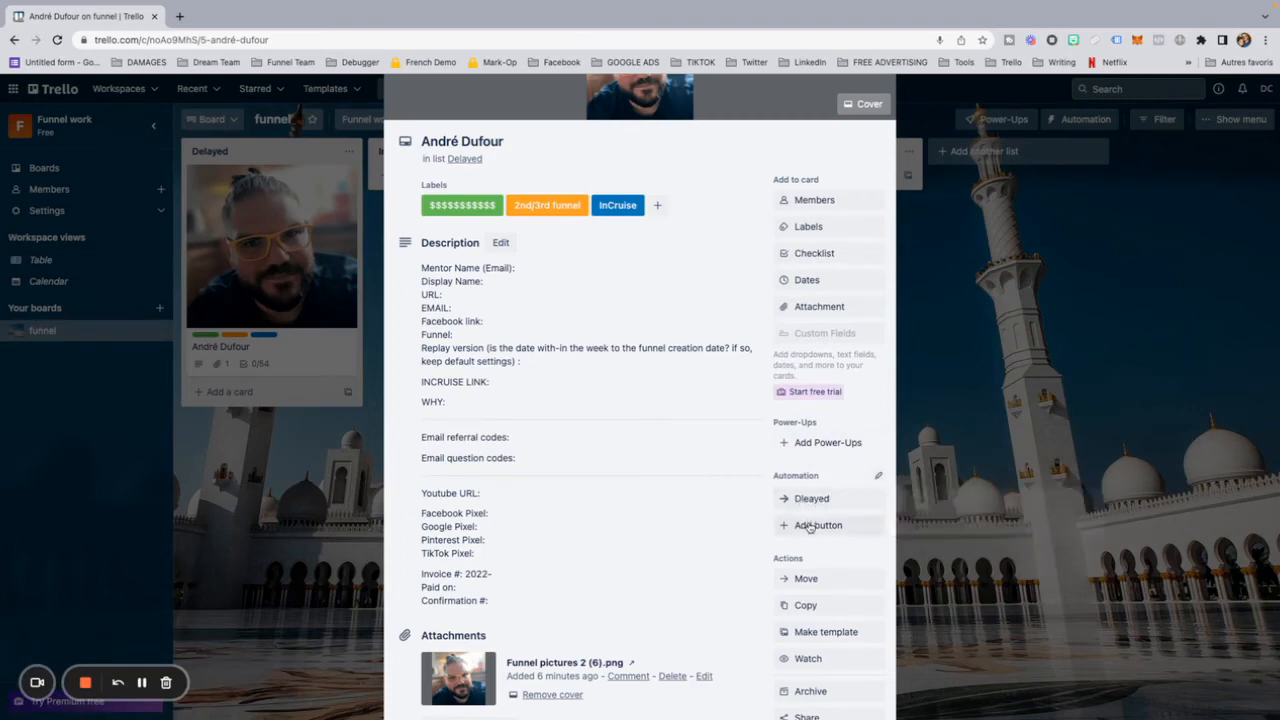
# Step: Add an automation button titled In progess that moves the card to the top of the In Progress list
pyautogui.click(810, 526)
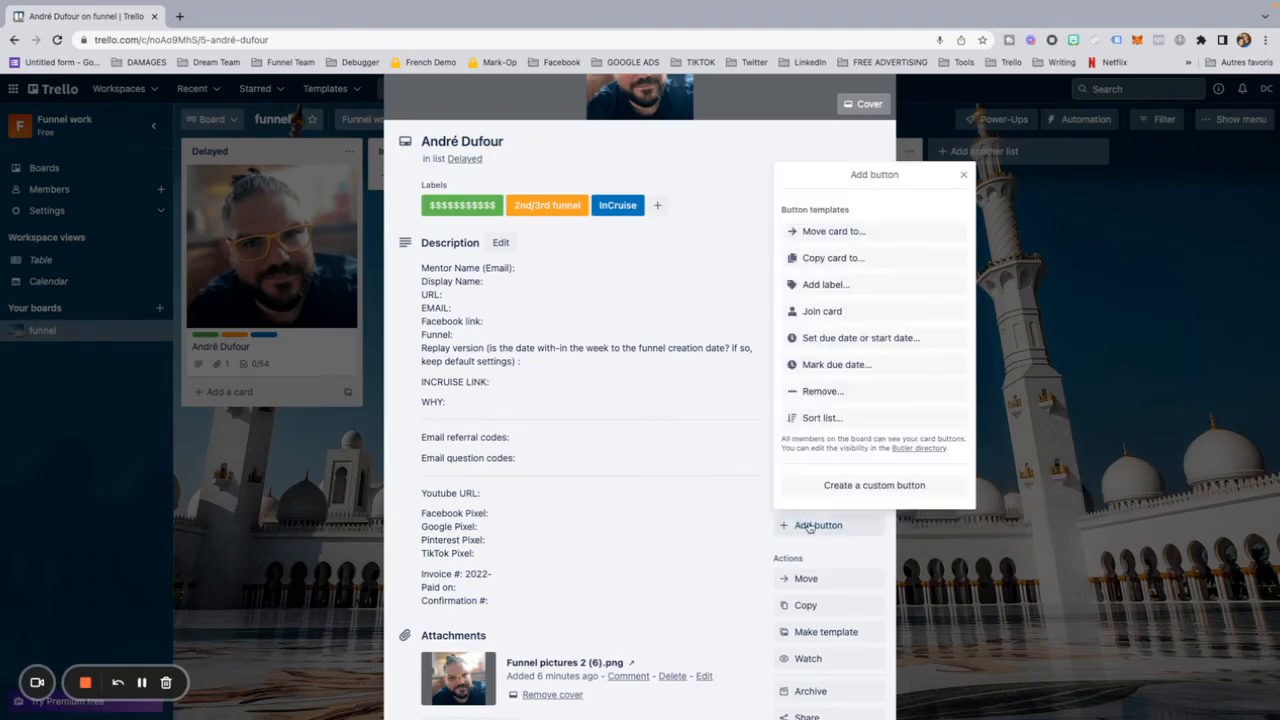
pyautogui.click(825, 232)
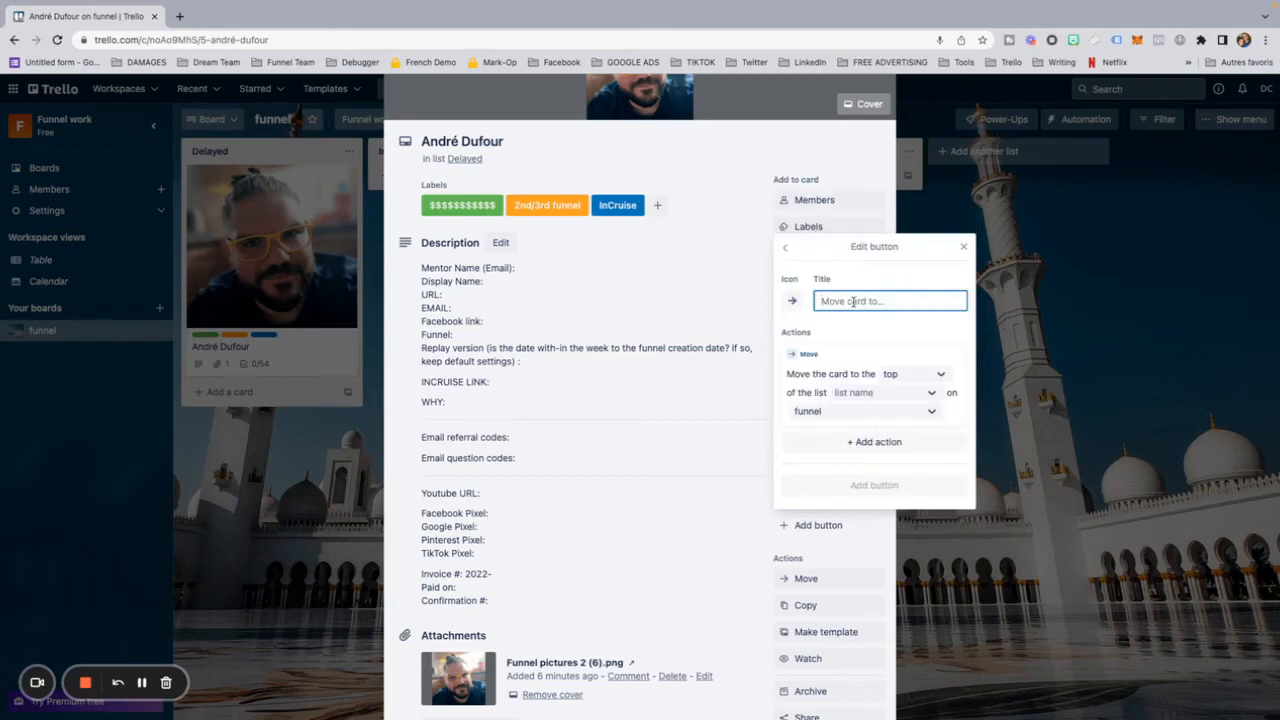
pyautogui.write('Inprogess')
pyautogui.doubleClick(860, 301)
pyautogui.click(900, 398)
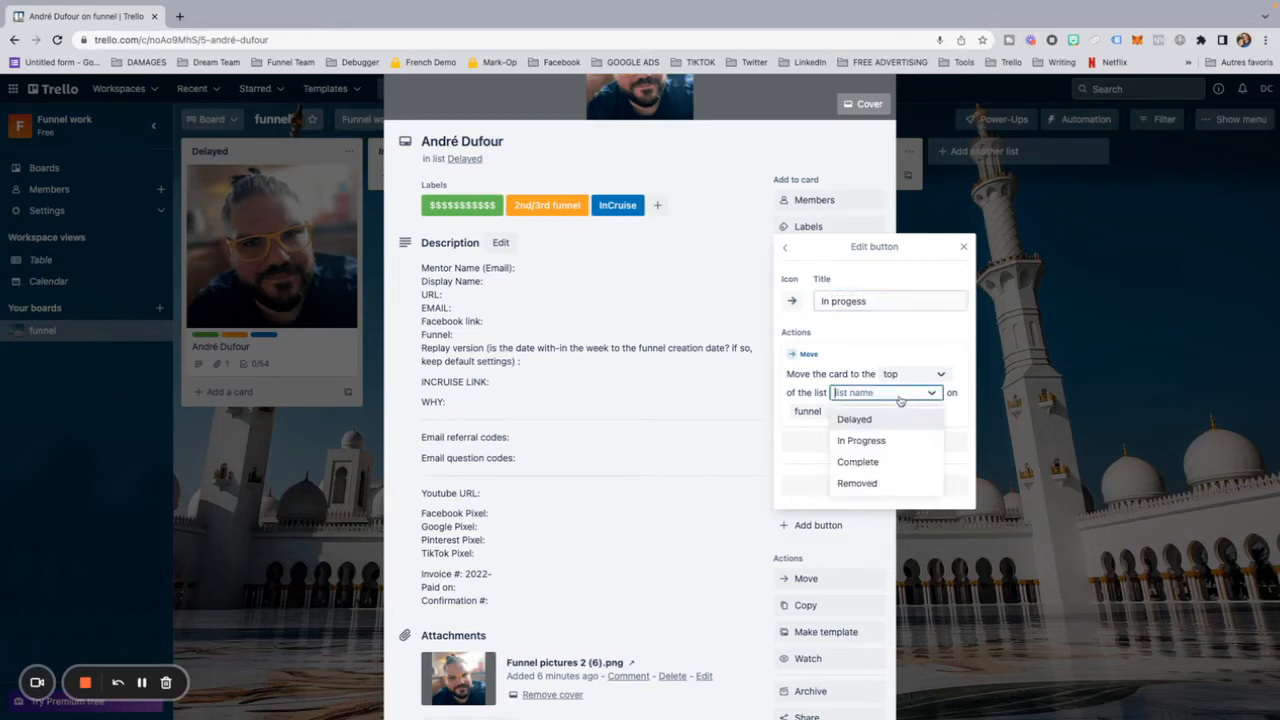
pyautogui.click(864, 441)
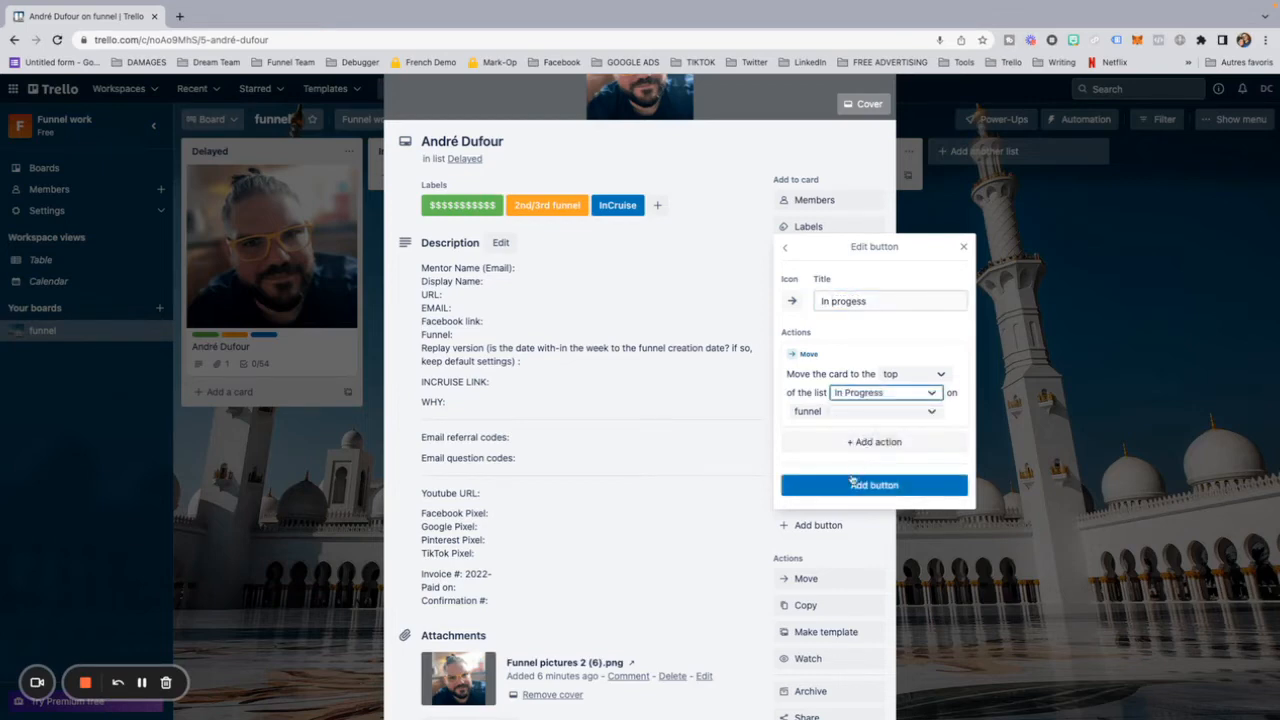
pyautogui.click(862, 486)
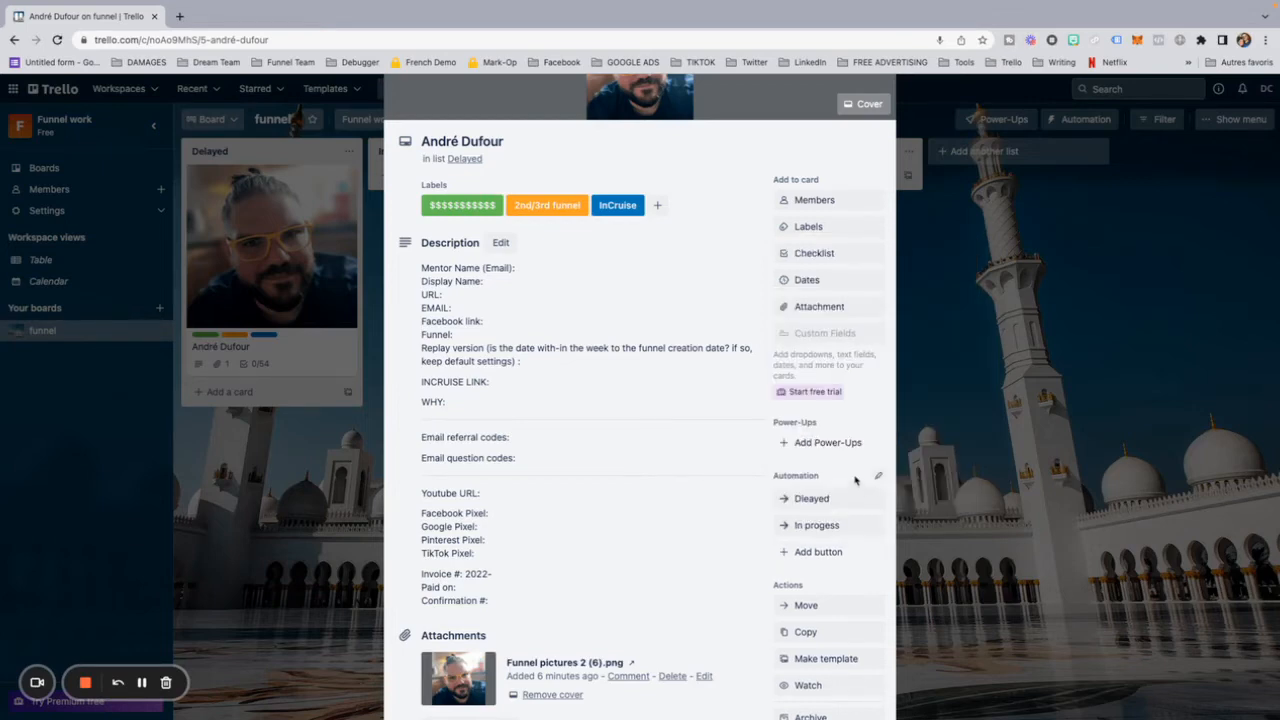
# Step: Add an automation button titled Removed that moves the card to the top of the Removed list on the funnel board
pyautogui.click(806, 553)
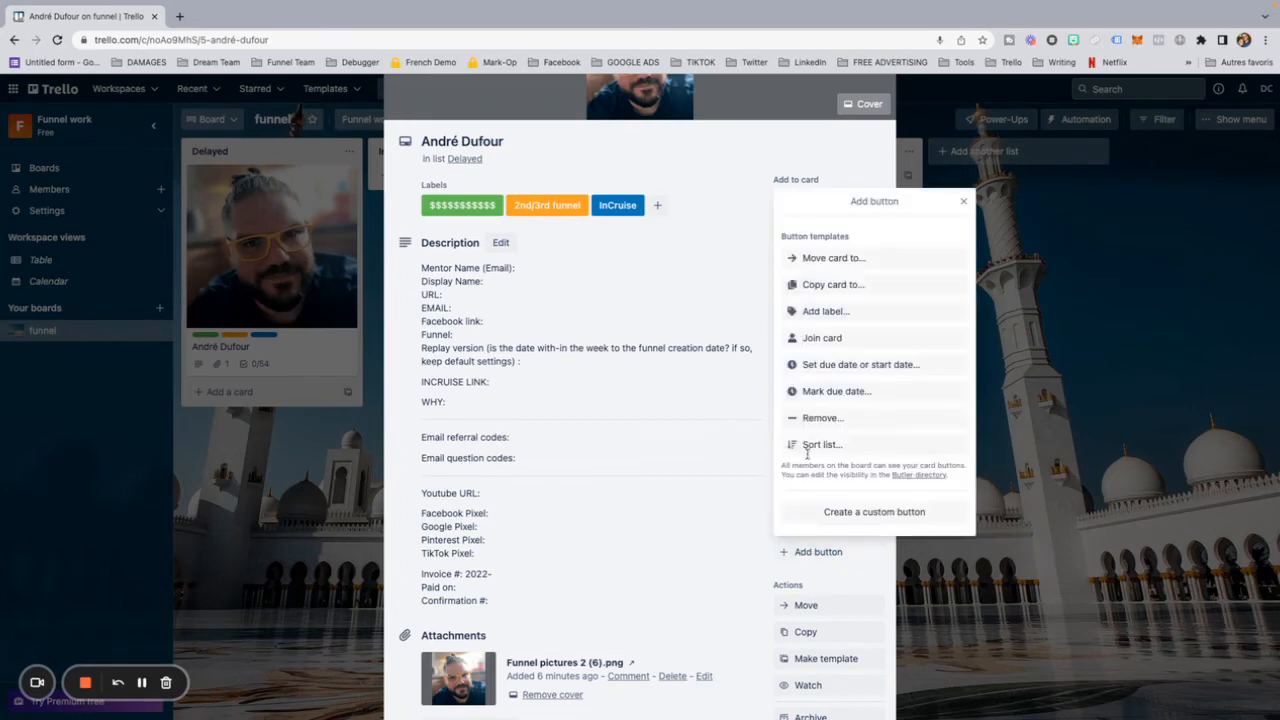
pyautogui.click(828, 258)
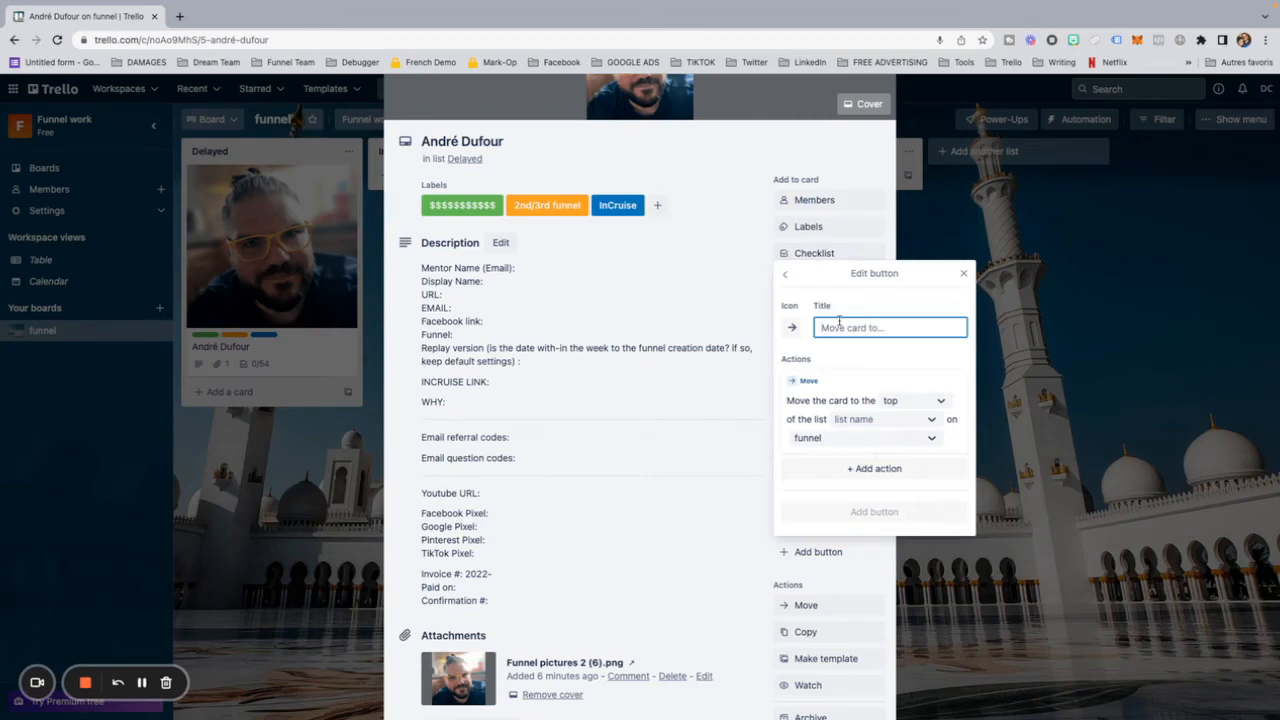
pyautogui.write('Removed')
pyautogui.click(860, 419)
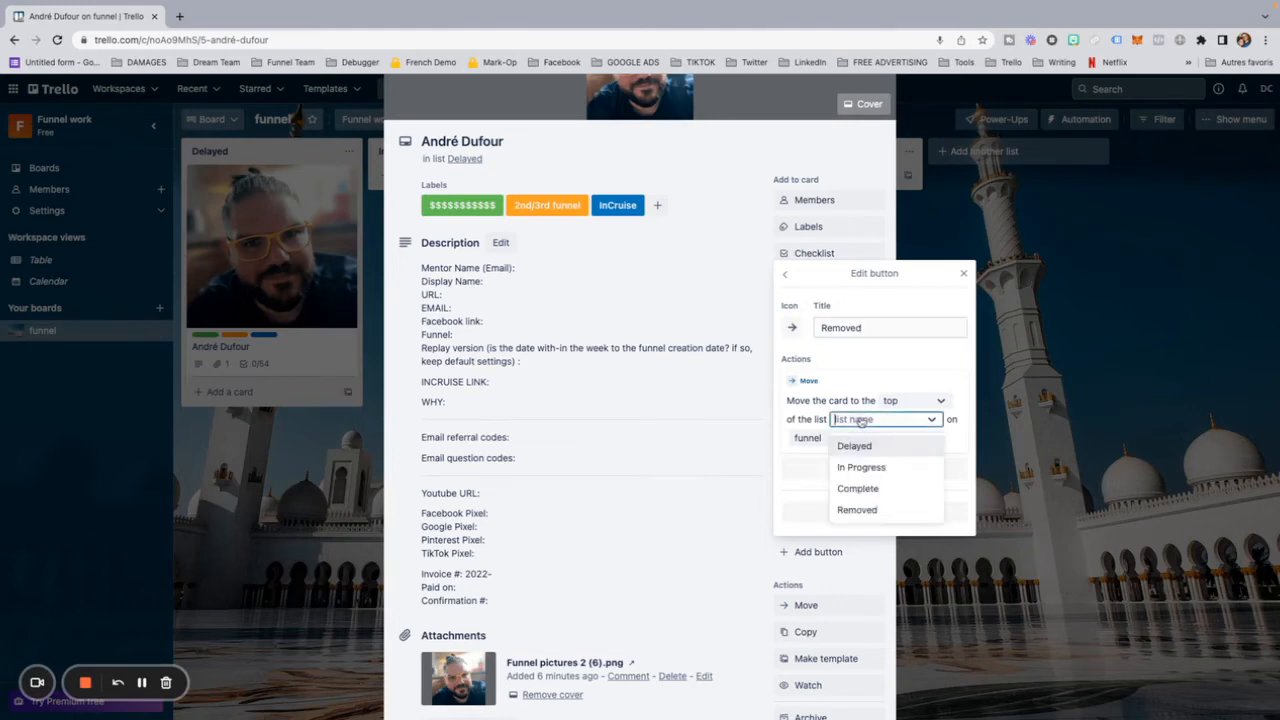
pyautogui.click(871, 510)
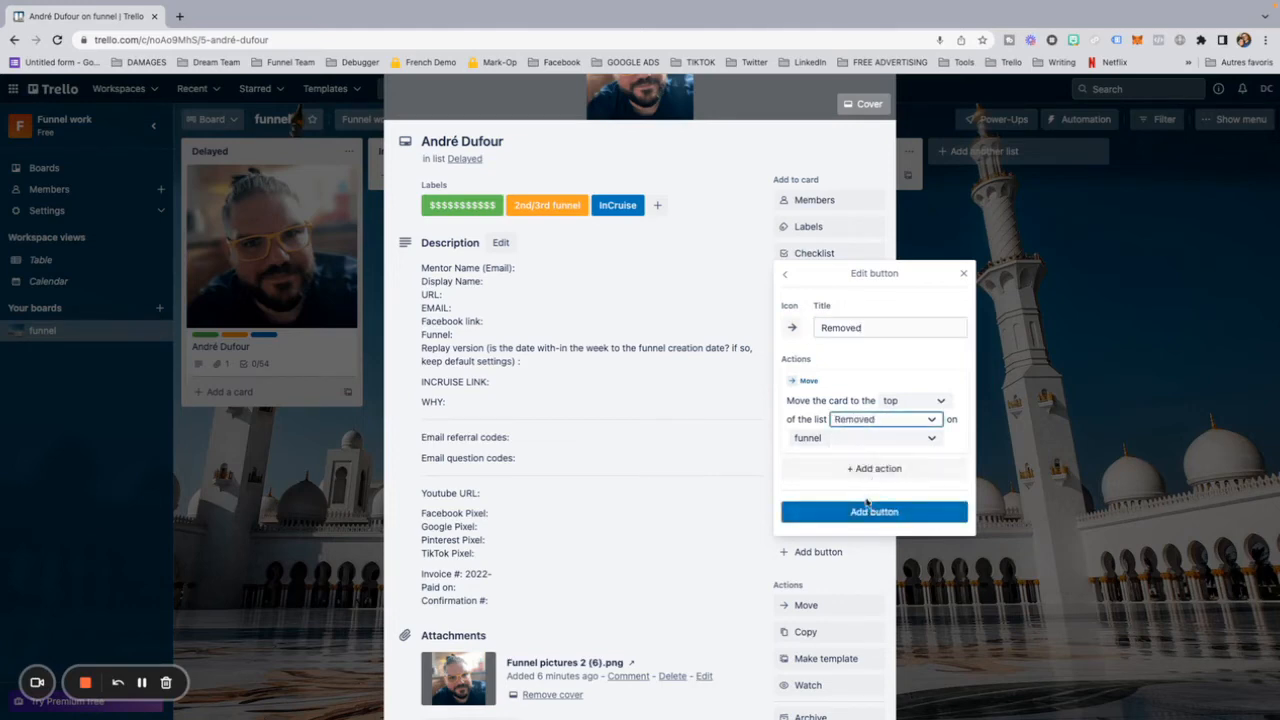
pyautogui.click(868, 512)
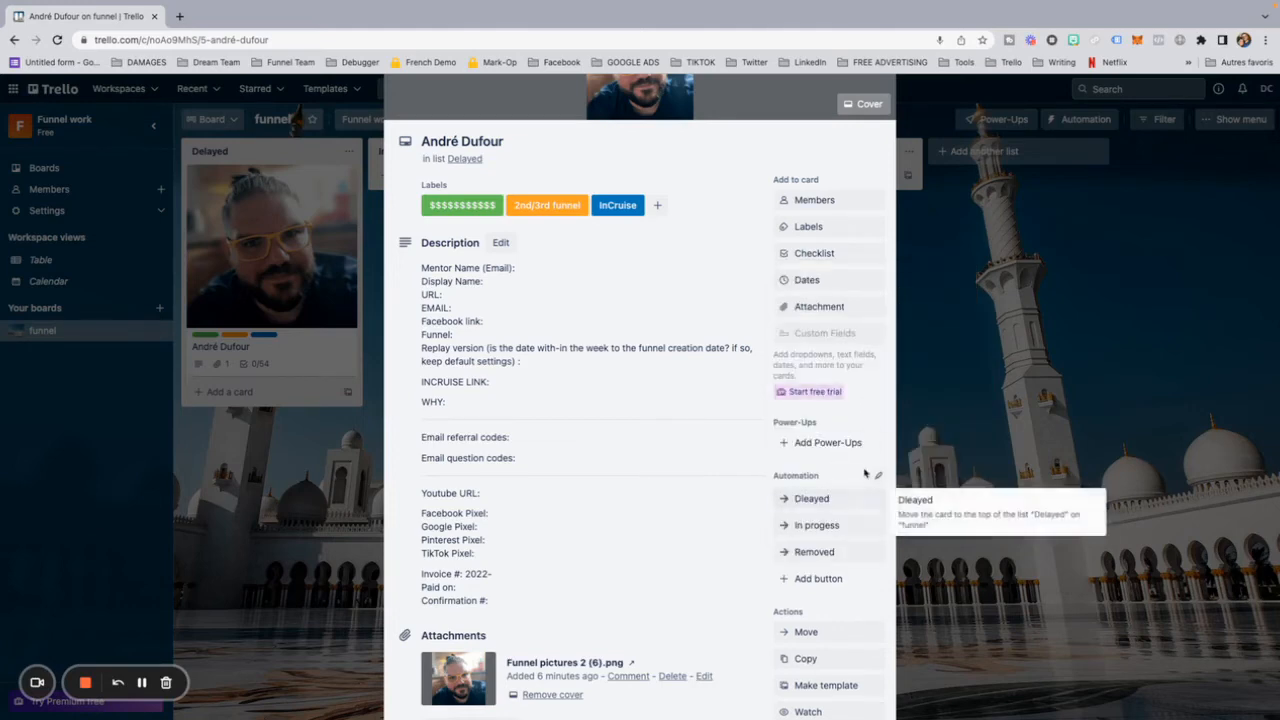
# Step: Add an automation button titled Complete that moves the card to the top of the Complete list
pyautogui.click(822, 578)
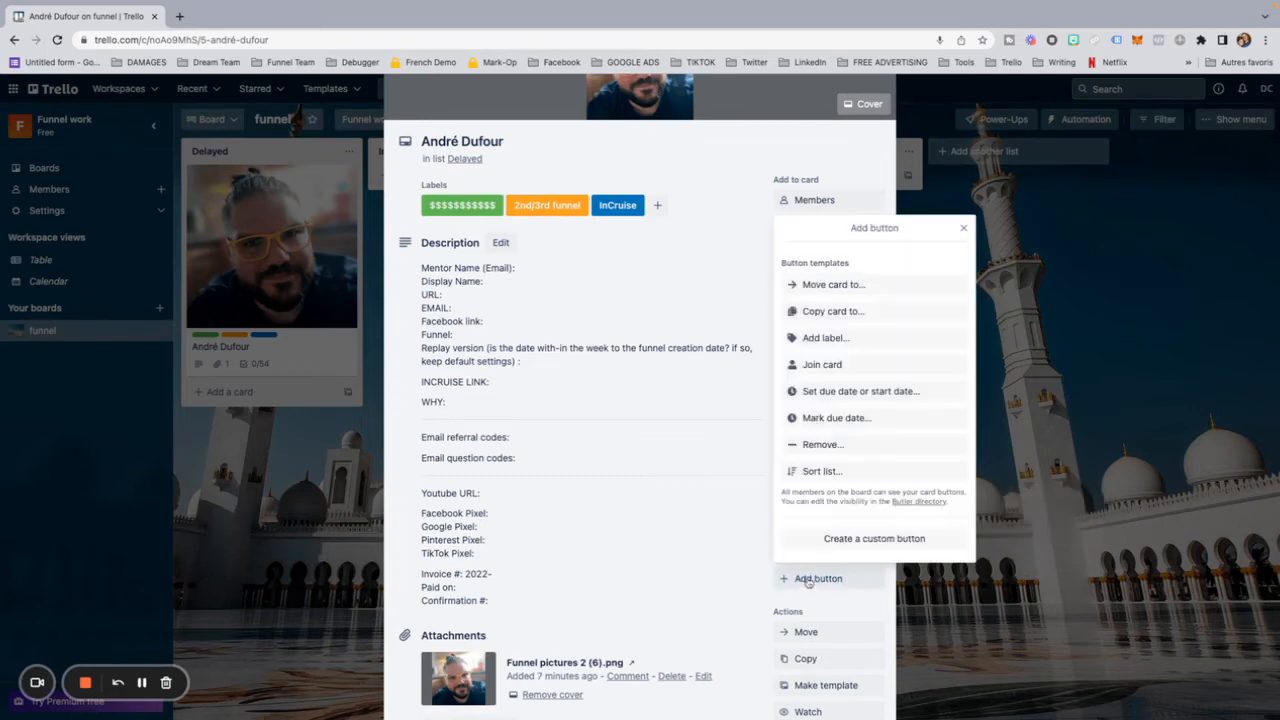
pyautogui.click(838, 287)
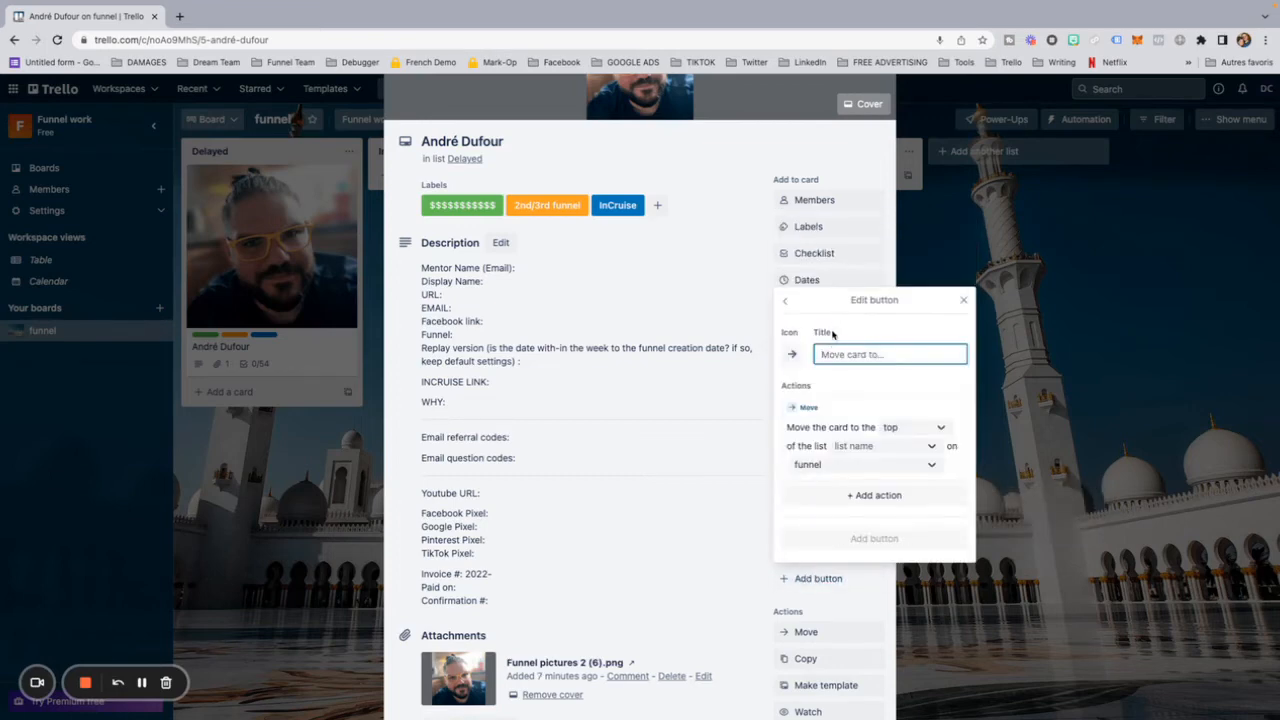
pyautogui.write('Complete')
pyautogui.click(860, 452)
pyautogui.click(858, 516)
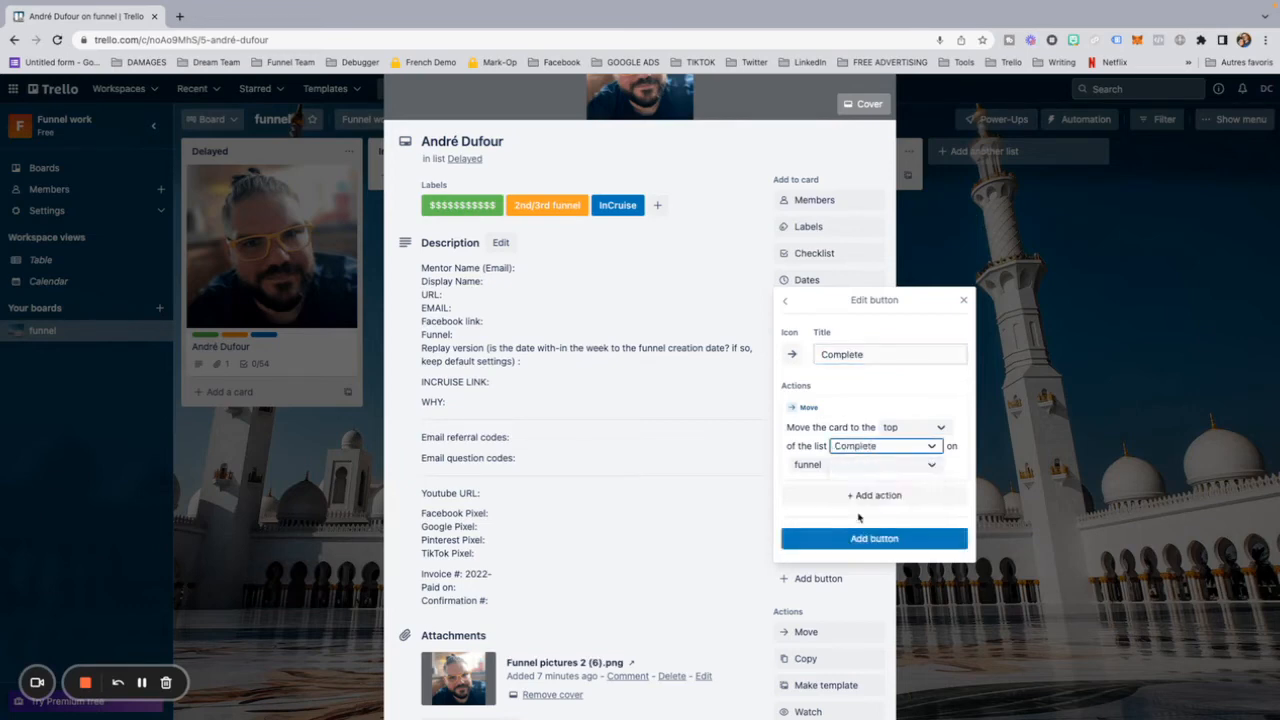
pyautogui.click(862, 540)
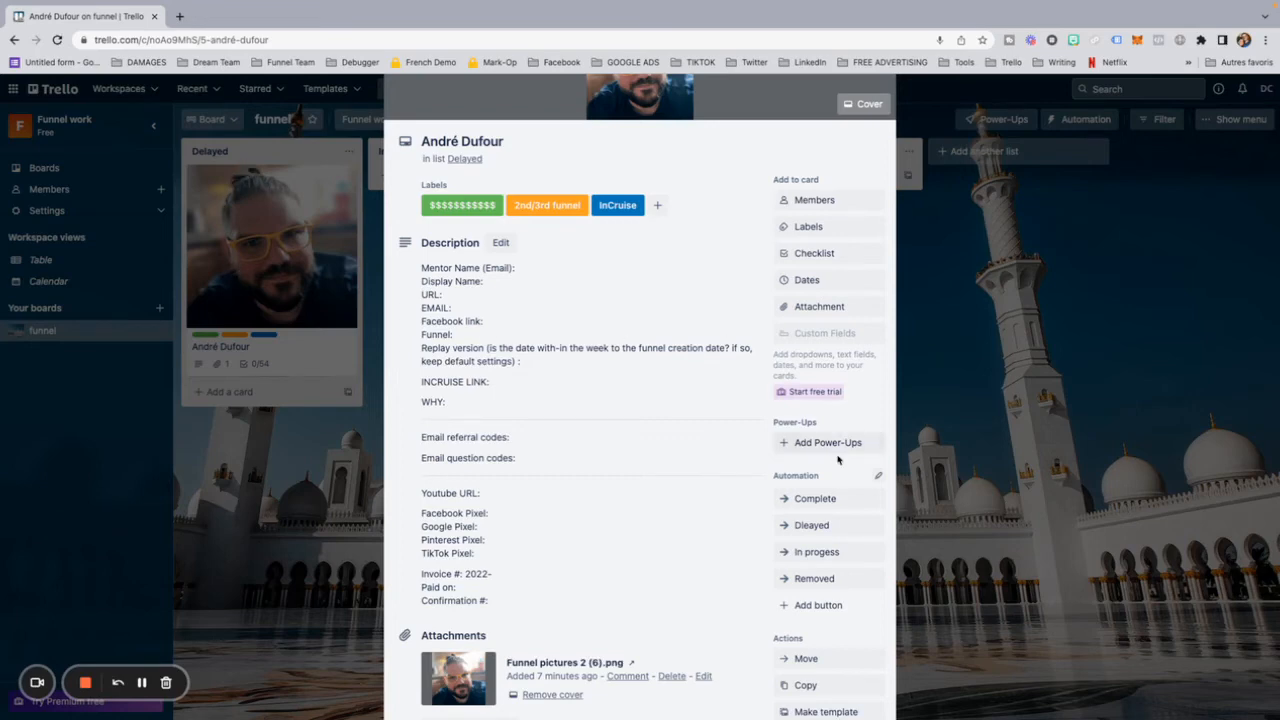
# Step: Test the Complete and In progess automation buttons on the client card, closing the card after each to check its list
pyautogui.click(816, 499)
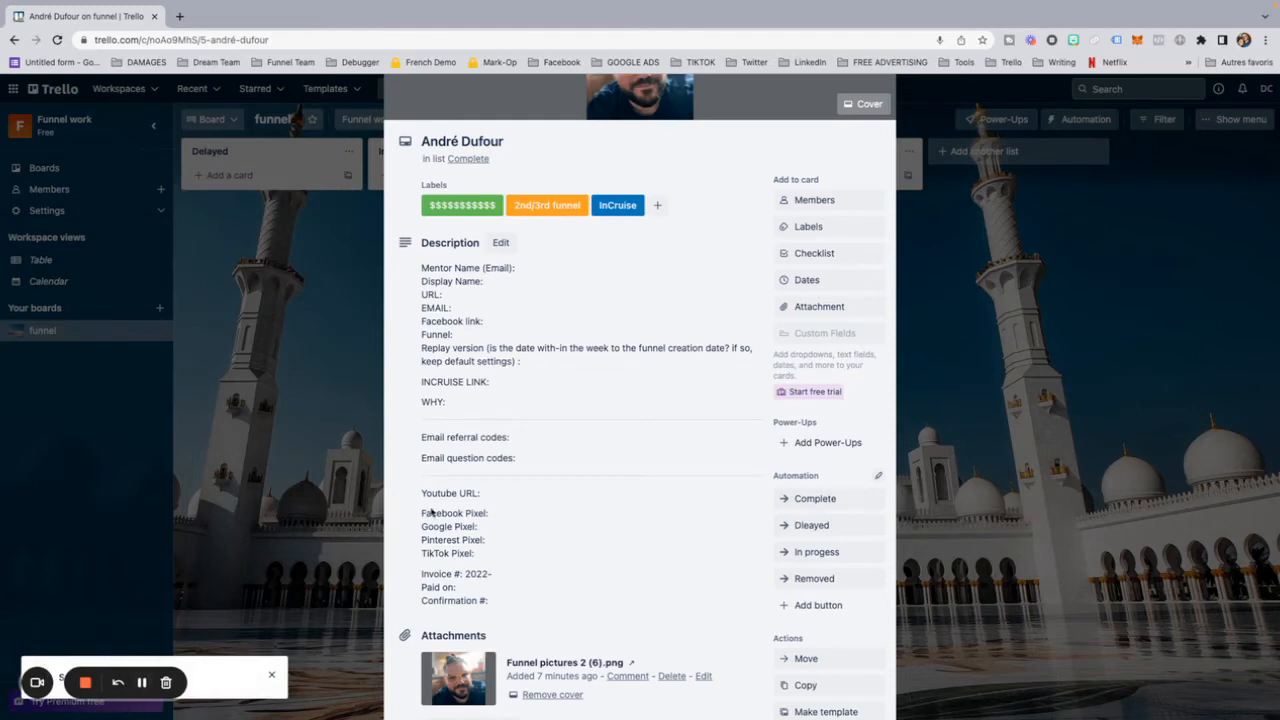
pyautogui.click(255, 274)
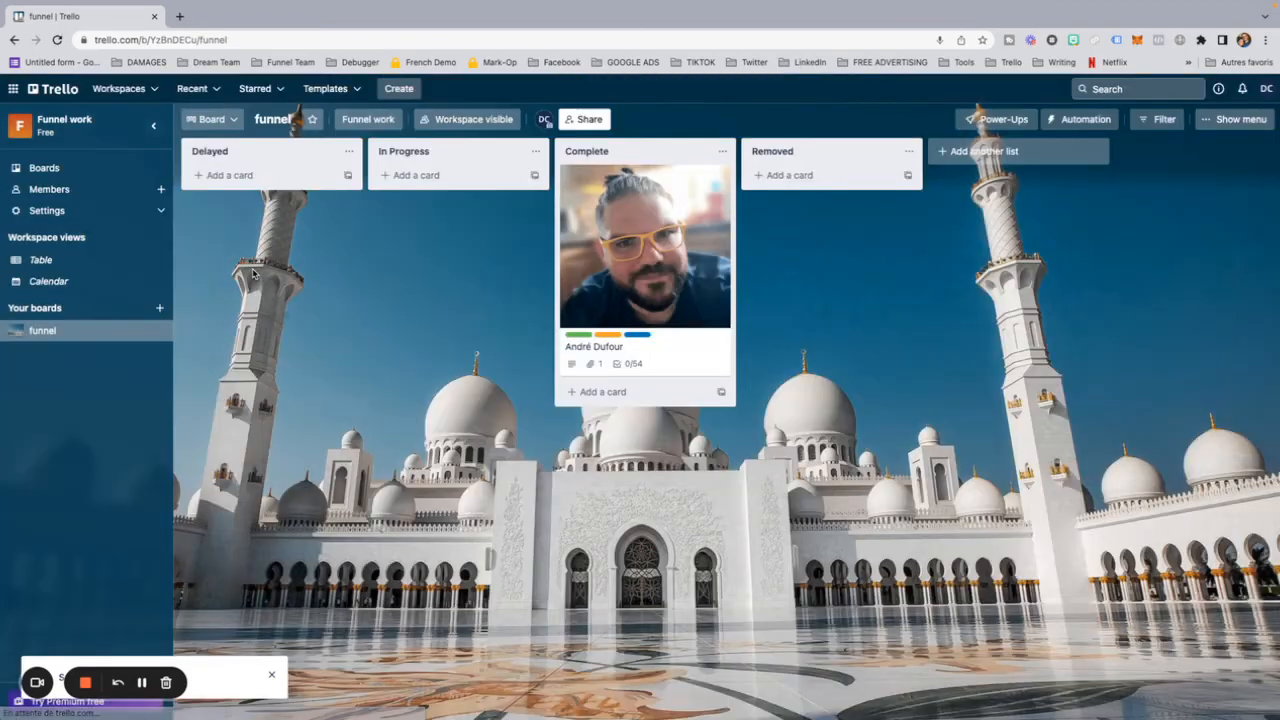
pyautogui.click(645, 255)
pyautogui.scroll(-1, 739, 502)
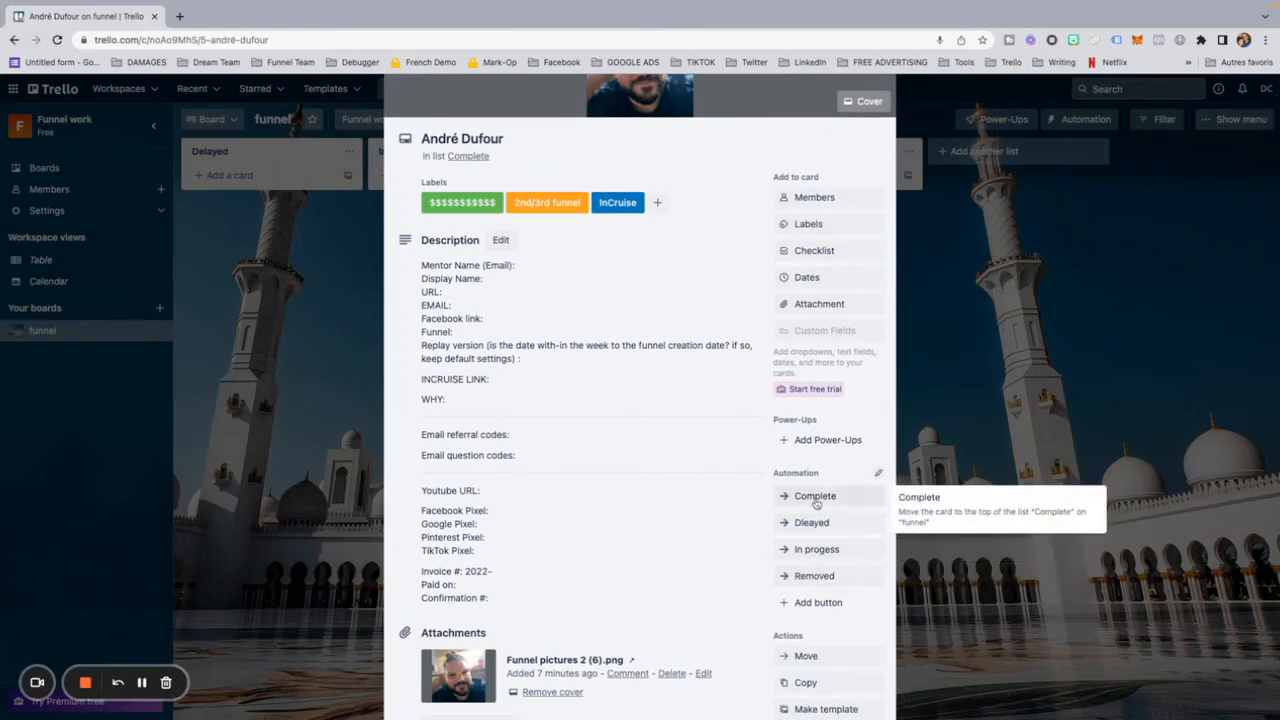
pyautogui.click(816, 550)
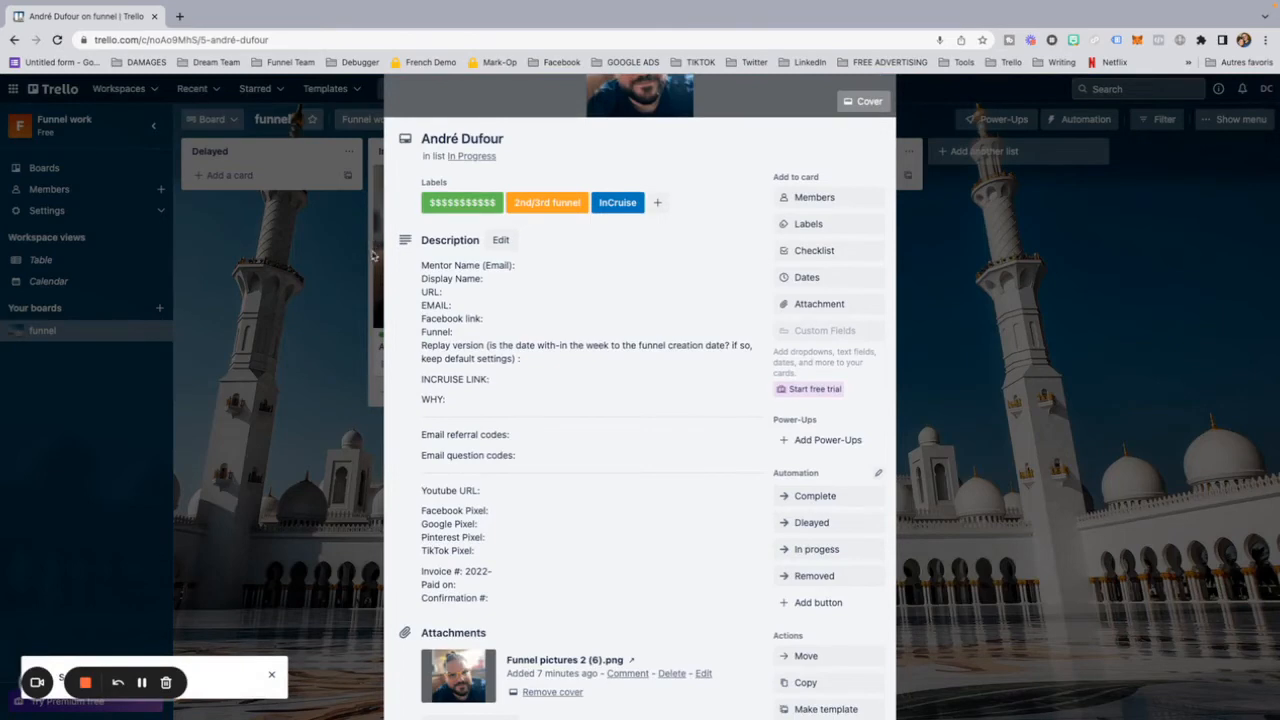
pyautogui.click(325, 268)
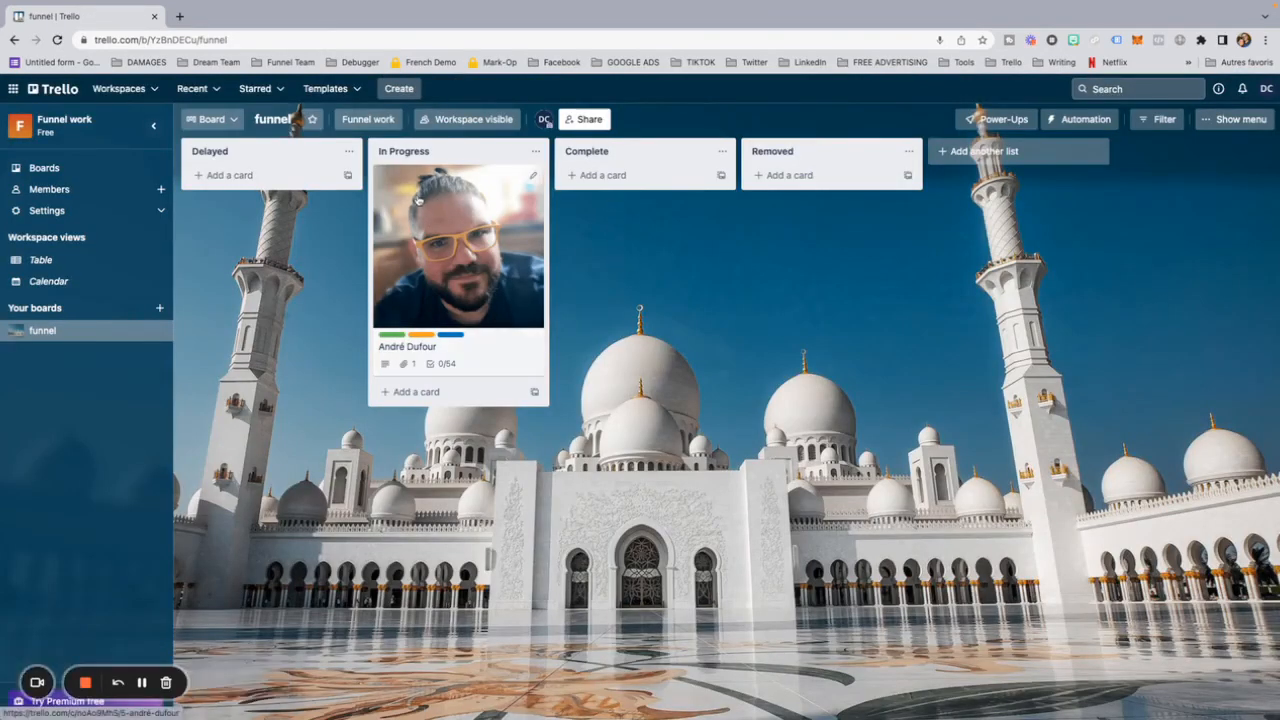
# Step: Move the client card to the Complete list on the board, and review its description and checklists
pyautogui.moveTo(418, 200); pyautogui.dragTo(631, 247)
pyautogui.click(631, 247)
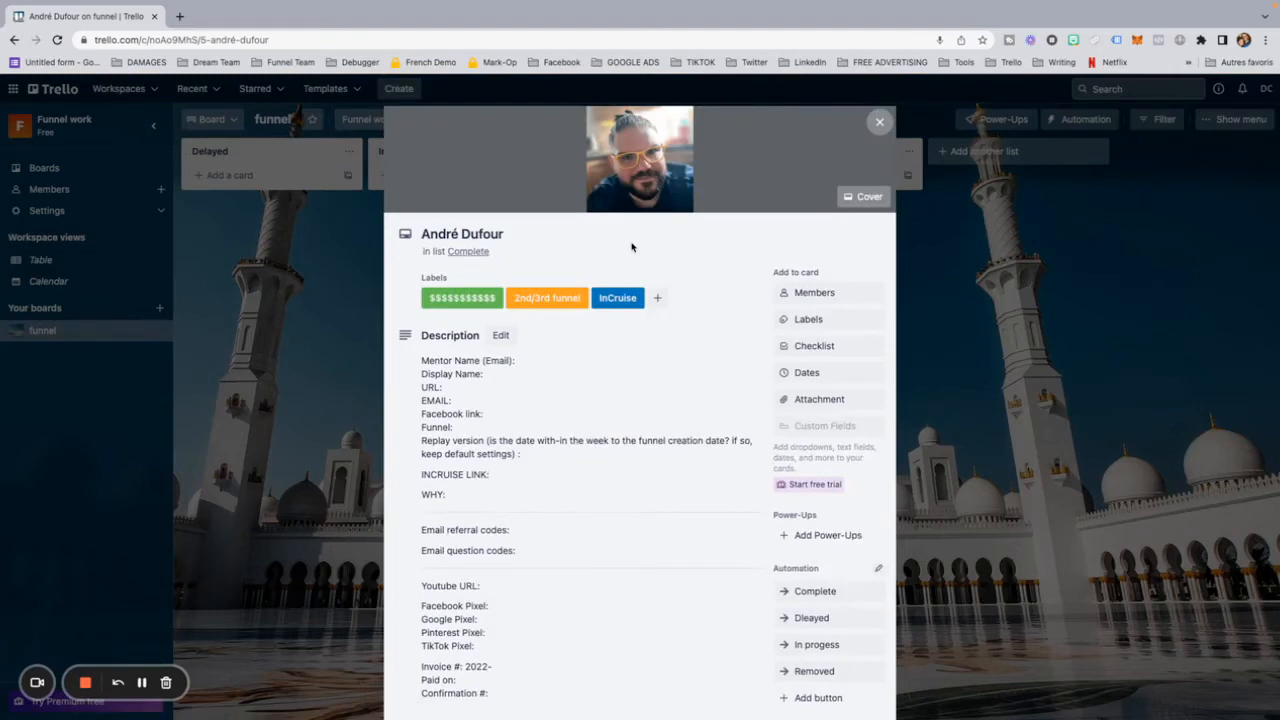
pyautogui.scroll(-10, 633, 360)
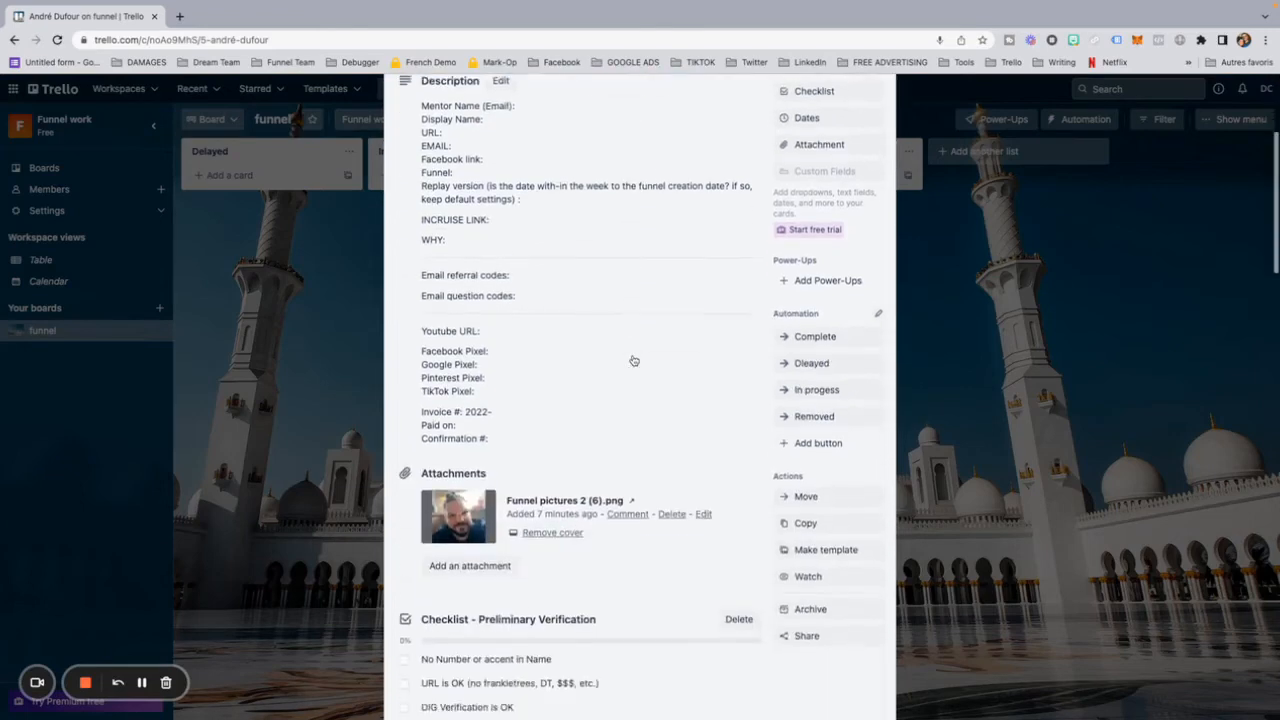
pyautogui.scroll(-10, 633, 360)
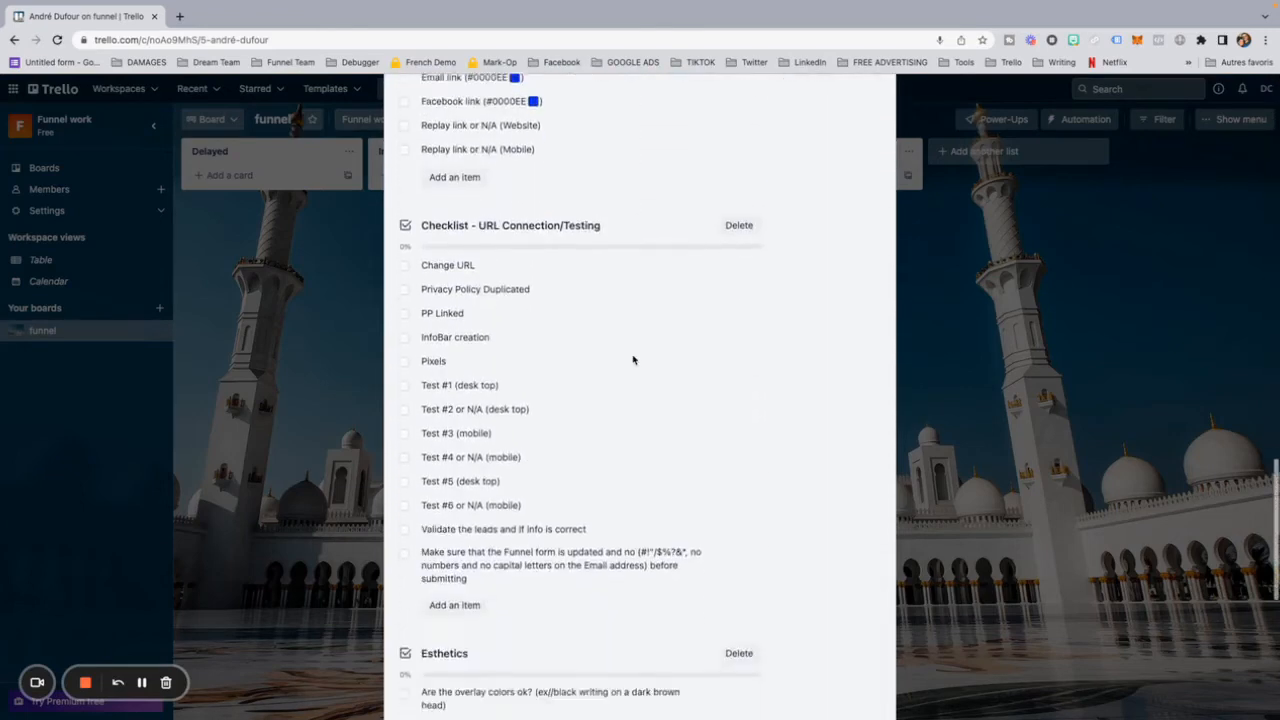
pyautogui.scroll(10, 633, 360)
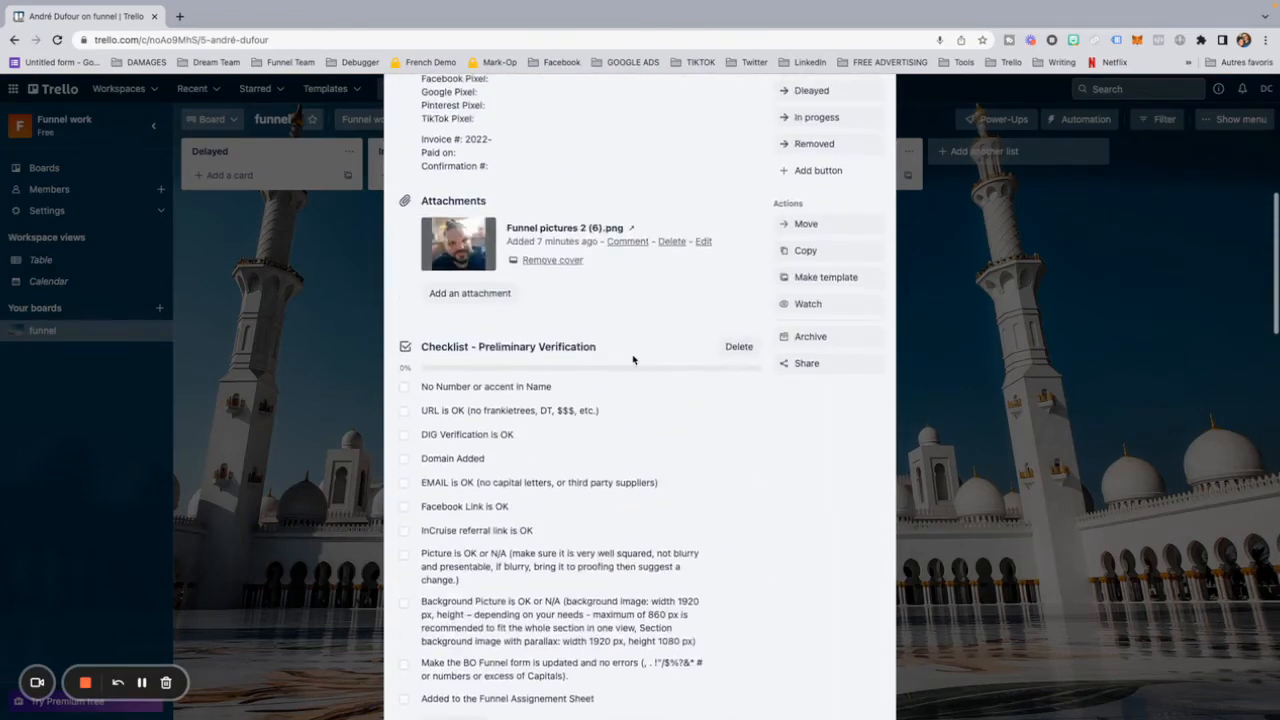
pyautogui.scroll(-5, 633, 360)
pyautogui.scroll(15, 633, 360)
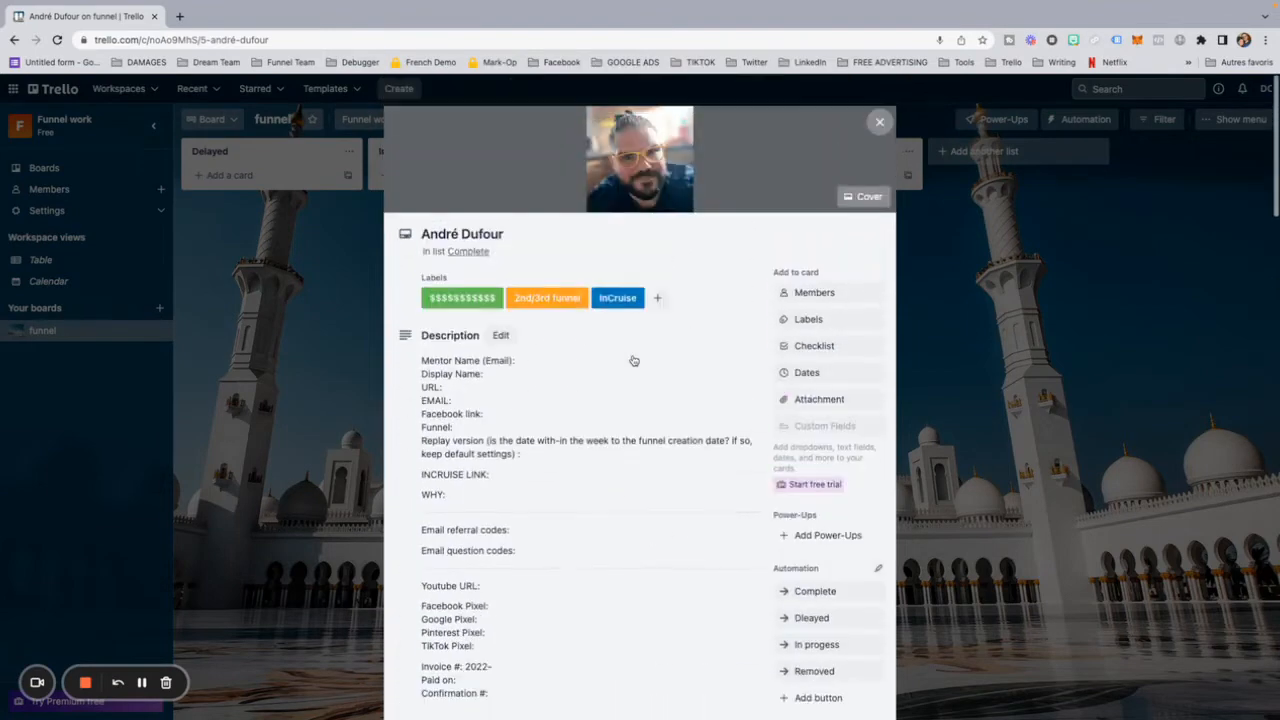
pyautogui.click(879, 123)
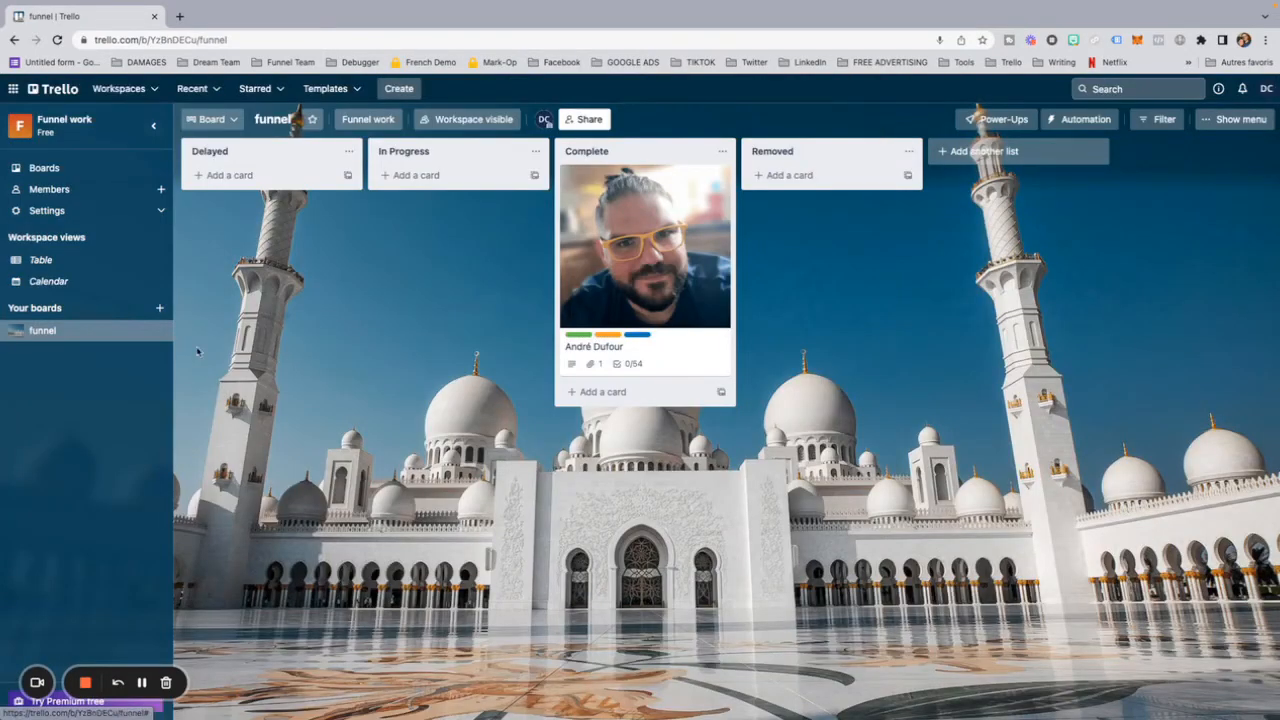
# Step: From the Delayed list's card templates, open the NEW FUNNEL template for editing
pyautogui.click(347, 177)
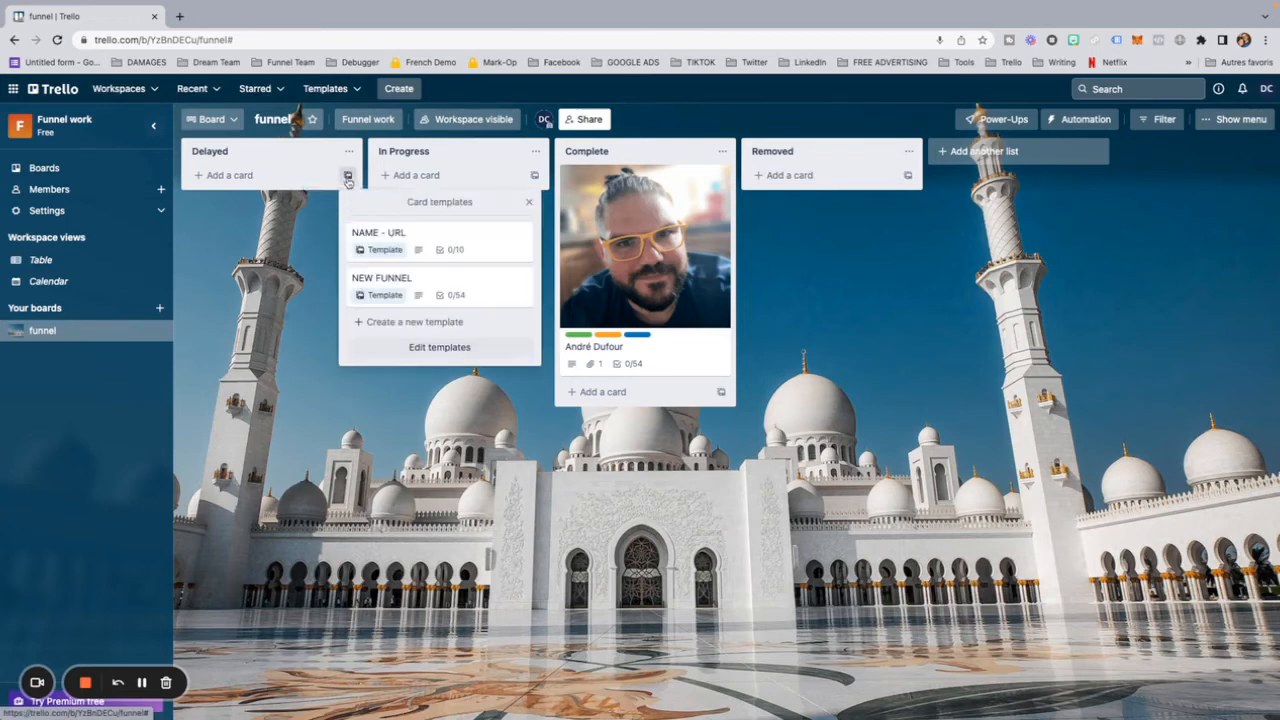
pyautogui.click(437, 347)
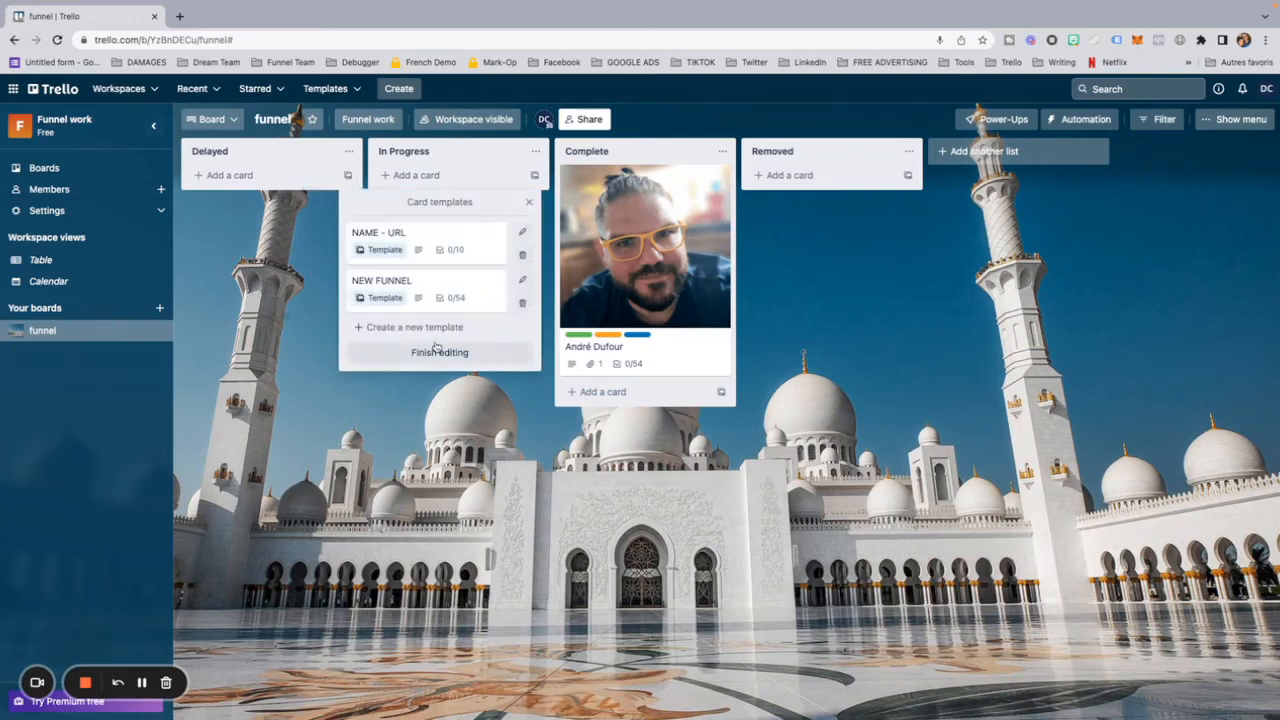
pyautogui.click(523, 284)
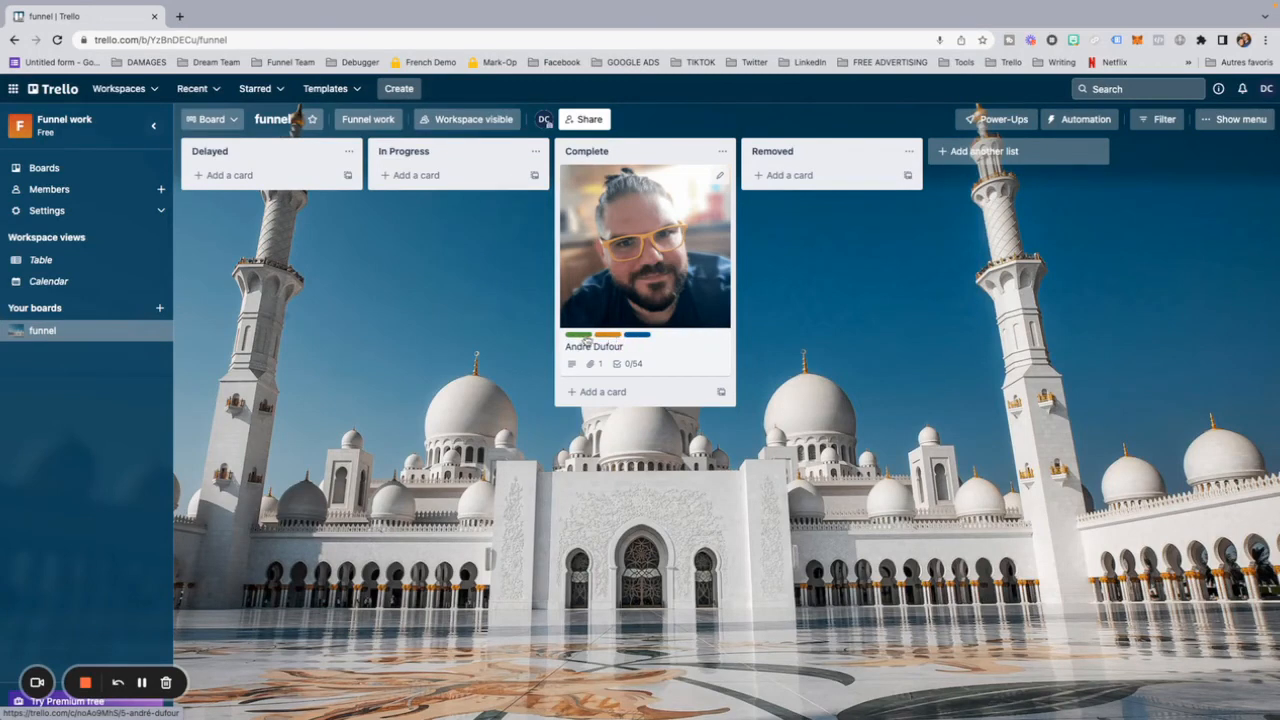
# Step: Toggle the client card's labels on the board so that their names are shown
pyautogui.click(635, 338)
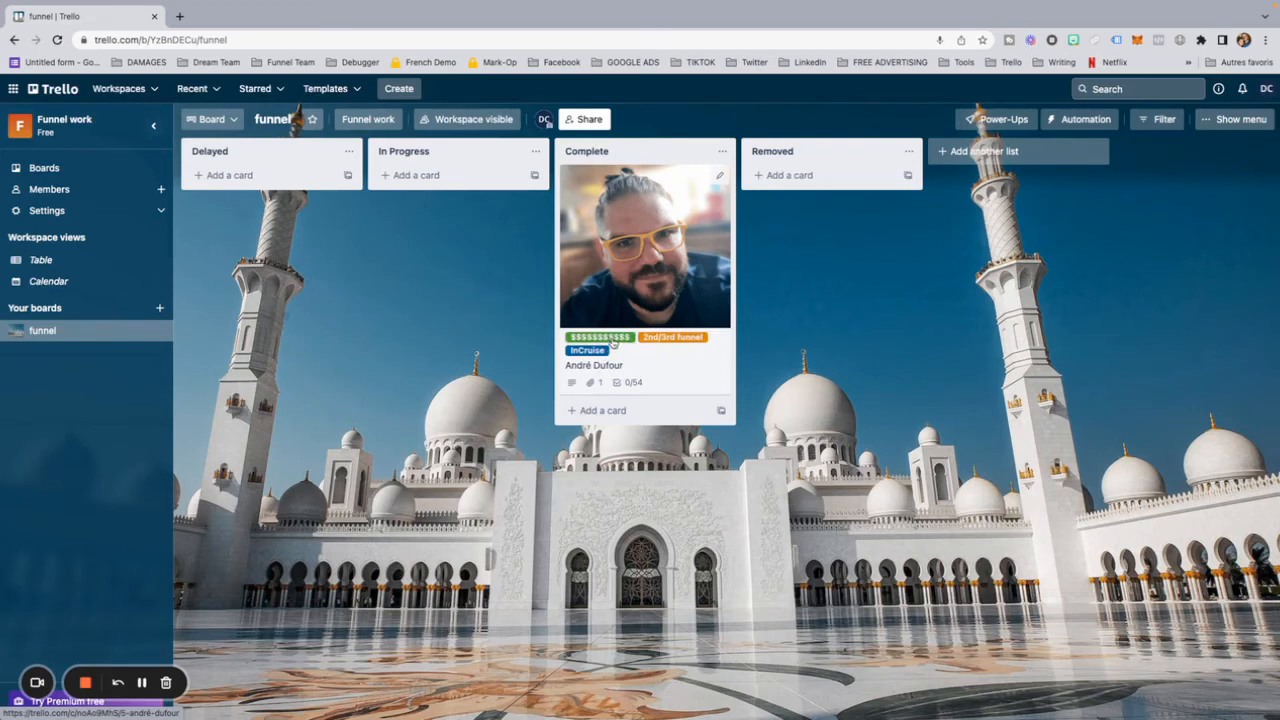
pyautogui.click(613, 341)
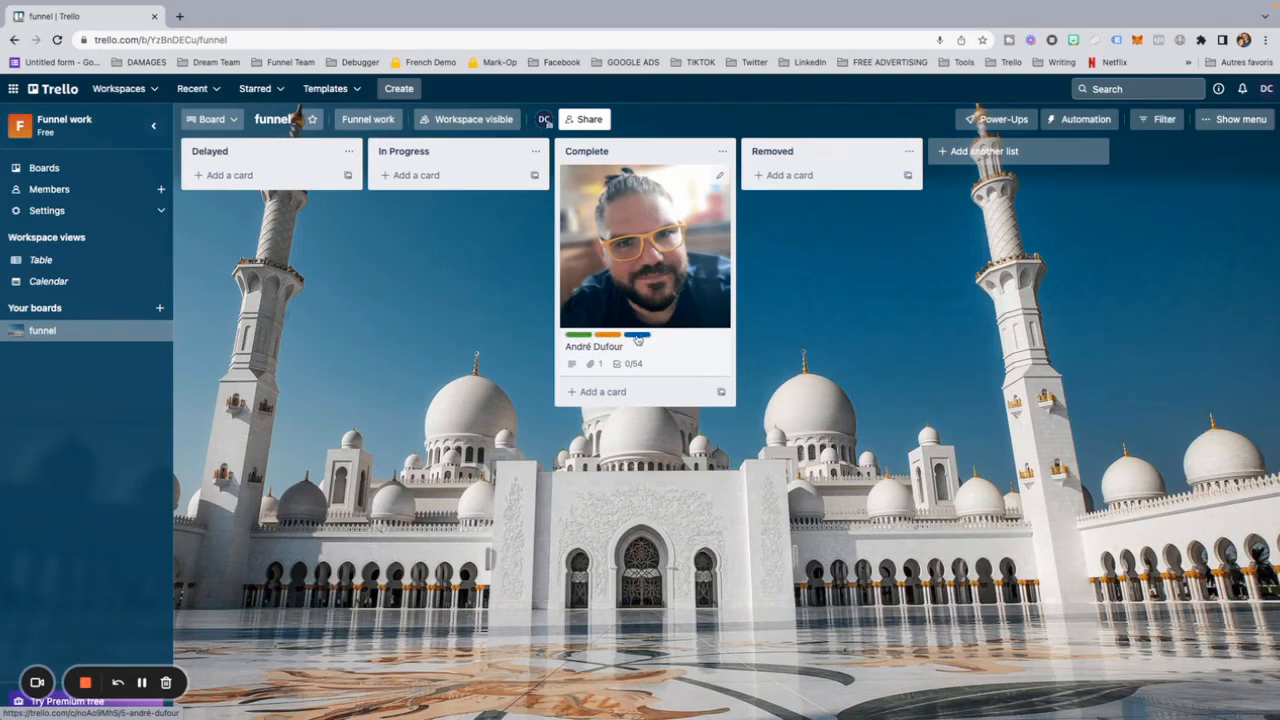
pyautogui.click(627, 341)
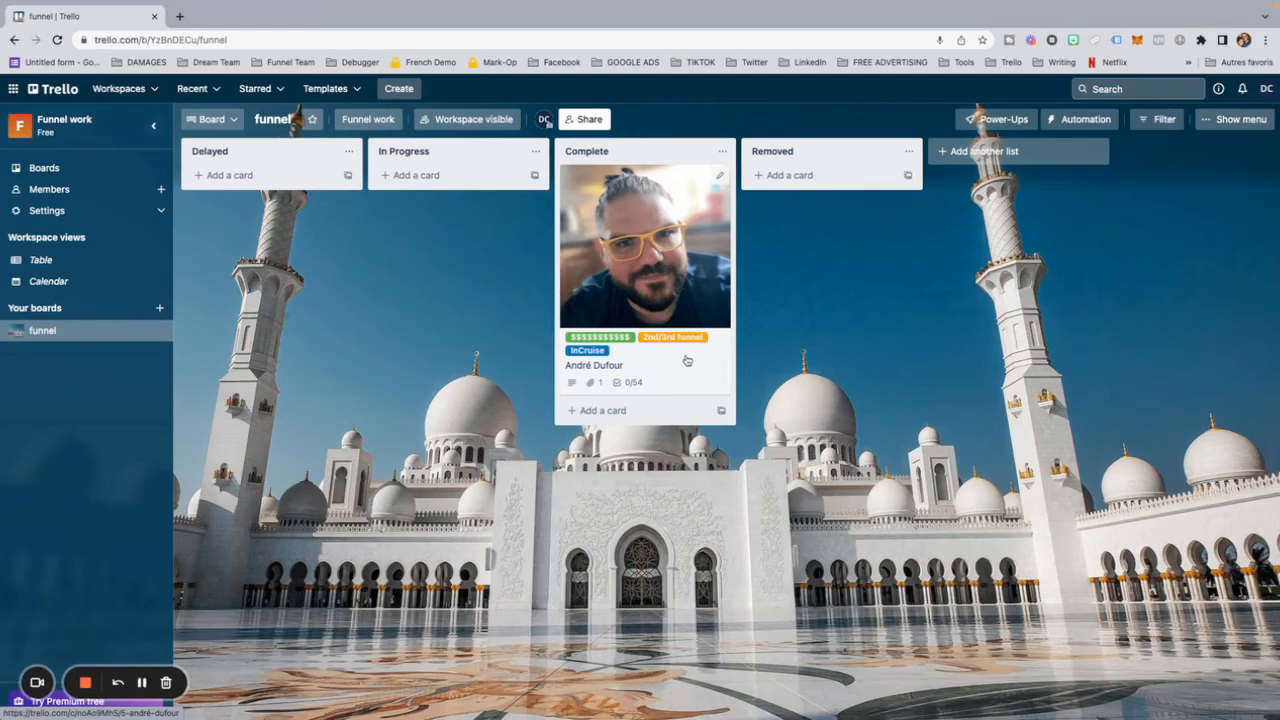
# Step: Set the client card's due date to 09/08/2022 at 12:00 PM with a reminder 15 minutes before, and save it
pyautogui.click(646, 248)
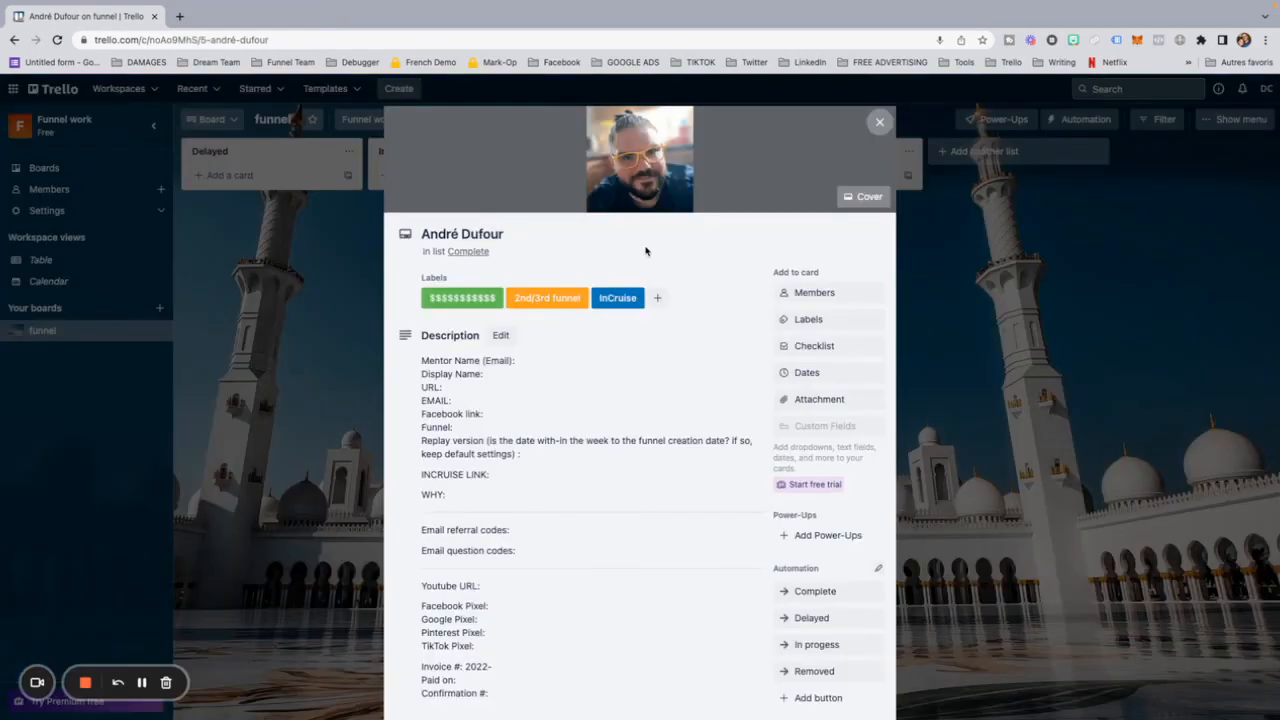
pyautogui.click(806, 373)
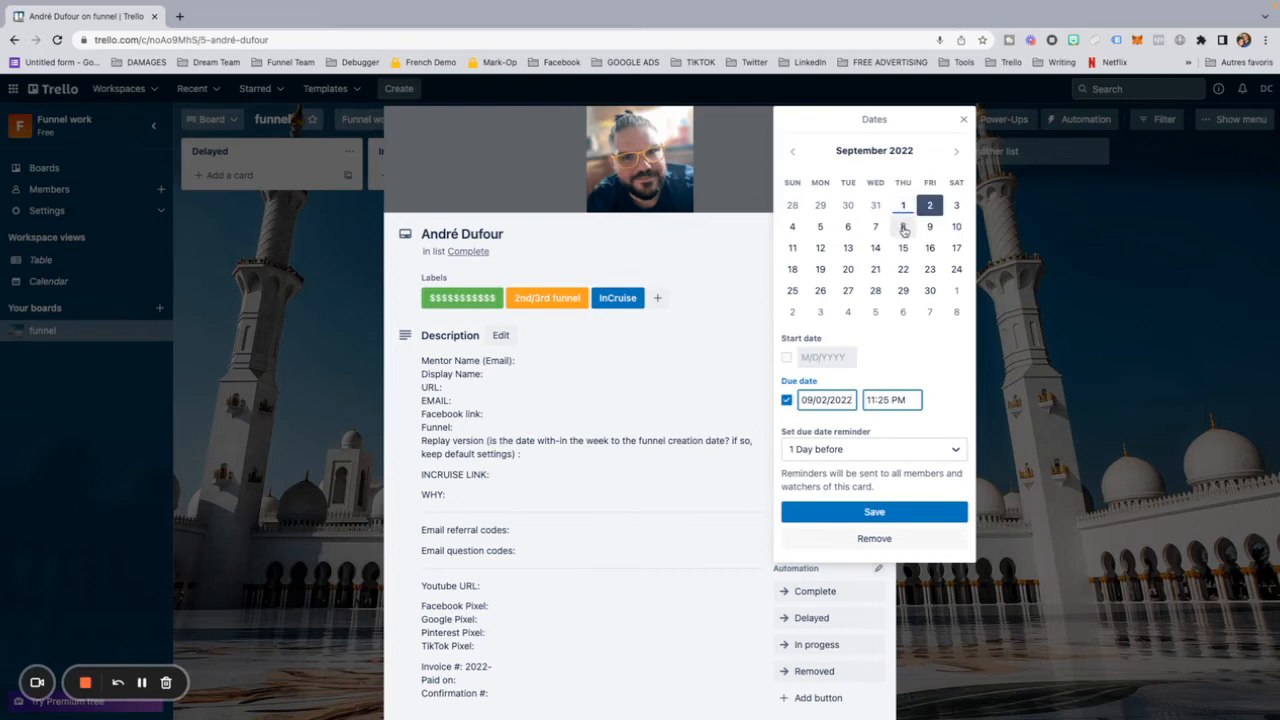
pyautogui.click(903, 227)
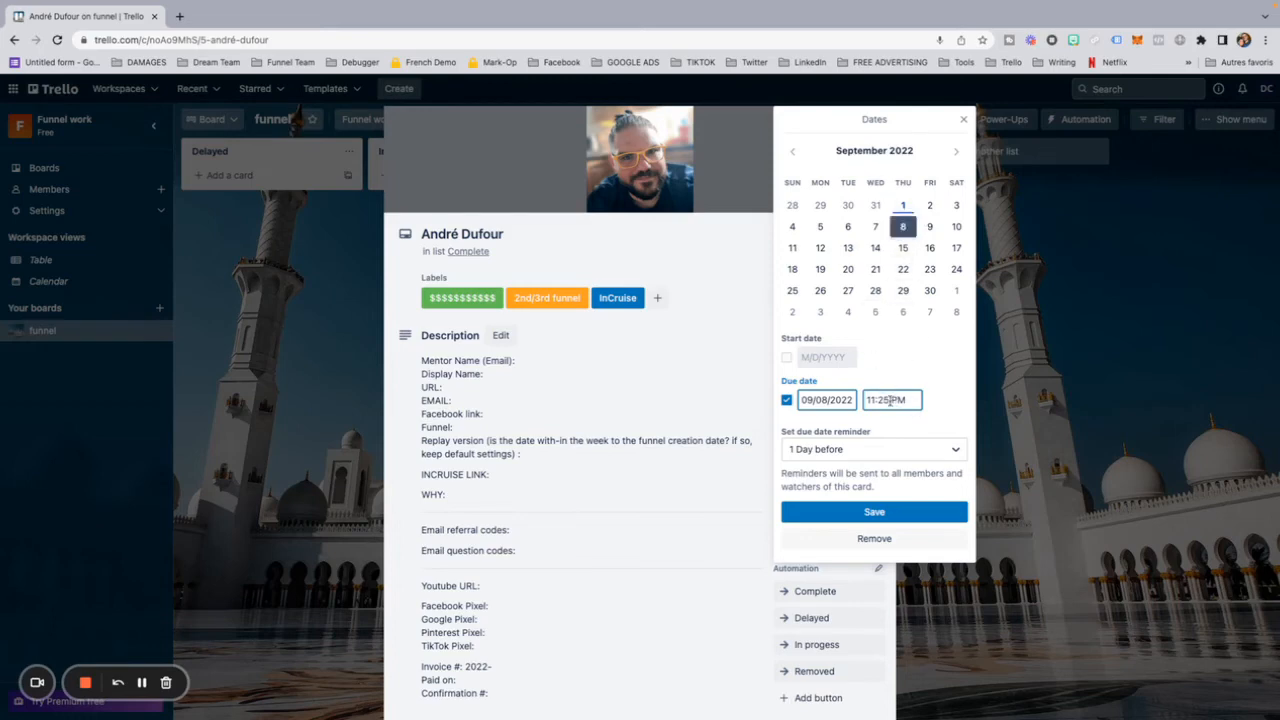
pyautogui.moveTo(889, 400); pyautogui.dragTo(856, 400)
pyautogui.write('1200')
pyautogui.click(956, 452)
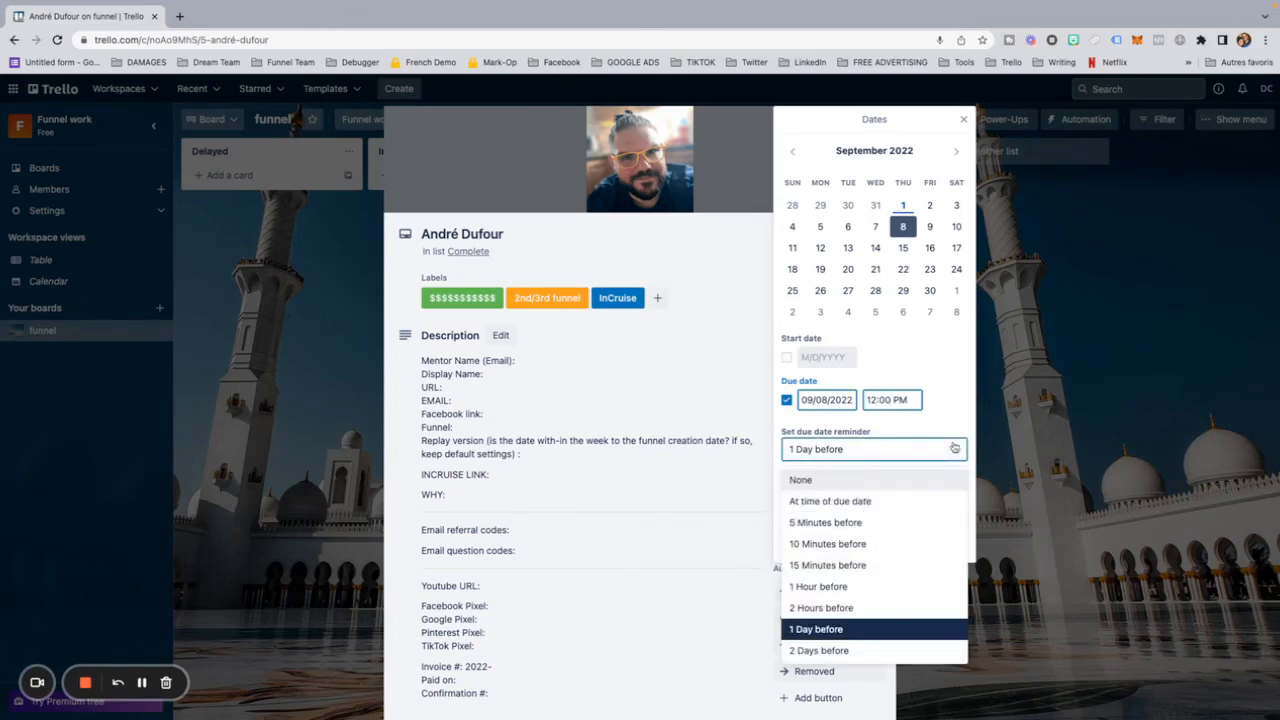
pyautogui.click(820, 565)
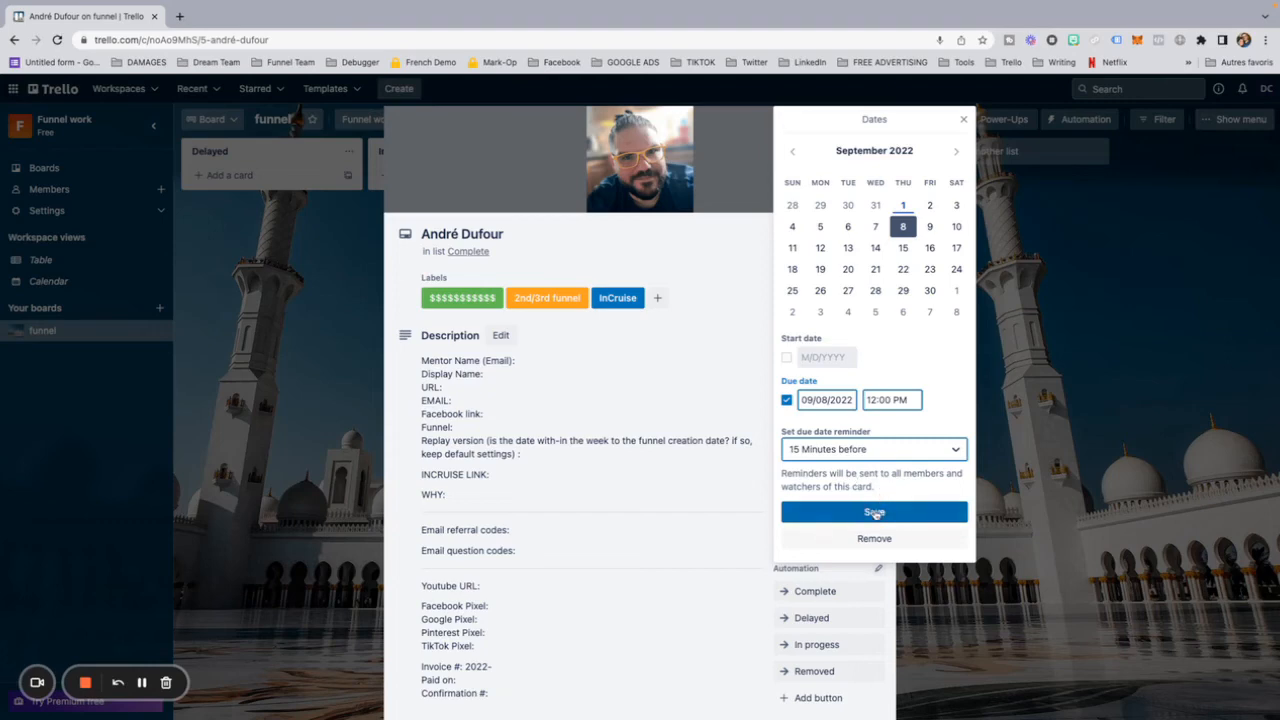
pyautogui.click(874, 513)
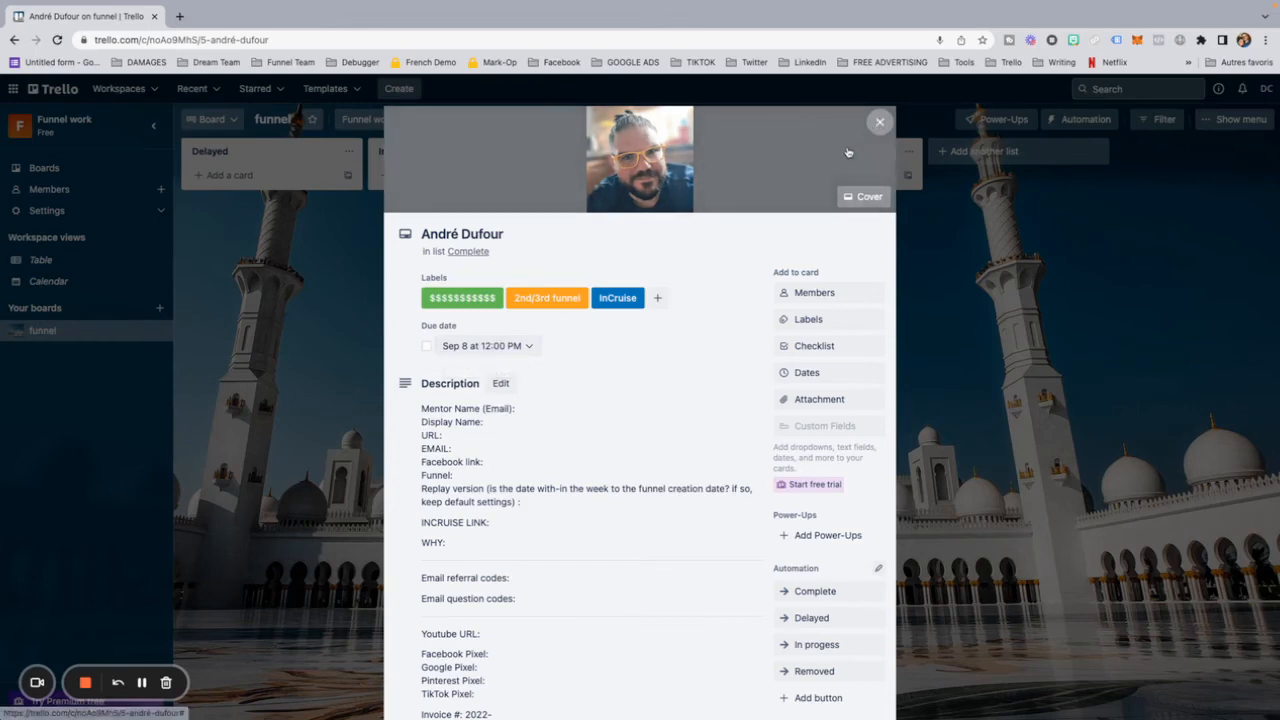
# Step: Try marking the client card's due date as complete, clear the mark again and close the card
pyautogui.click(426, 346)
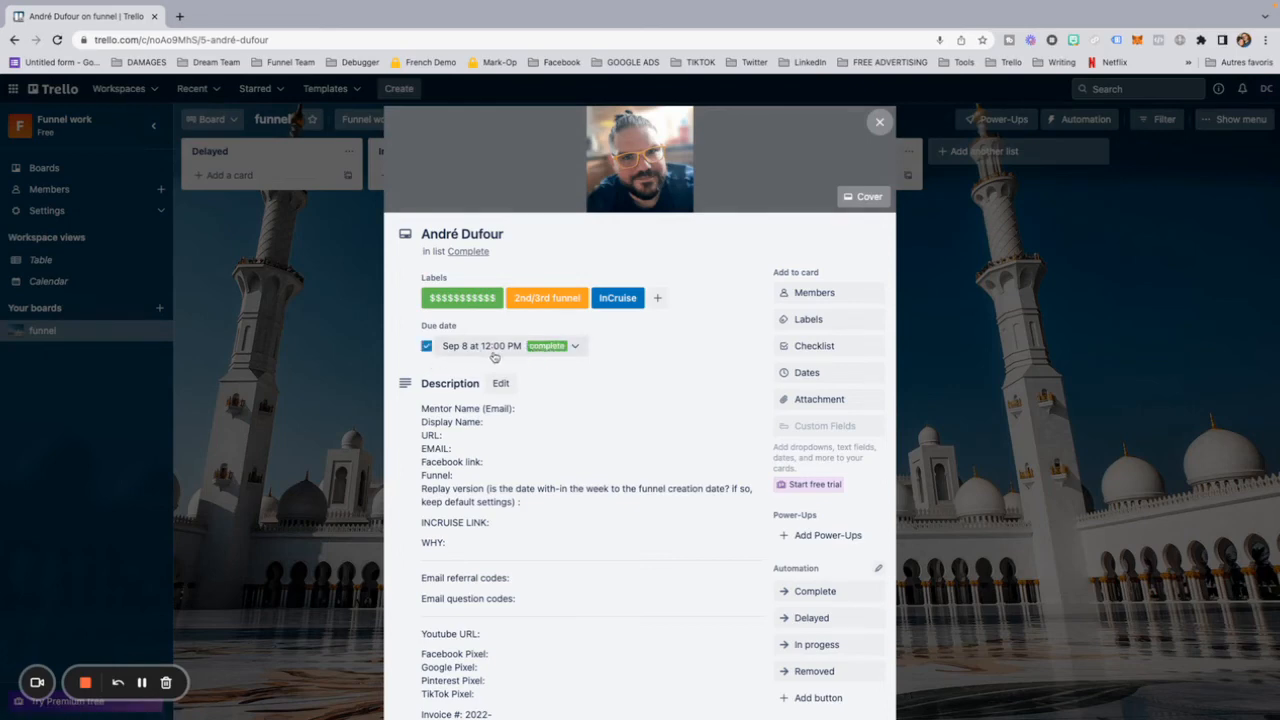
pyautogui.click(427, 346)
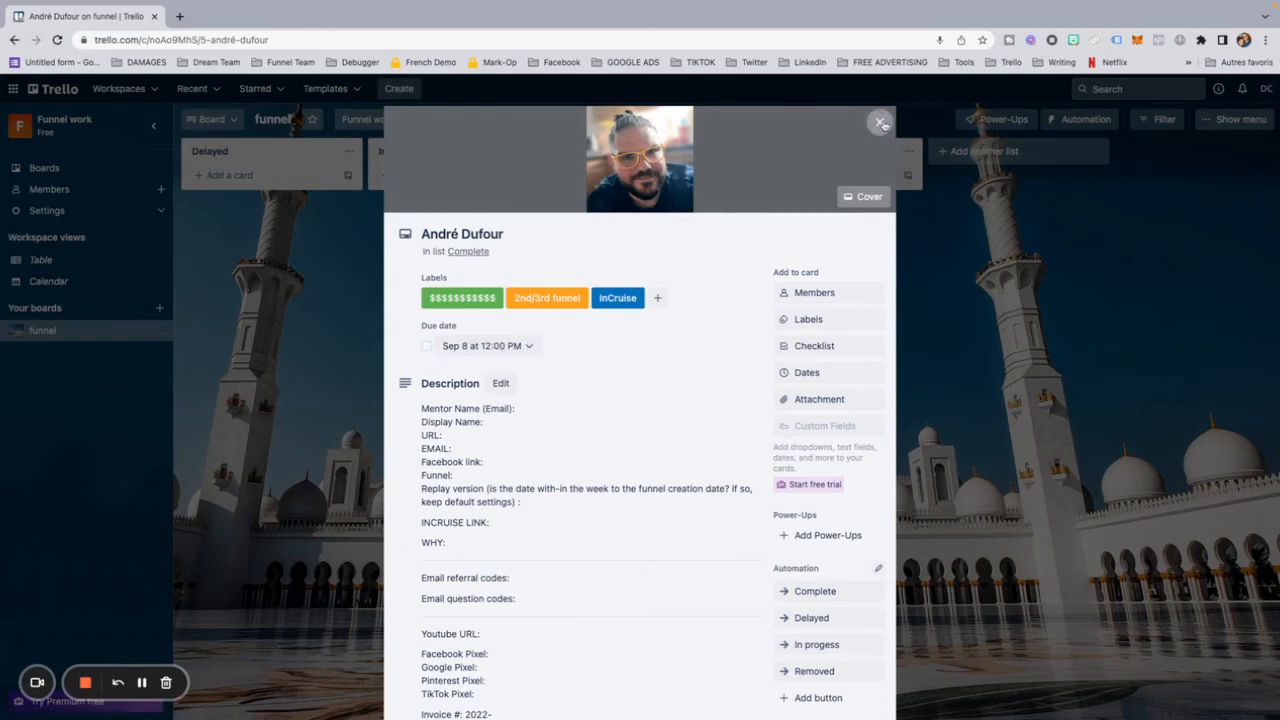
pyautogui.click(879, 122)
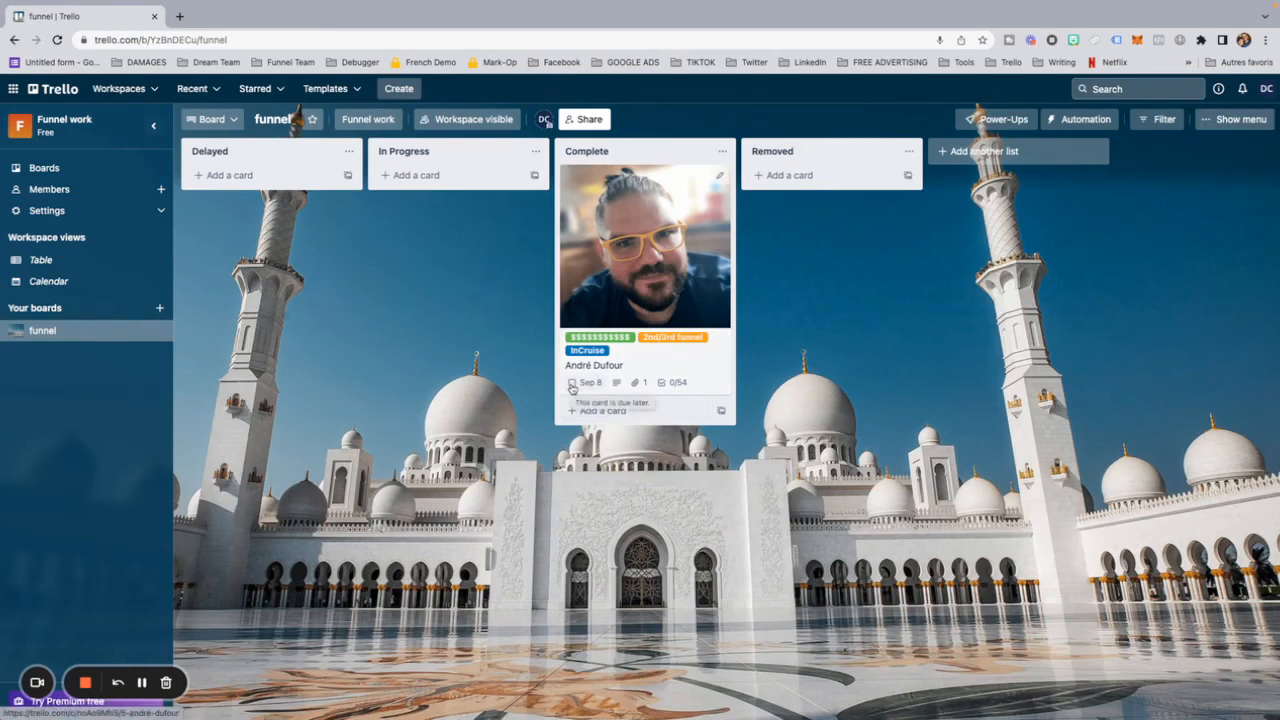
# Step: Toggle the due date's completion mark directly on the client card in the Complete list
pyautogui.click(573, 384)
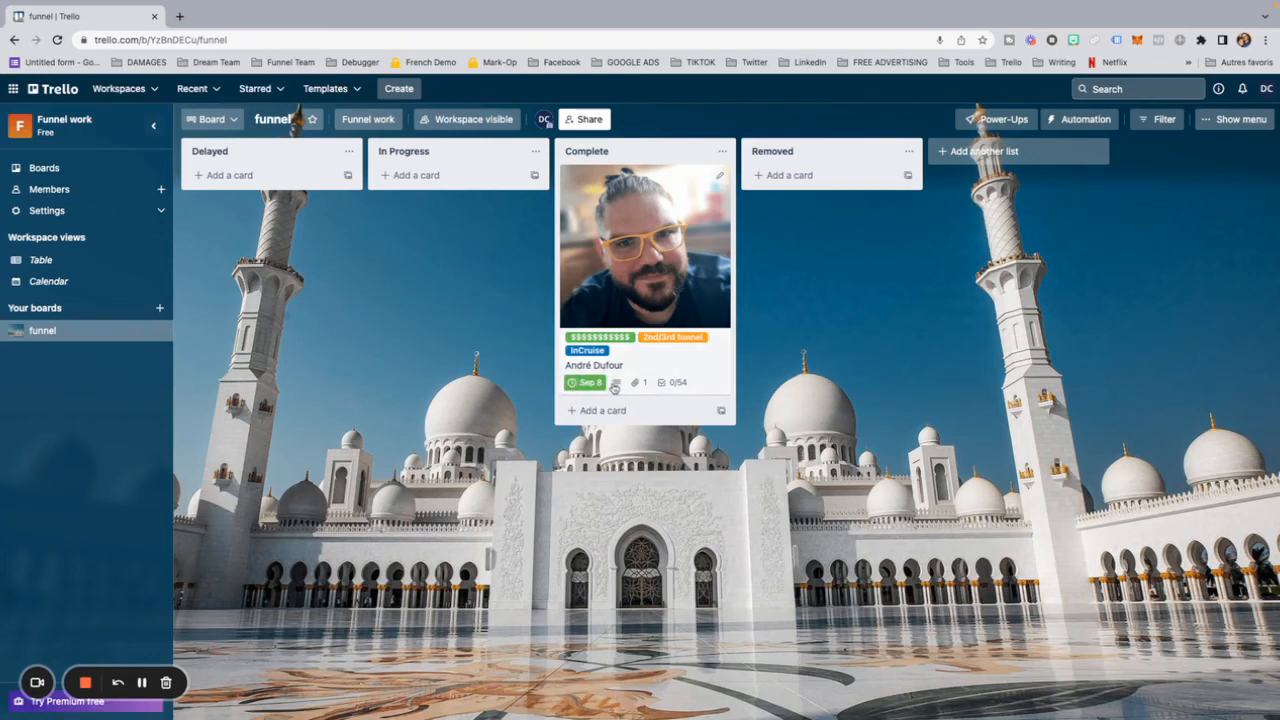
pyautogui.click(580, 383)
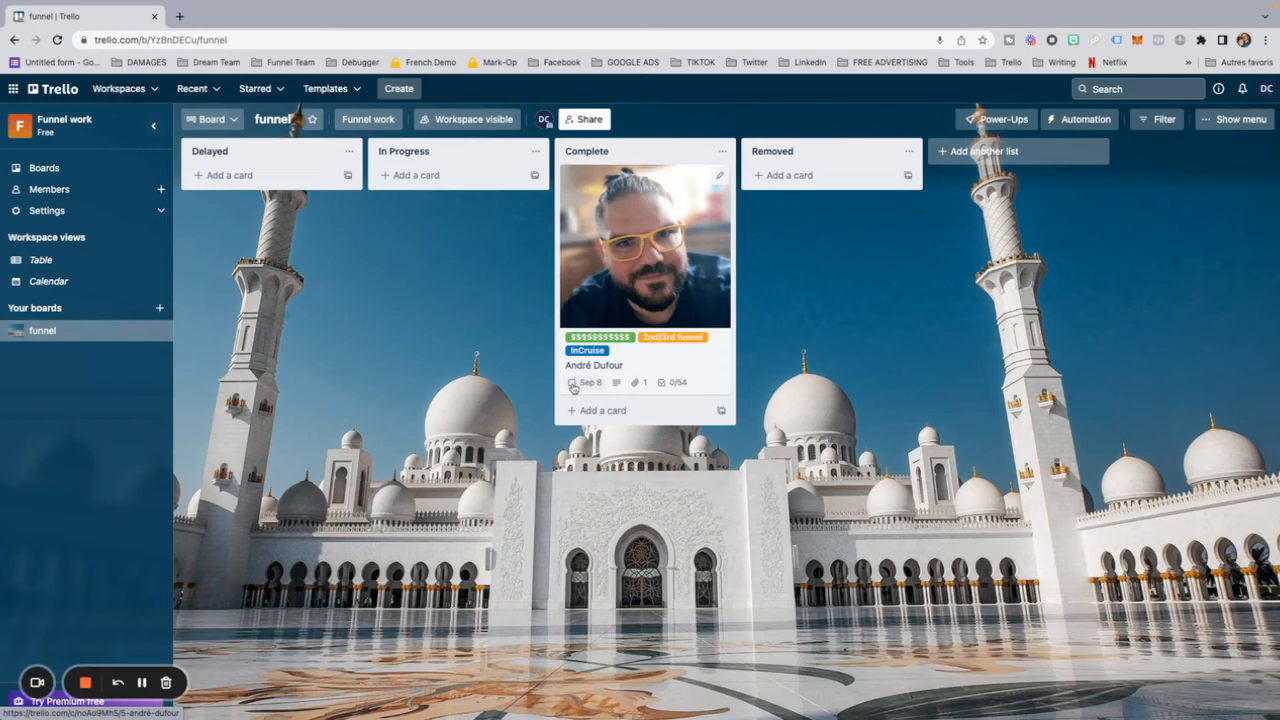
pyautogui.click(573, 384)
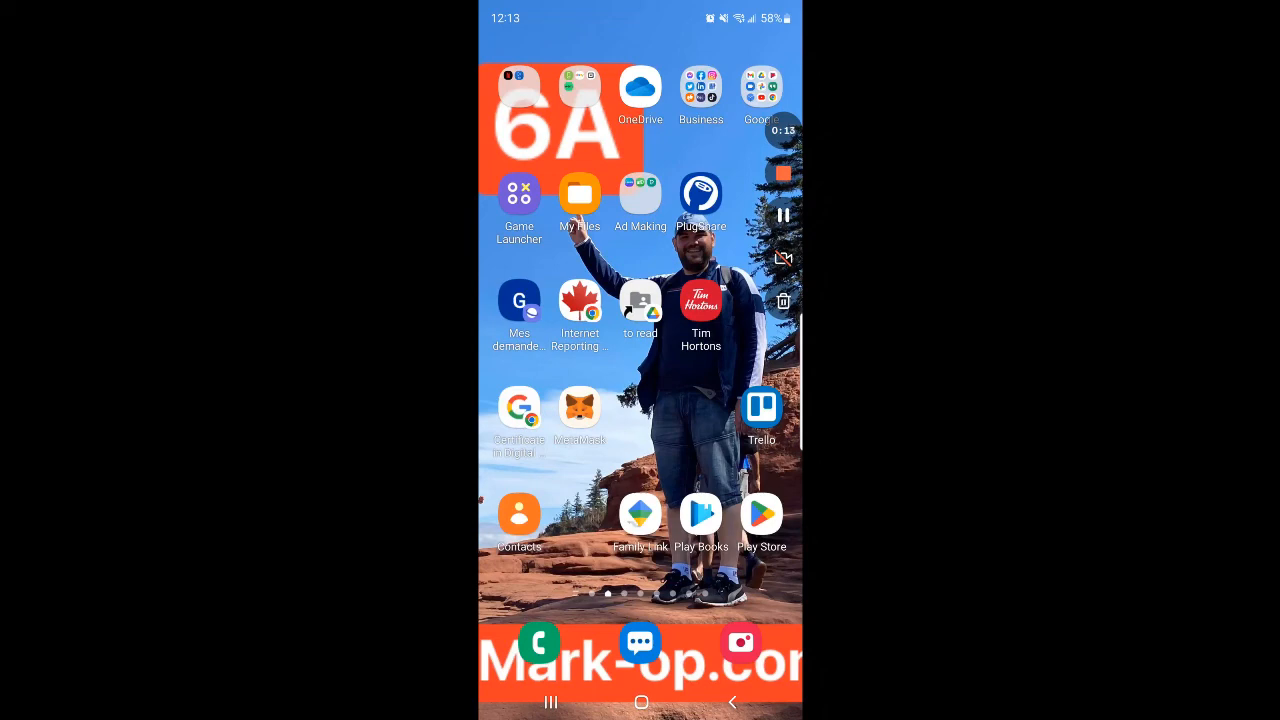
# Step: Switch to the Trello mobile app and open the Funnel building board
pyautogui.click(761, 405)
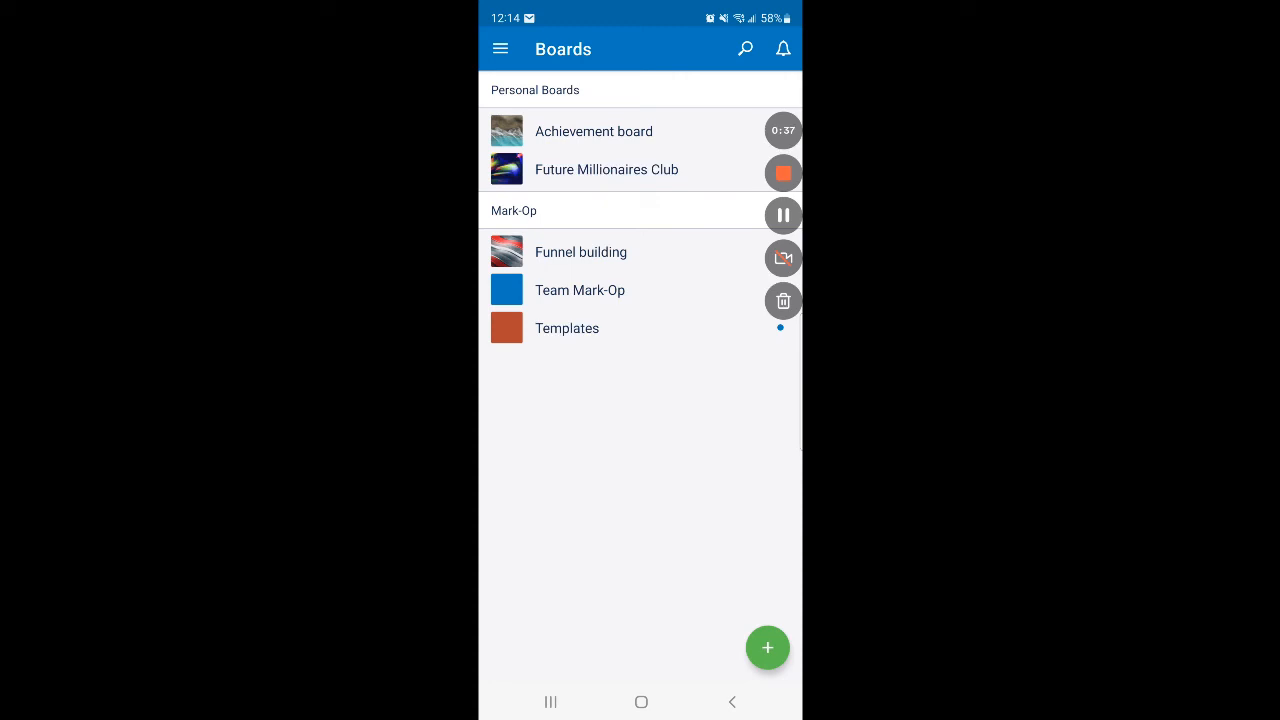
pyautogui.click(580, 252)
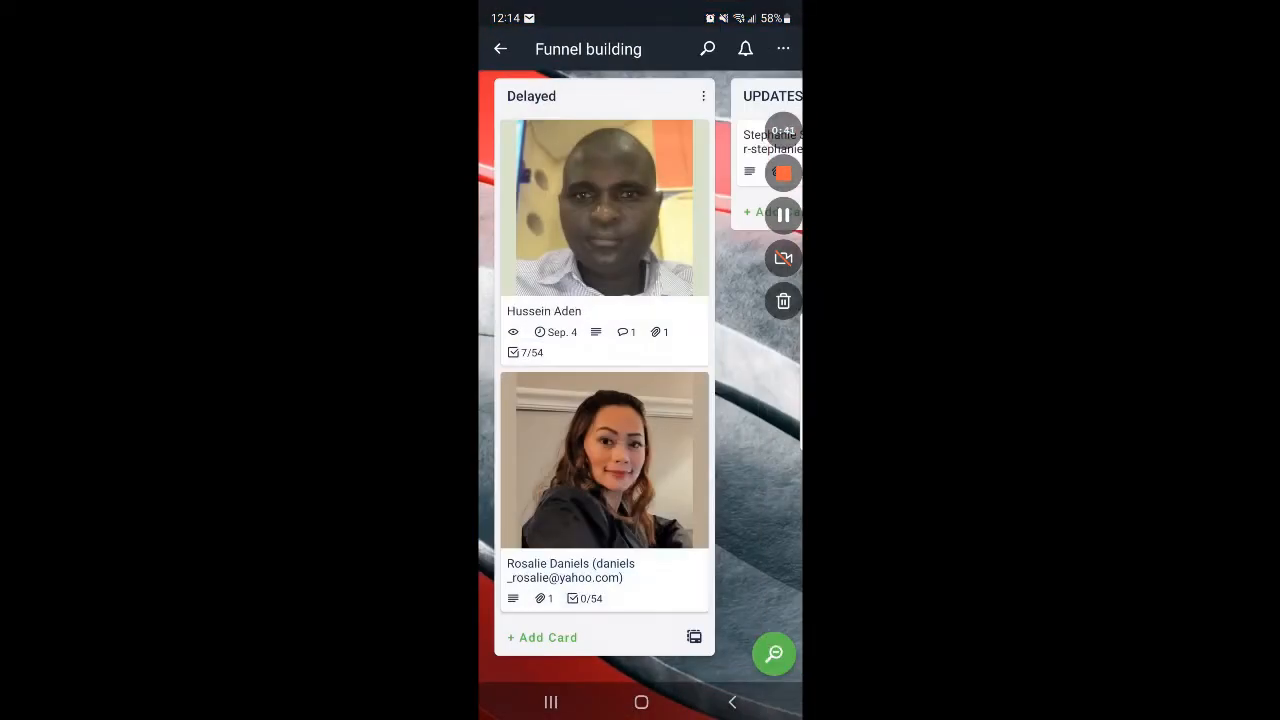
# Step: Examine the Funnel building board's lists and their cards, from Delayed through to Removed and back to Delayed
pyautogui.hscroll(4, 640, 380)
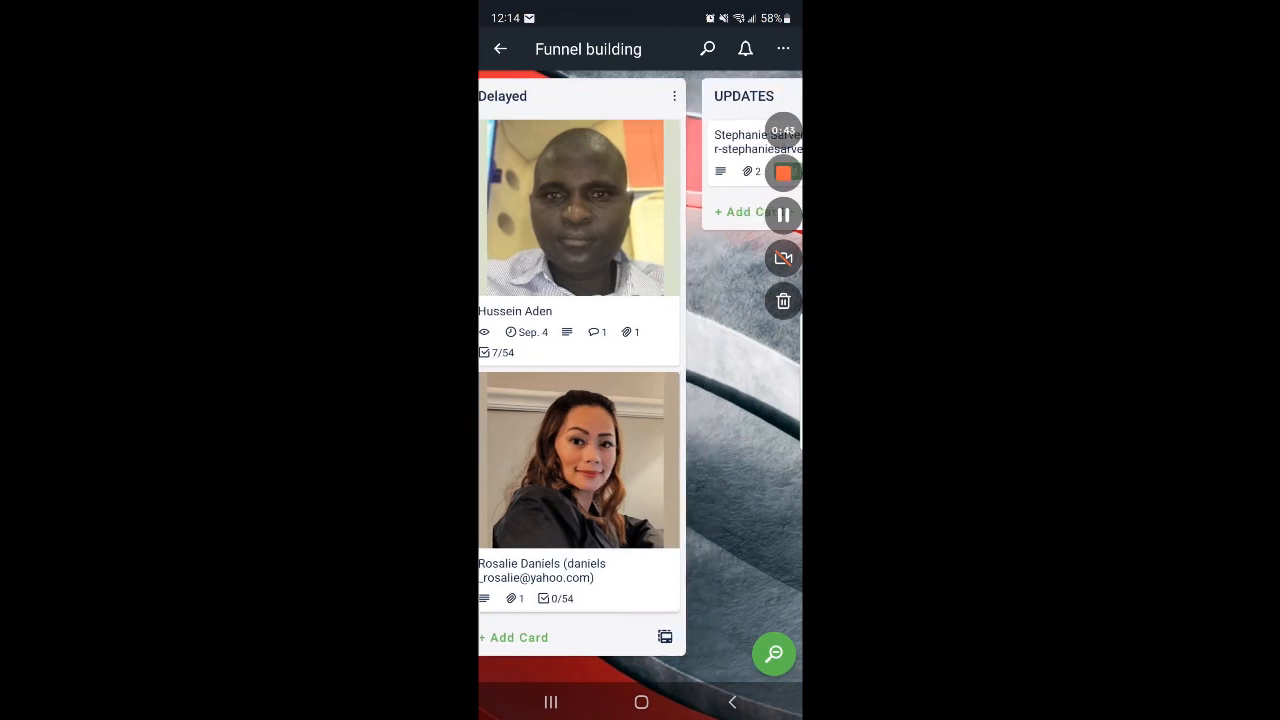
pyautogui.hscroll(-3, 640, 380)
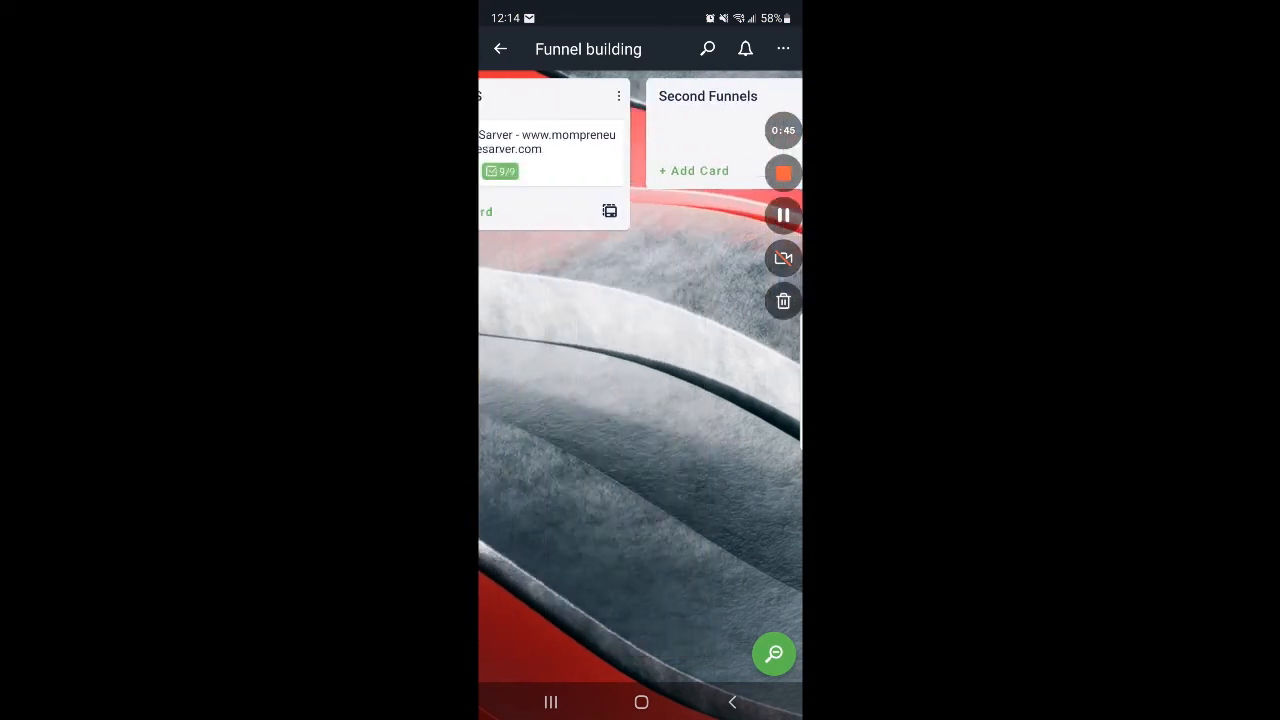
pyautogui.hscroll(-2, 640, 380)
pyautogui.hscroll(4, 640, 380)
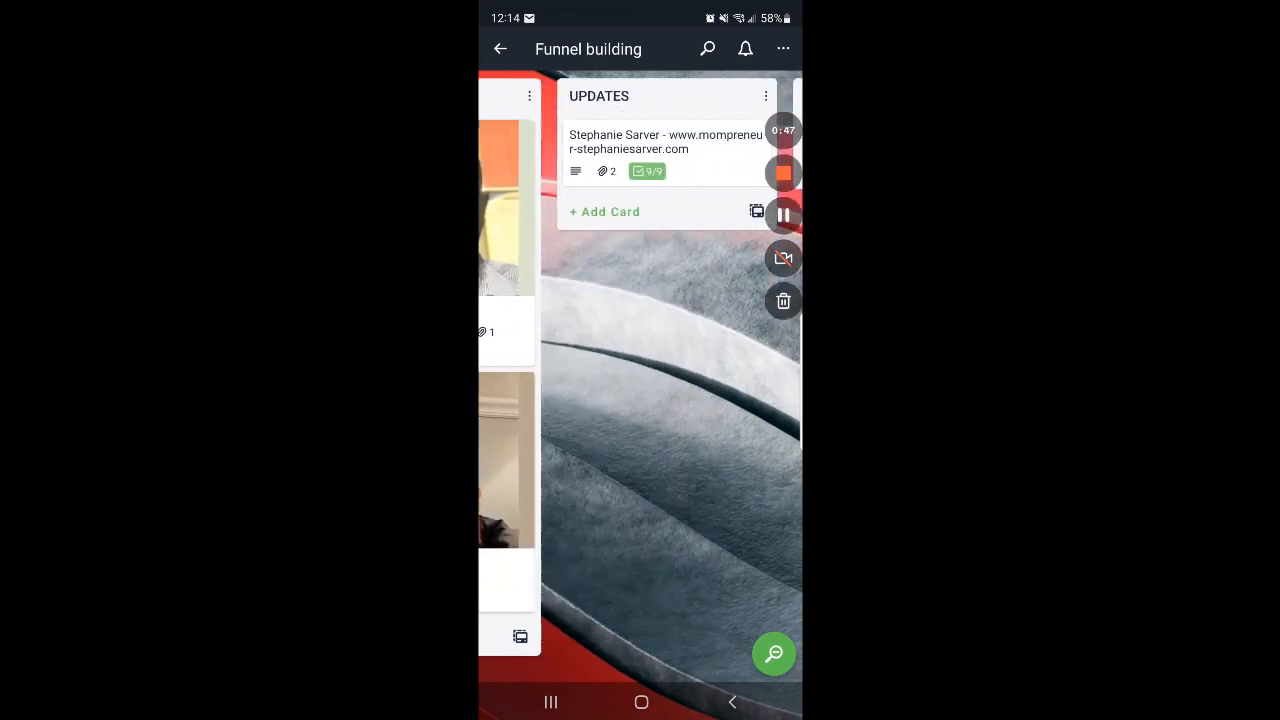
pyautogui.hscroll(2, 640, 380)
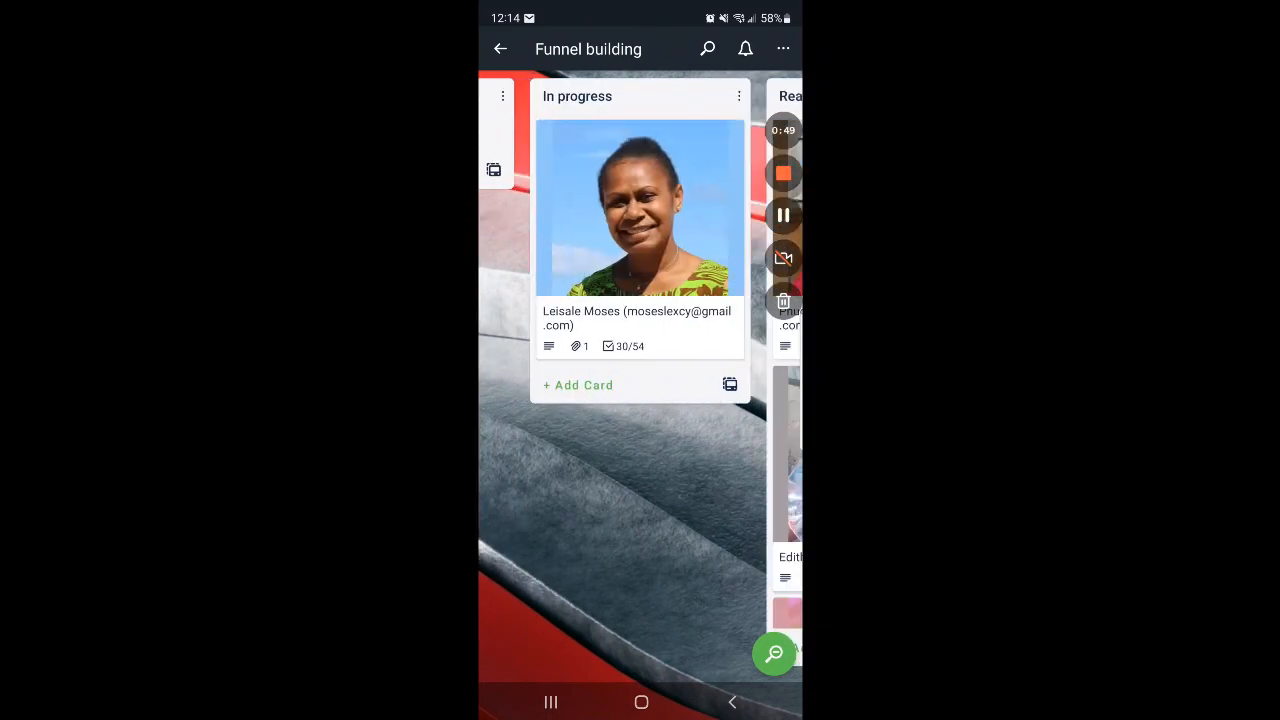
pyautogui.hscroll(1, 640, 380)
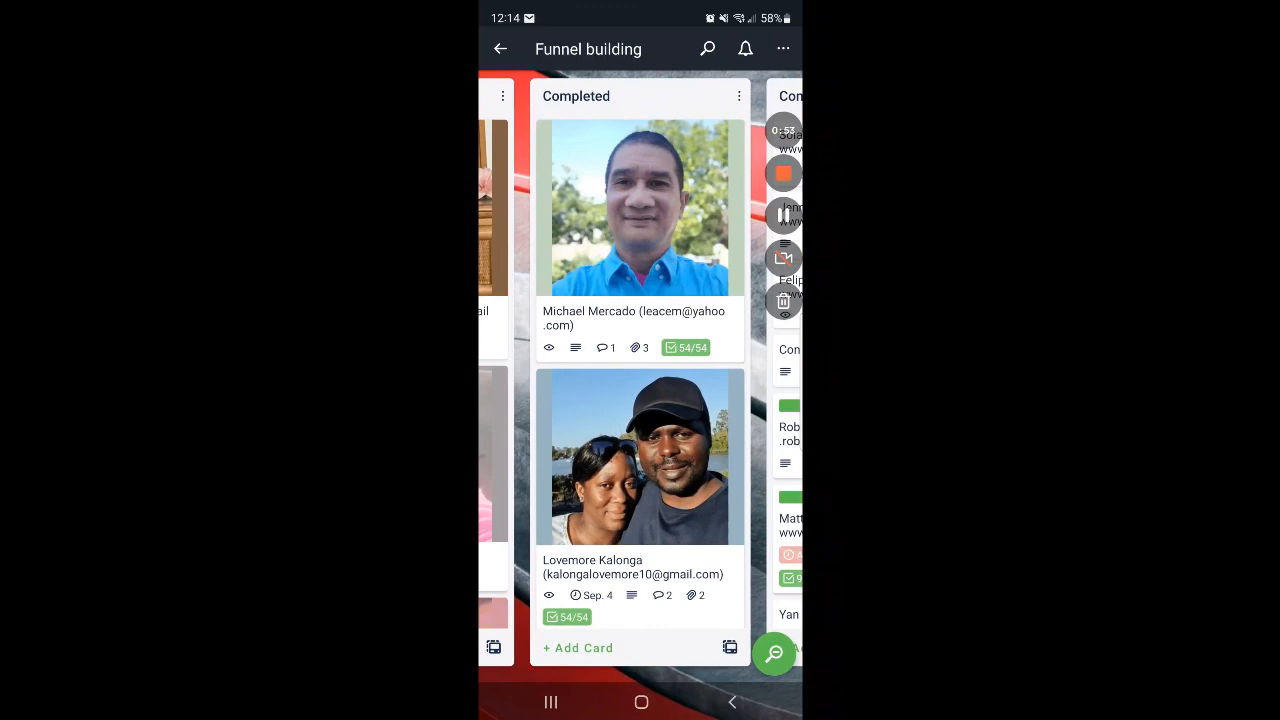
pyautogui.hscroll(1, 640, 380)
pyautogui.hscroll(1, 640, 380)
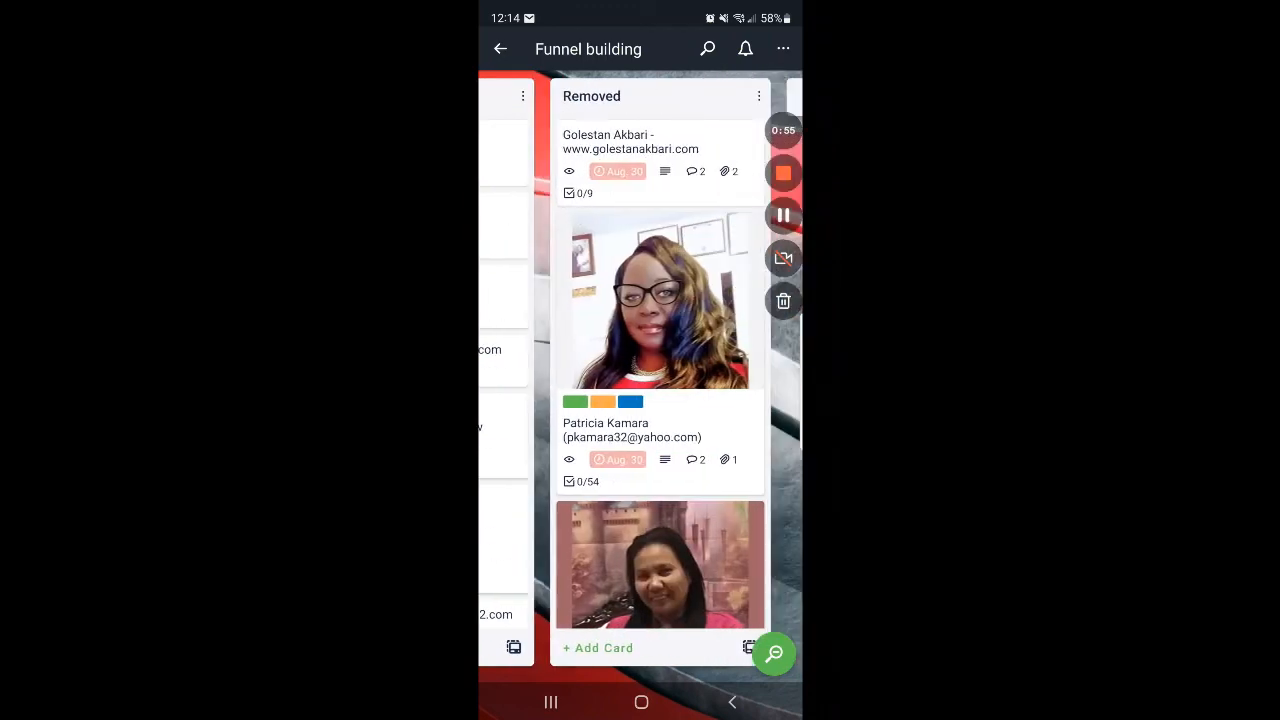
pyautogui.hscroll(-1, 640, 380)
pyautogui.hscroll(-1, 640, 380)
pyautogui.scroll(-2, 640, 380)
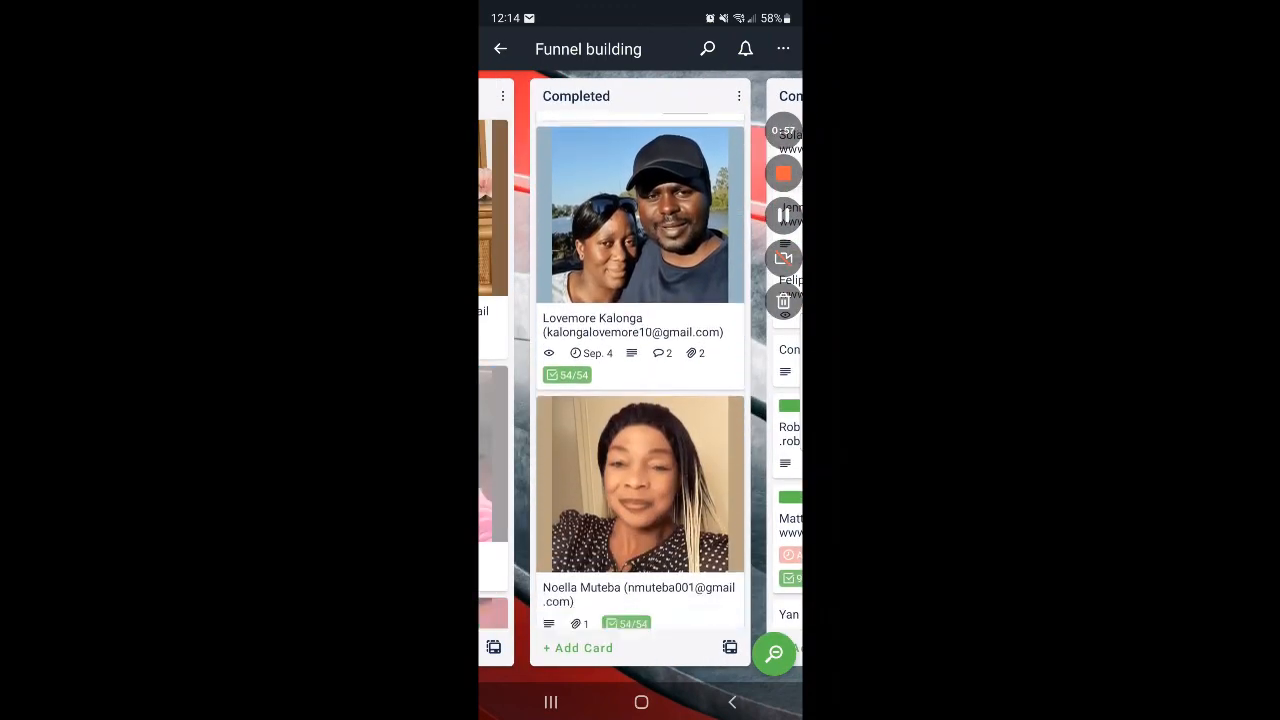
pyautogui.scroll(2, 640, 380)
pyautogui.hscroll(-1, 640, 380)
pyautogui.hscroll(-1, 640, 380)
pyautogui.hscroll(-1, 640, 380)
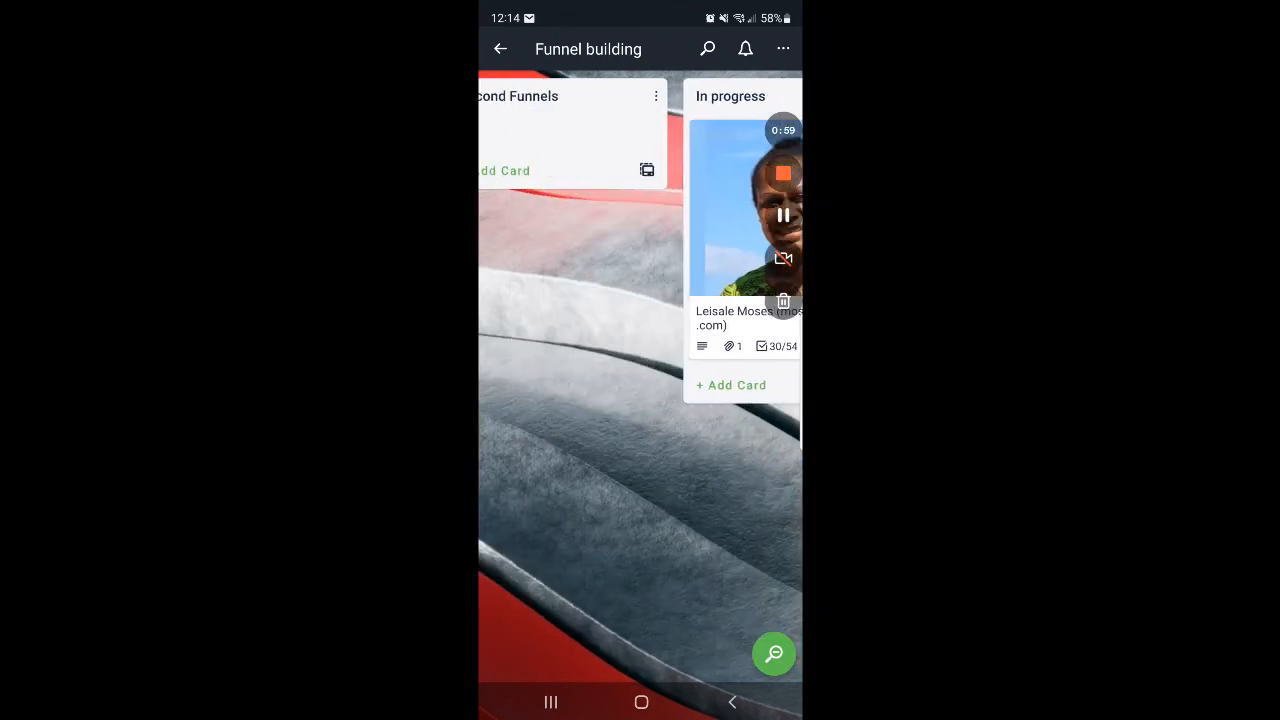
pyautogui.hscroll(-1, 640, 380)
pyautogui.hscroll(-1, 640, 380)
pyautogui.hscroll(-1, 640, 380)
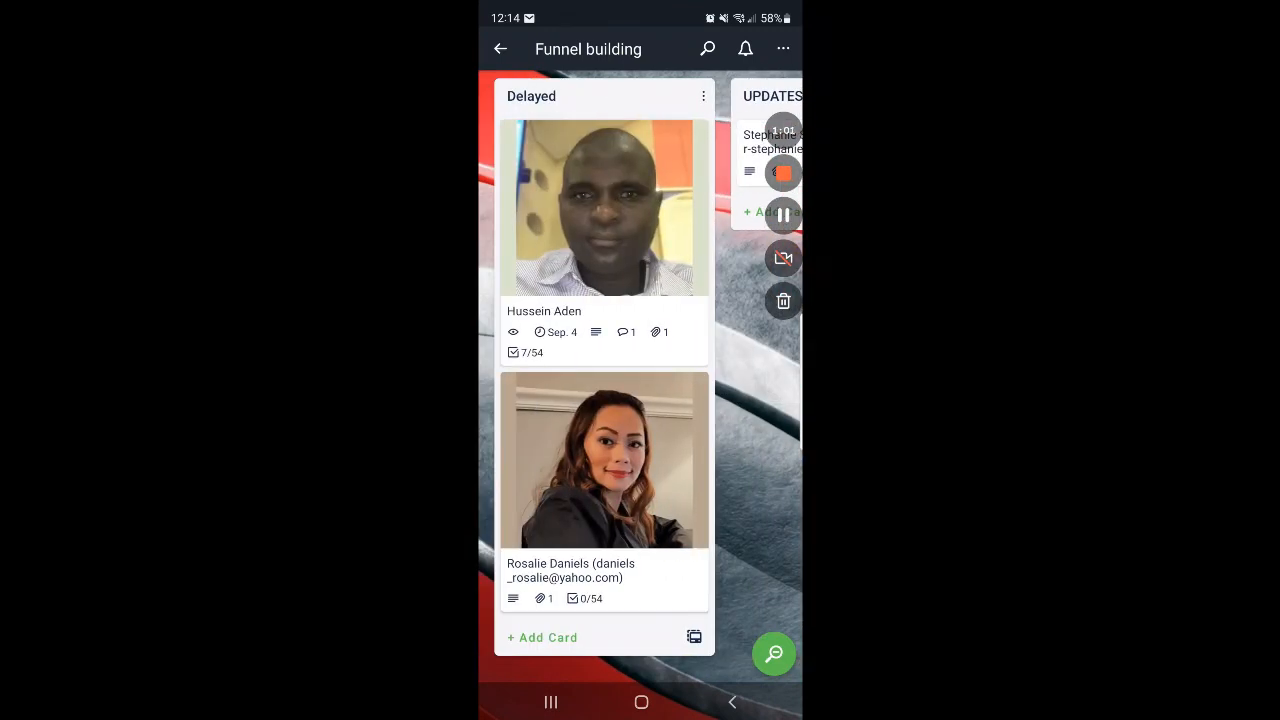
pyautogui.hscroll(1, 640, 380)
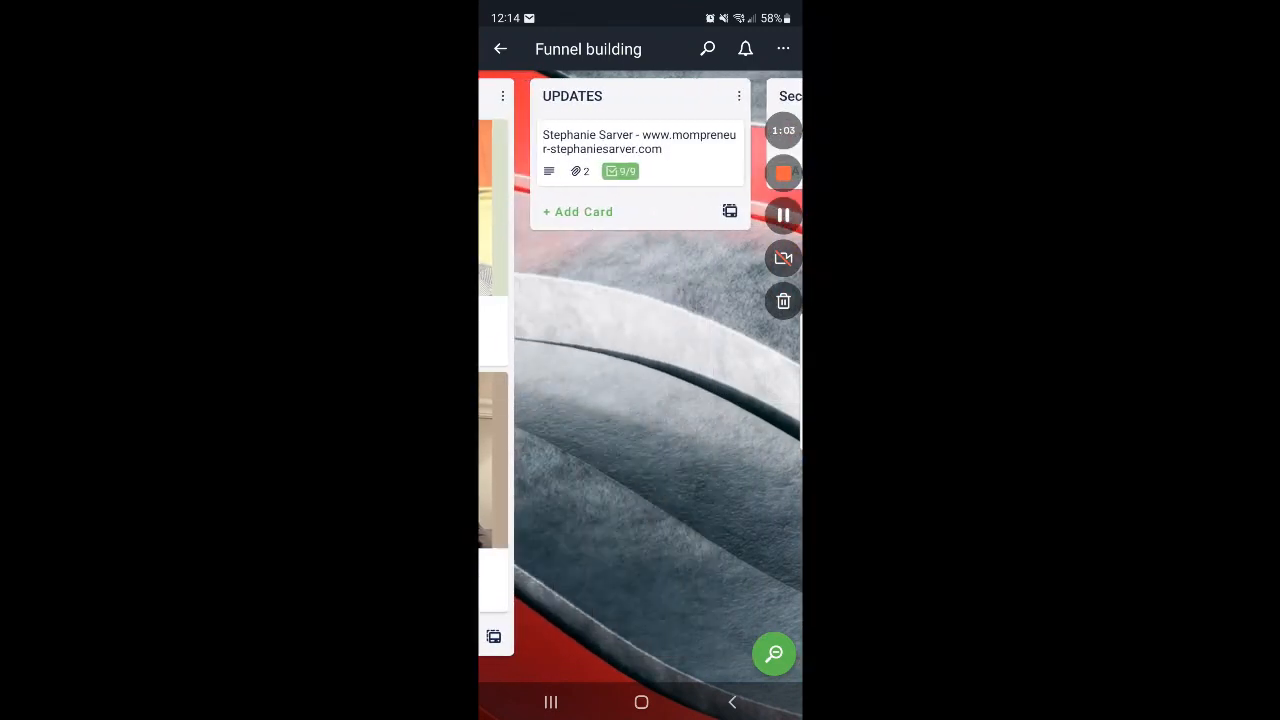
pyautogui.hscroll(-1, 640, 380)
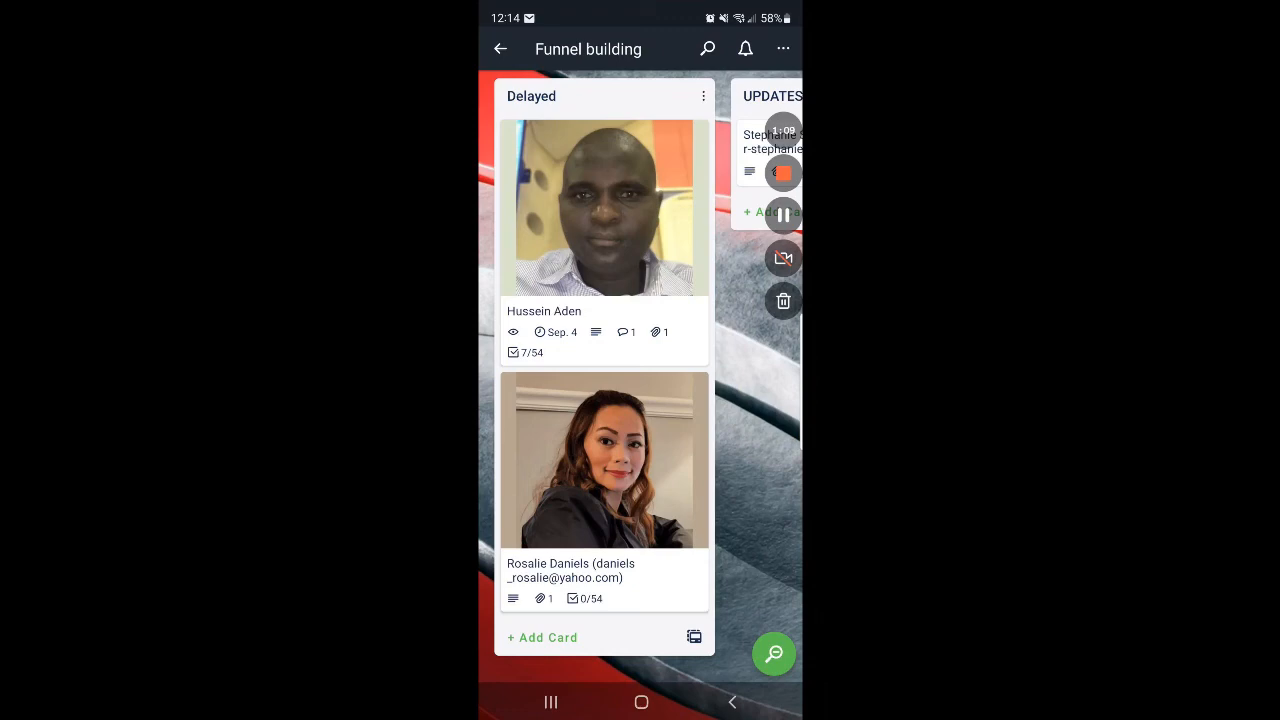
# Step: Open the second client card in the Delayed list and review its description
pyautogui.click(604, 492)
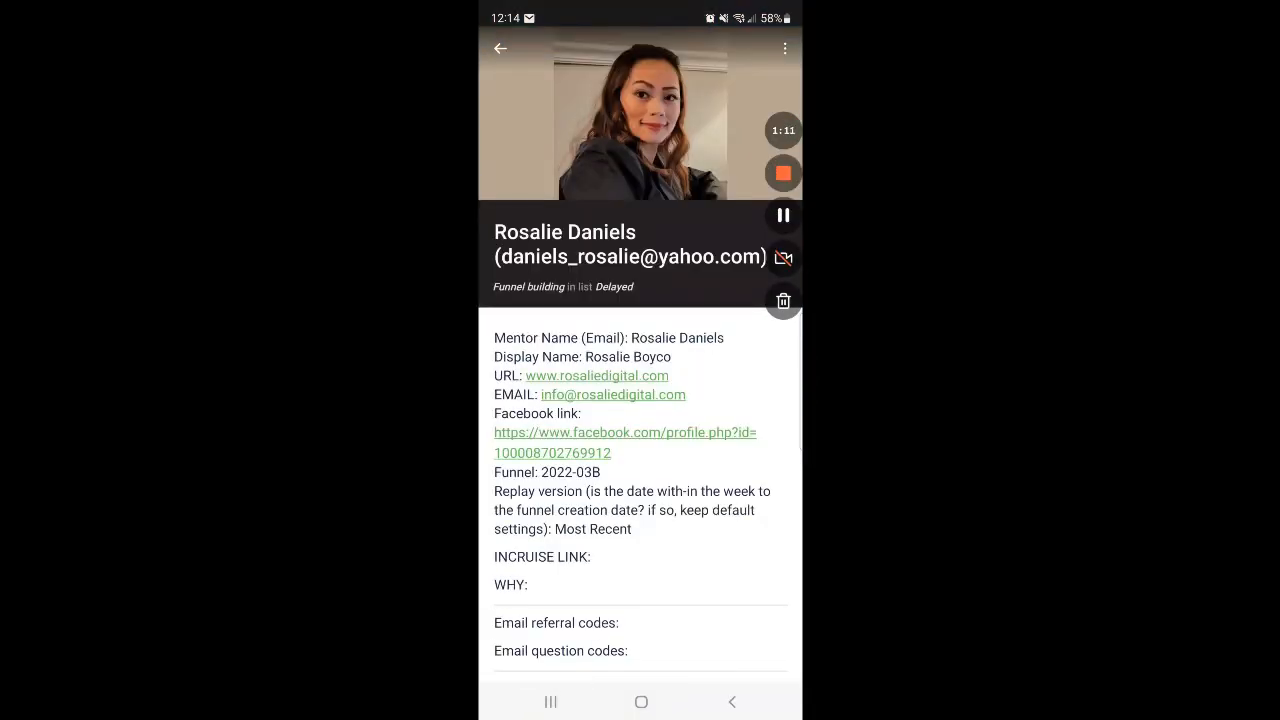
pyautogui.scroll(-3, 640, 400)
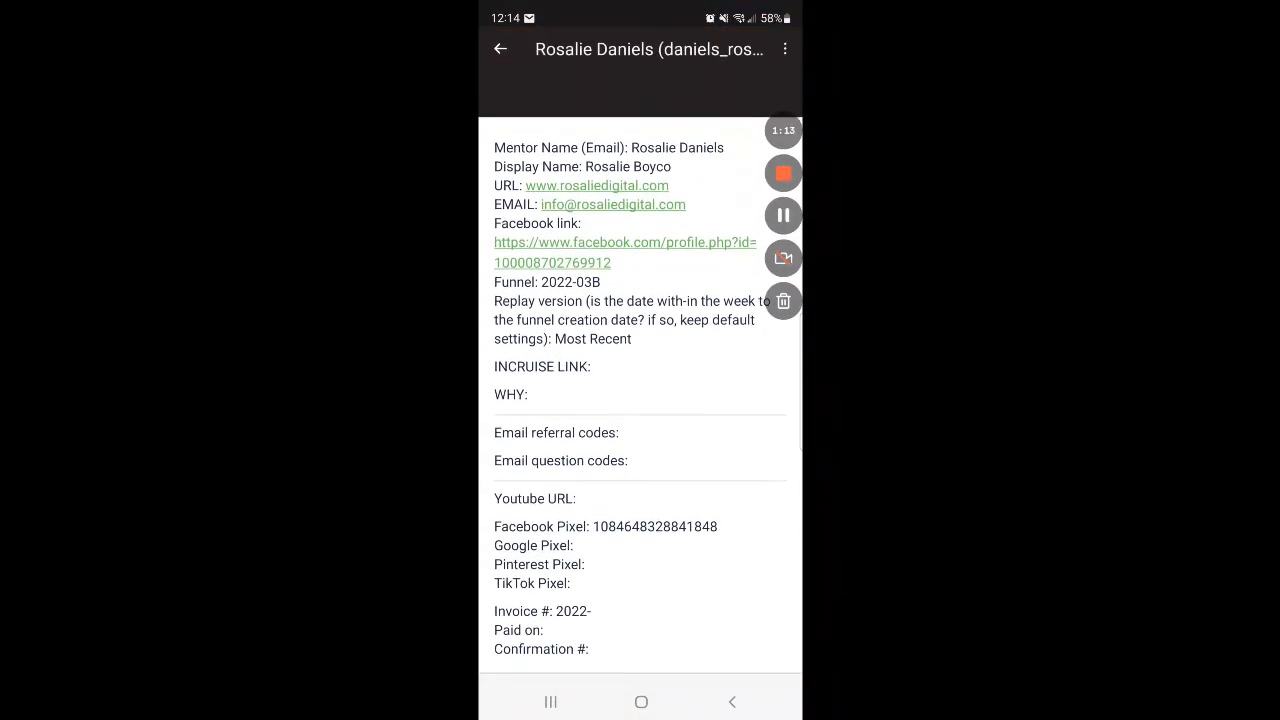
pyautogui.scroll(2, 640, 400)
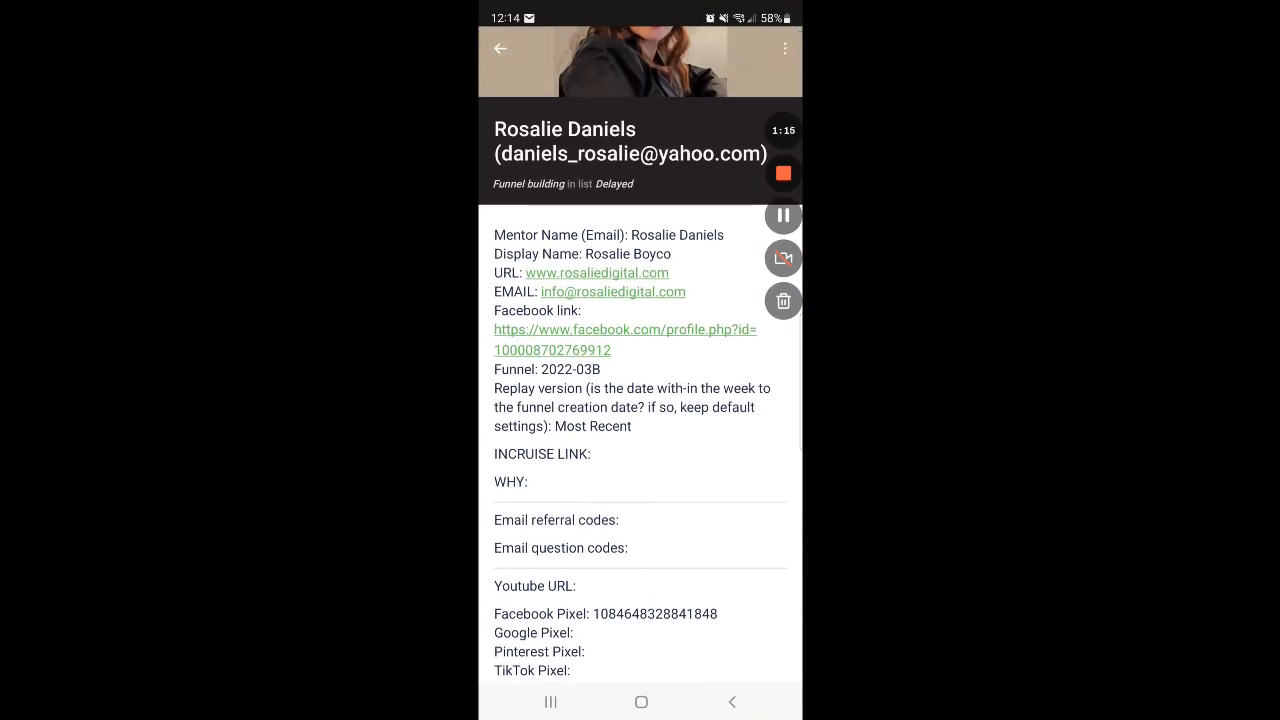
pyautogui.click(620, 443)
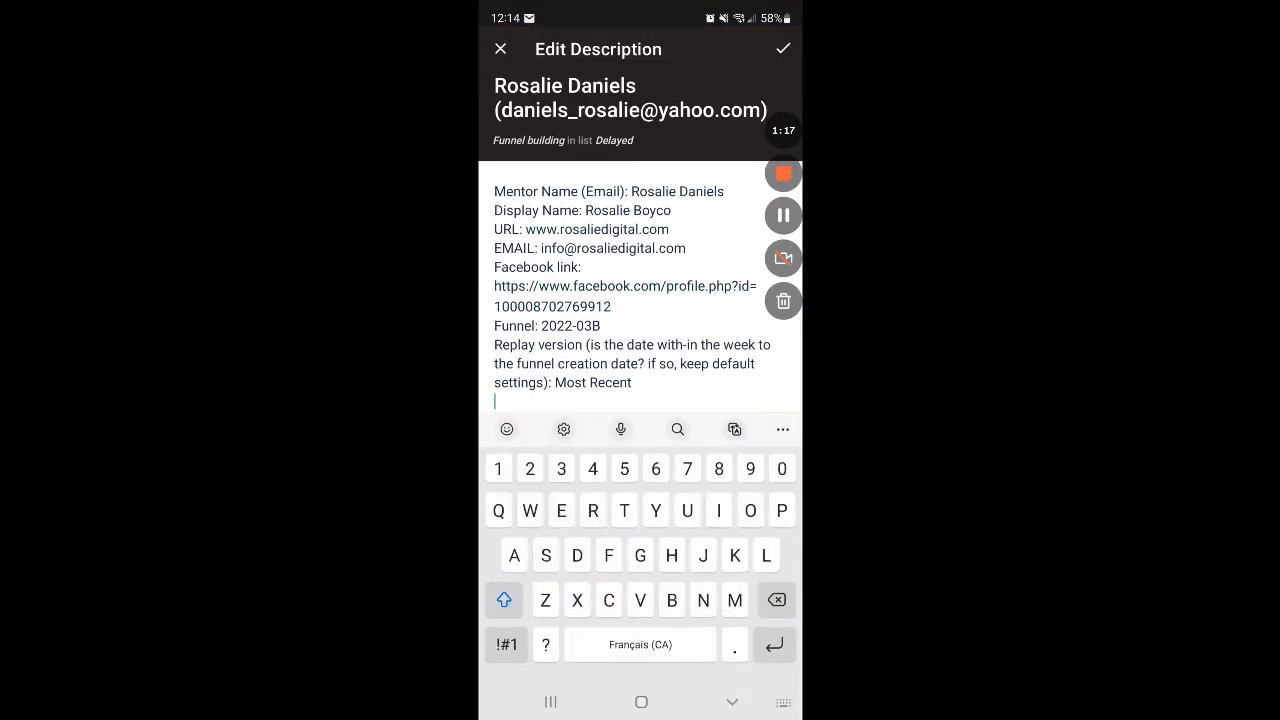
pyautogui.scroll(-1, 640, 300)
pyautogui.scroll(-10, 640, 240)
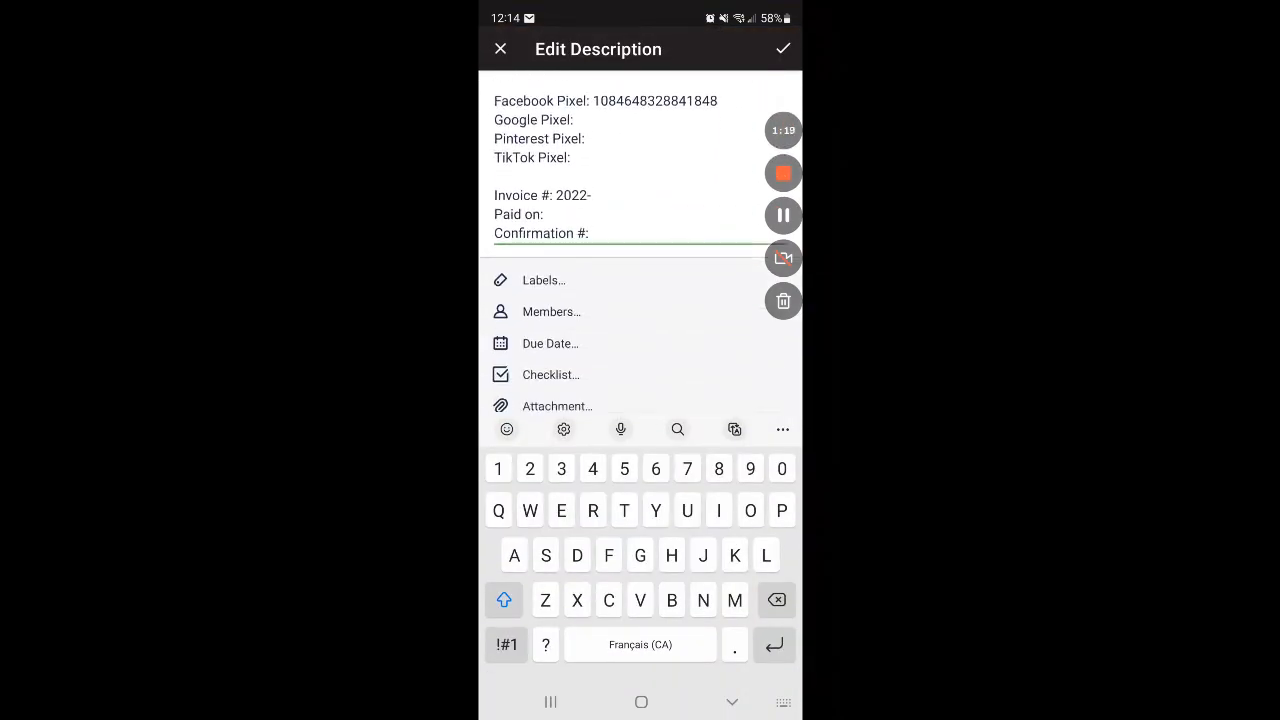
pyautogui.scroll(-5, 640, 240)
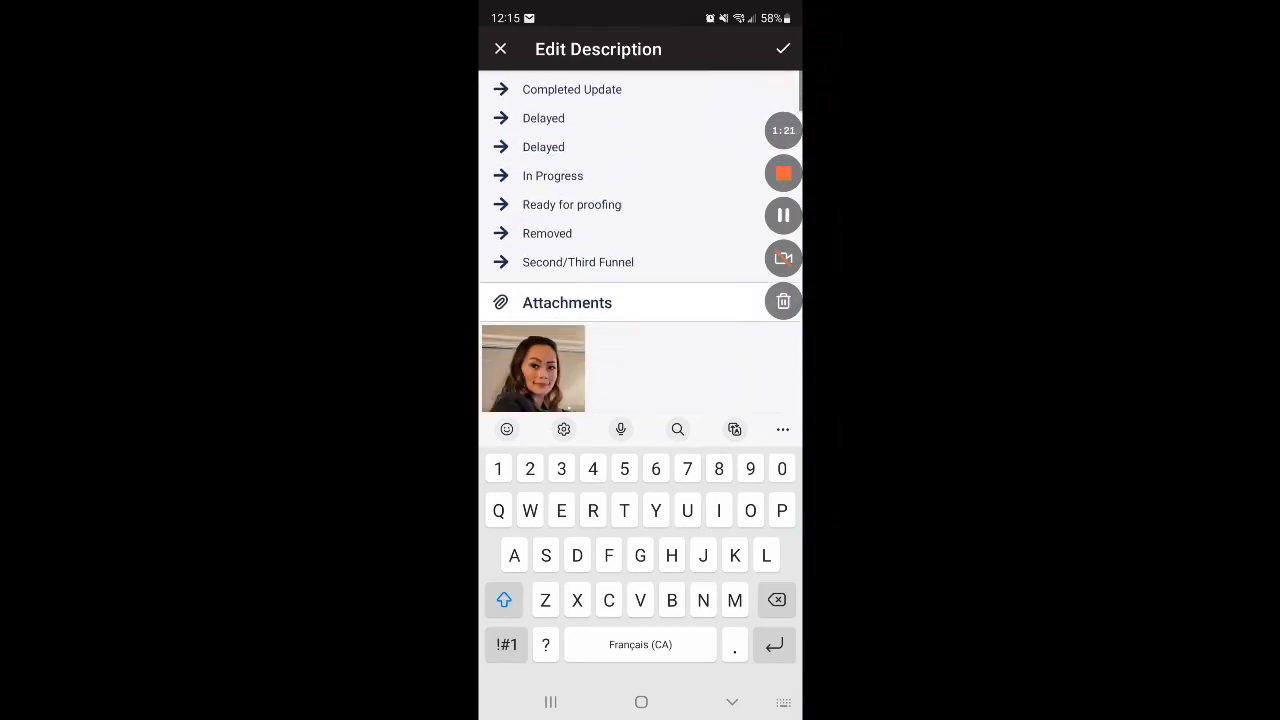
pyautogui.scroll(-2, 640, 240)
pyautogui.click(732, 702)
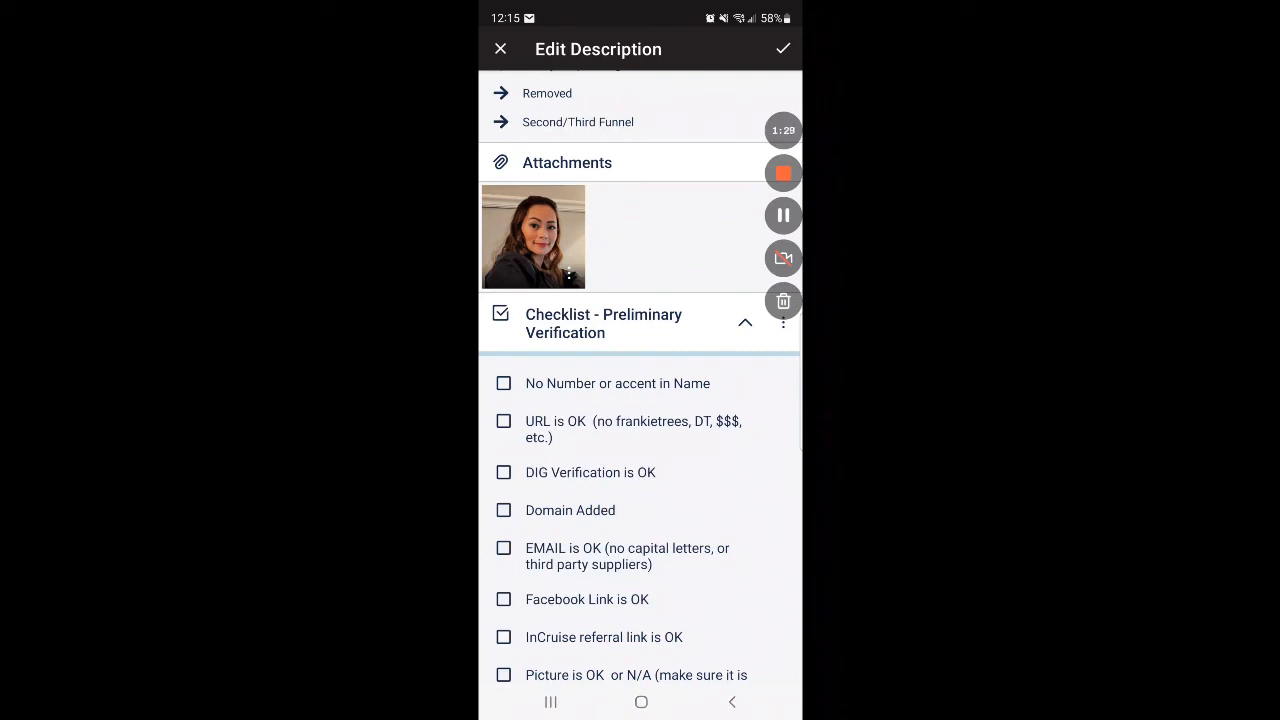
pyautogui.click(500, 49)
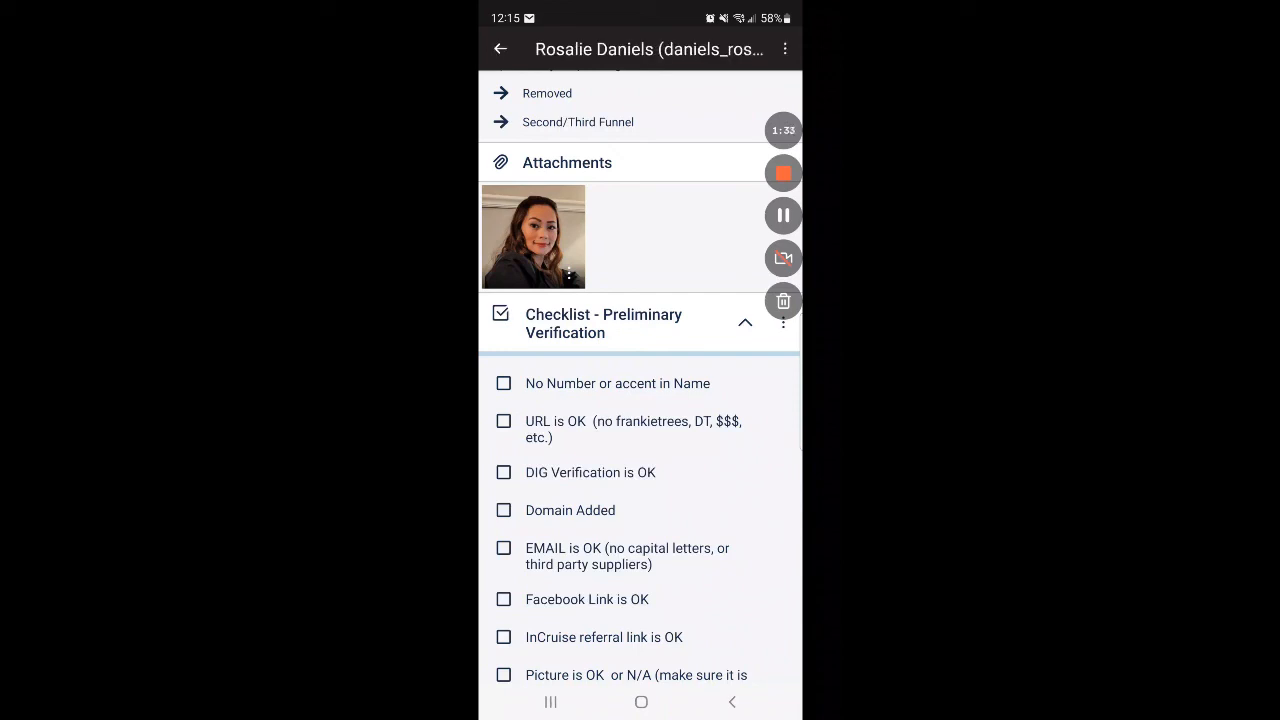
# Step: Try ticking and clearing "No Number or accent in Name" and "URL is OK" in the Preliminary Verification checklist
pyautogui.scroll(-1, 640, 450)
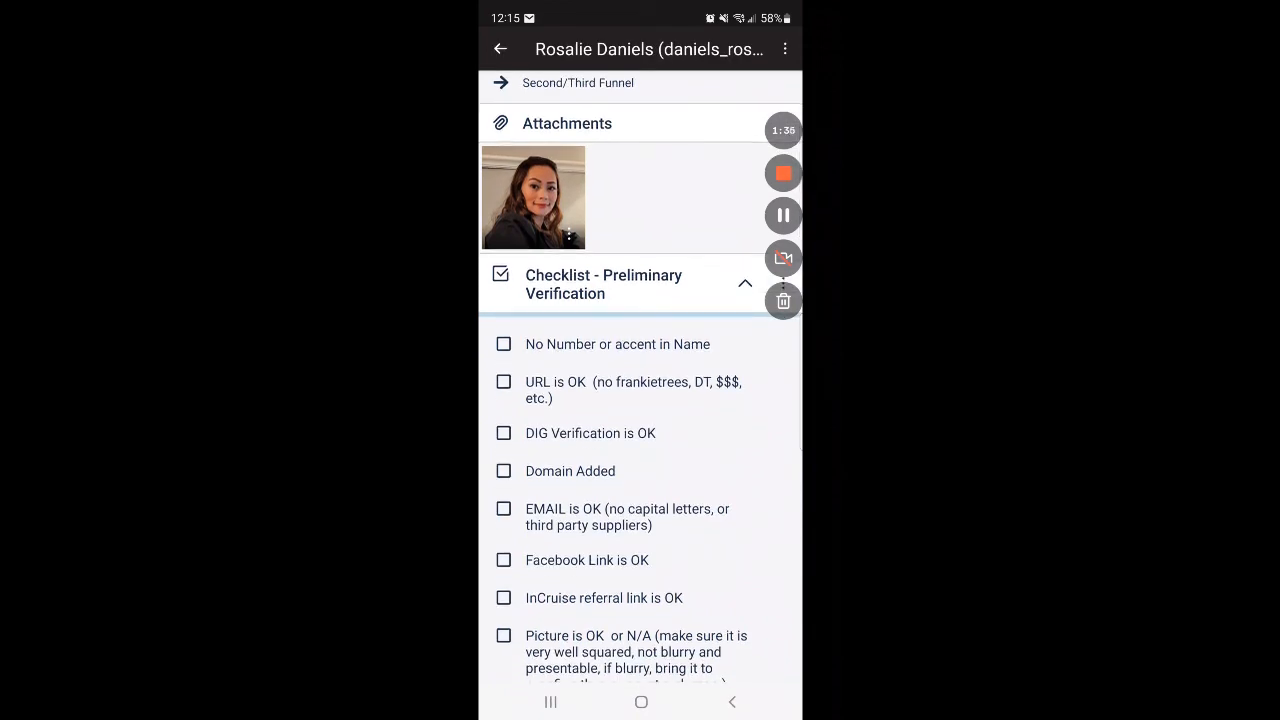
pyautogui.click(503, 343)
pyautogui.click(503, 343)
pyautogui.click(503, 381)
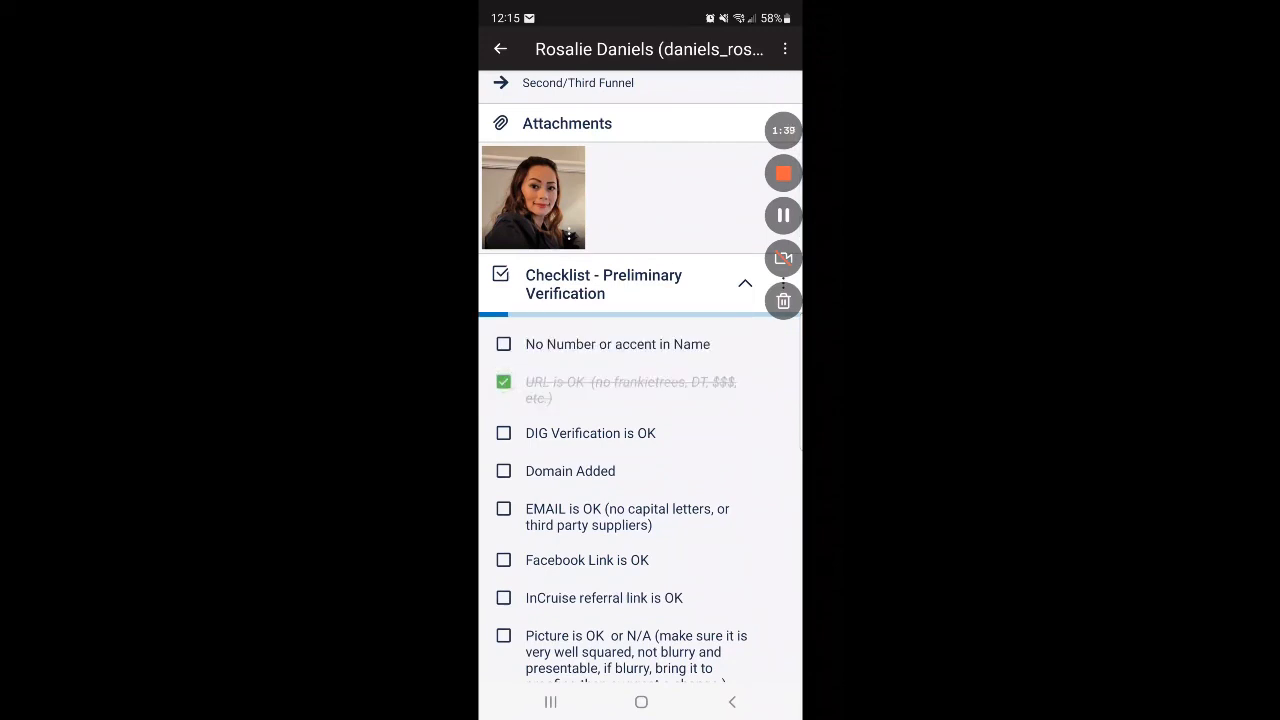
pyautogui.click(503, 381)
# Step: Examine the client card's description, card options, list-moving automation buttons, attachments, and the Preliminary Verification and Landing page checklists
pyautogui.scroll(-3, 640, 450)
pyautogui.scroll(-10, 640, 400)
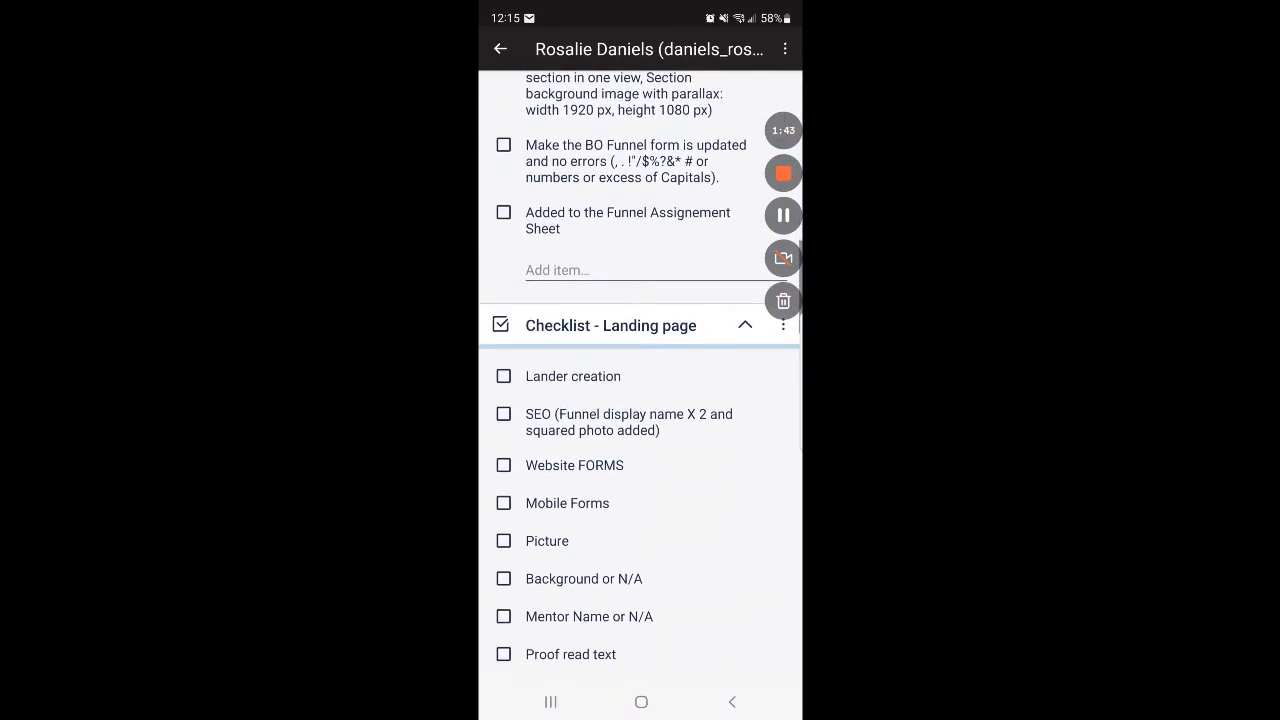
pyautogui.scroll(-3, 640, 400)
pyautogui.scroll(7, 640, 400)
pyautogui.scroll(15, 640, 400)
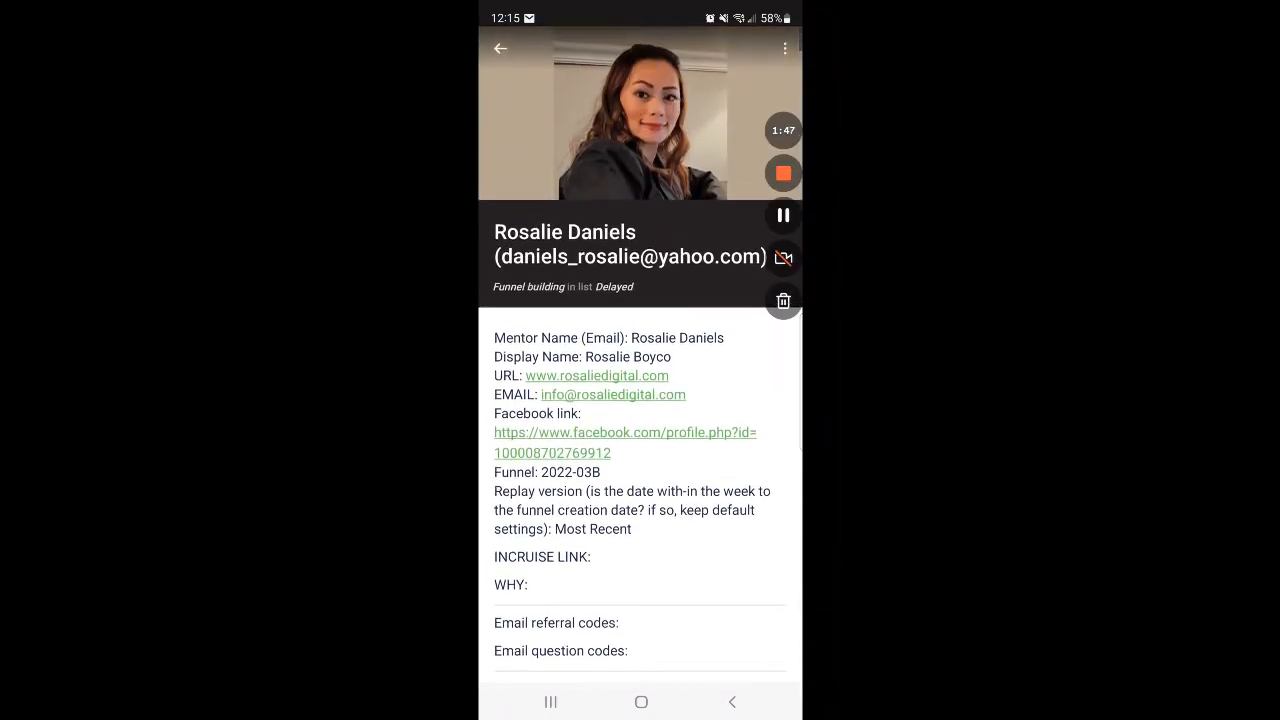
pyautogui.scroll(-3, 640, 400)
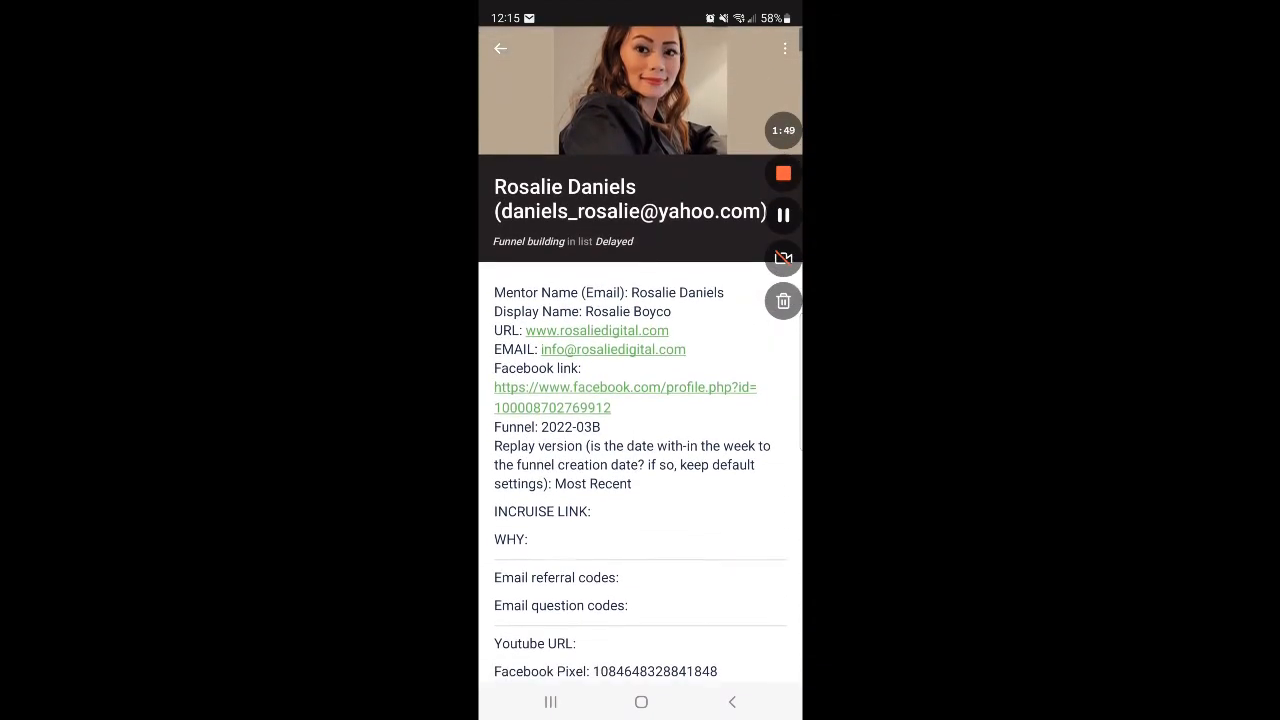
pyautogui.scroll(-5, 640, 400)
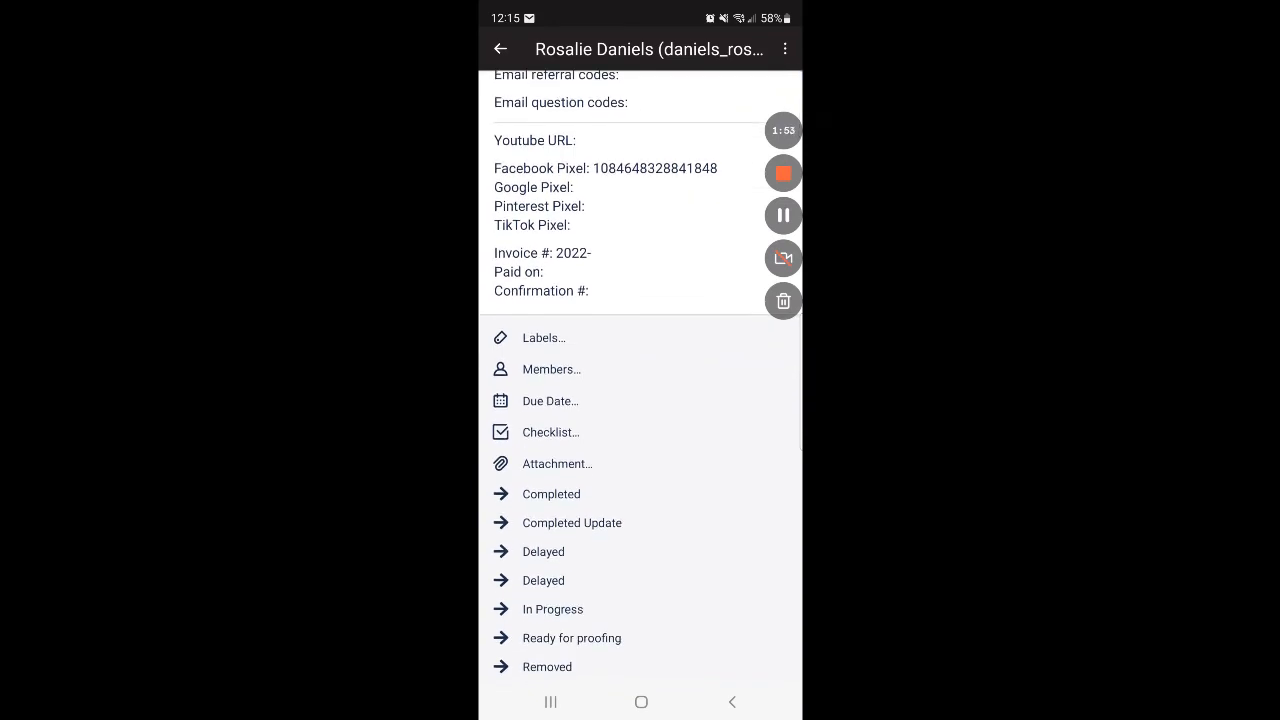
pyautogui.scroll(-2, 640, 400)
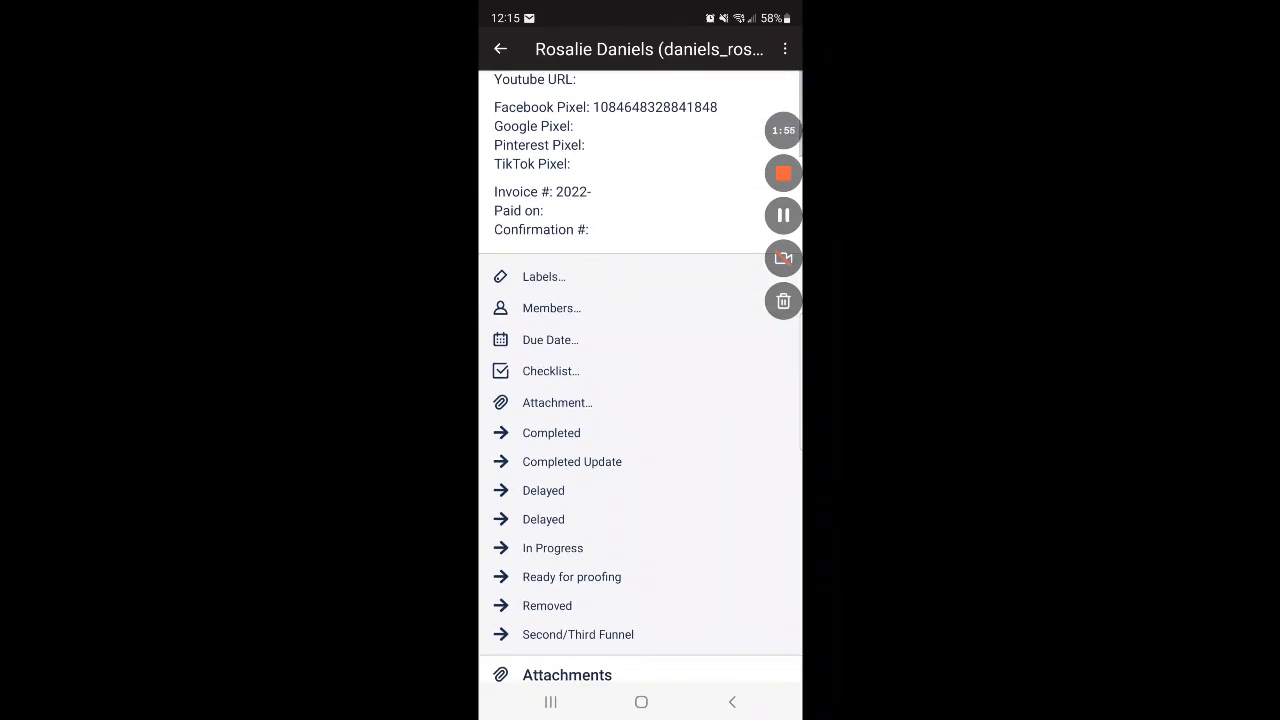
pyautogui.scroll(-3, 640, 400)
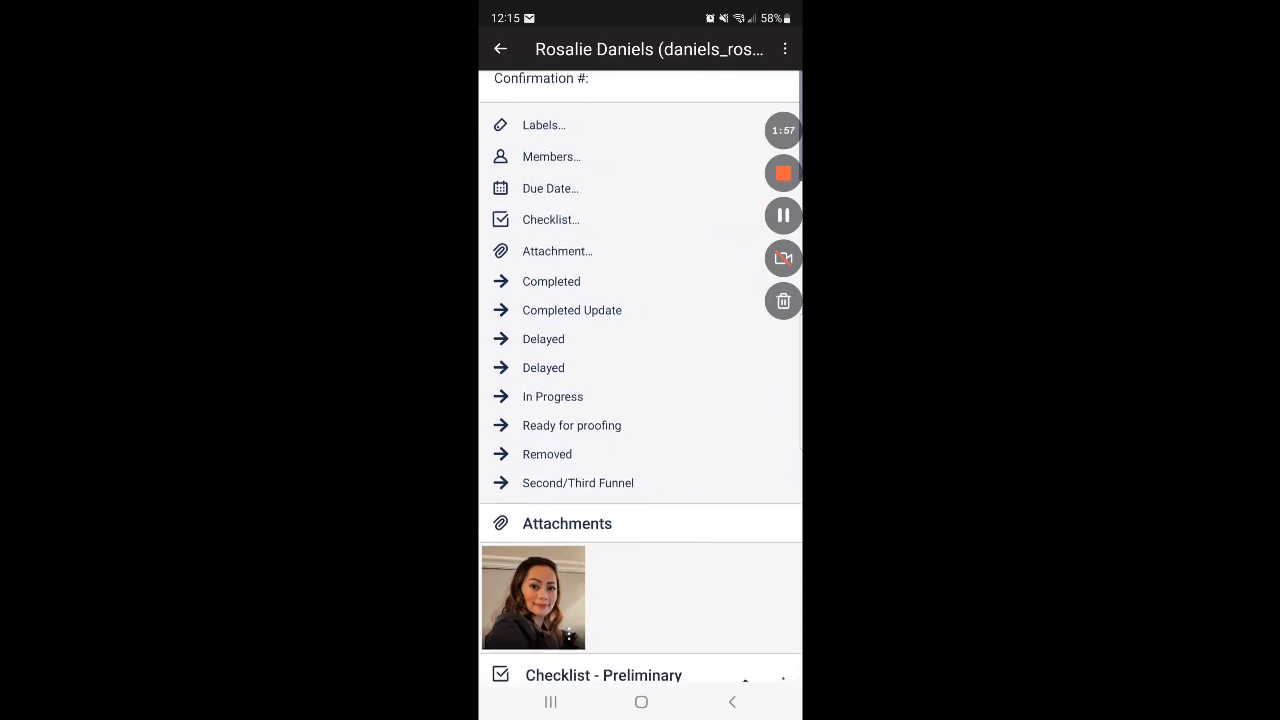
pyautogui.scroll(-4, 640, 400)
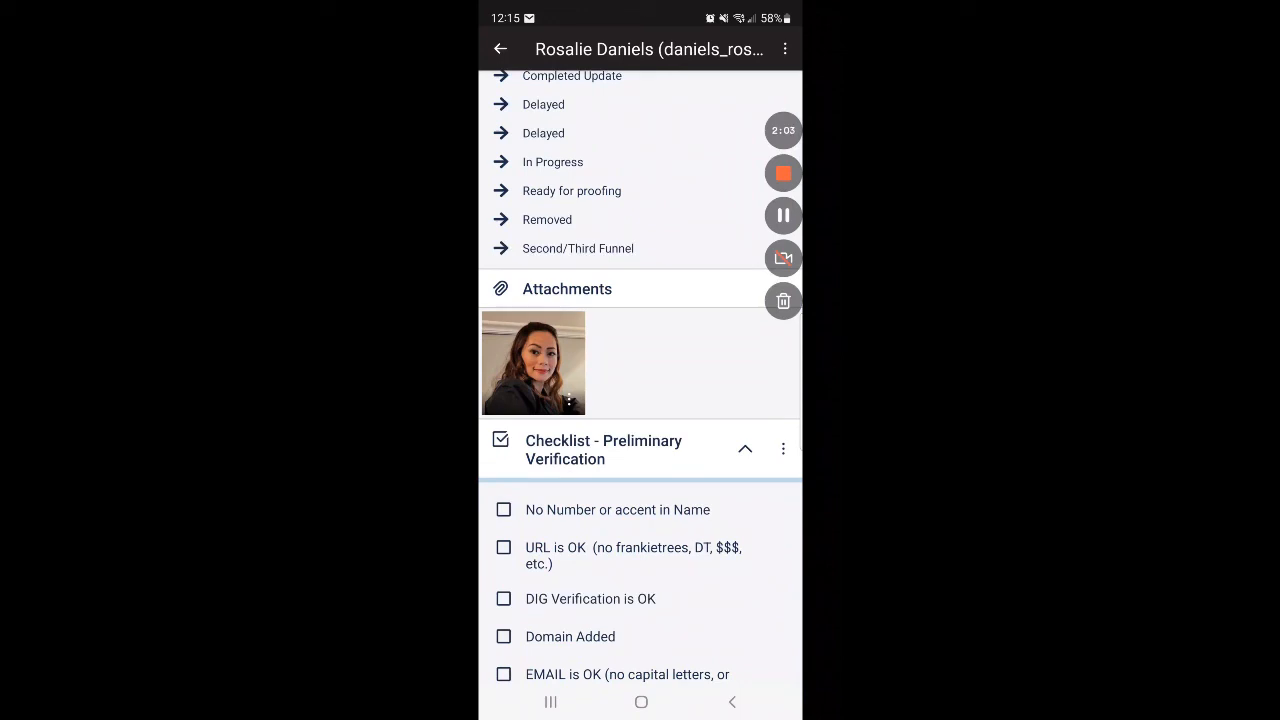
pyautogui.scroll(5, 640, 400)
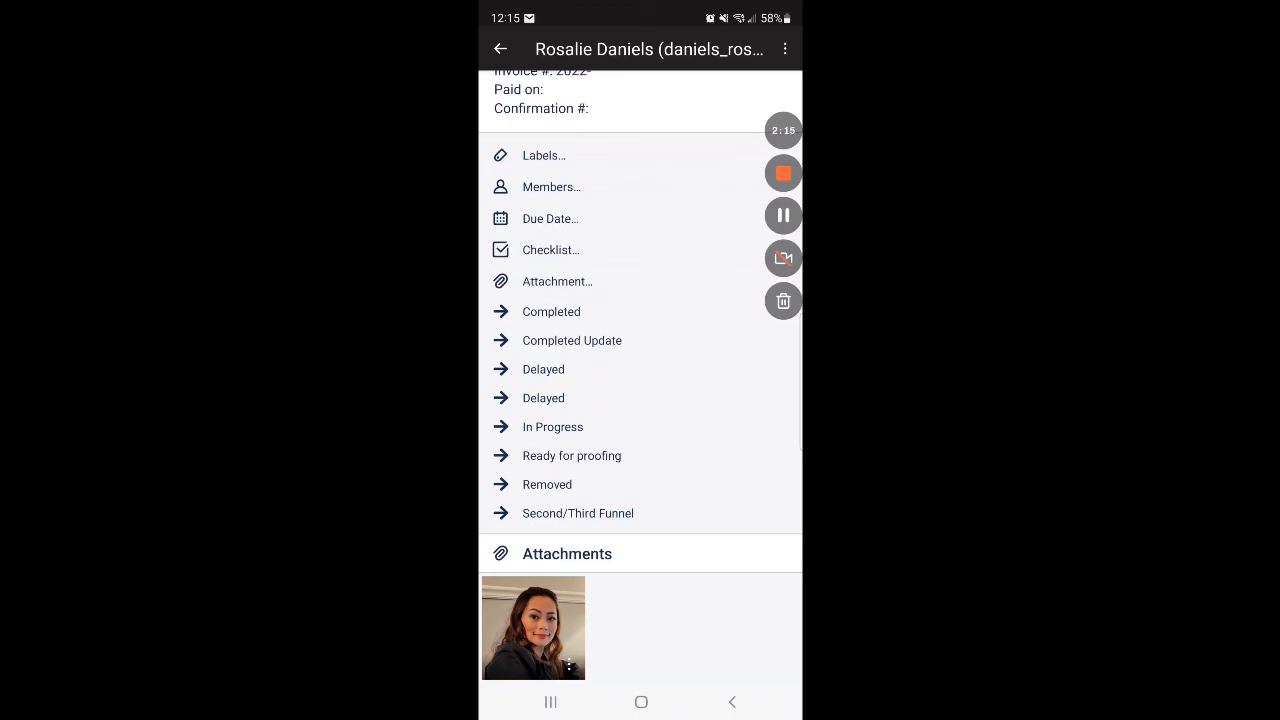
pyautogui.scroll(-2, 641, 376)
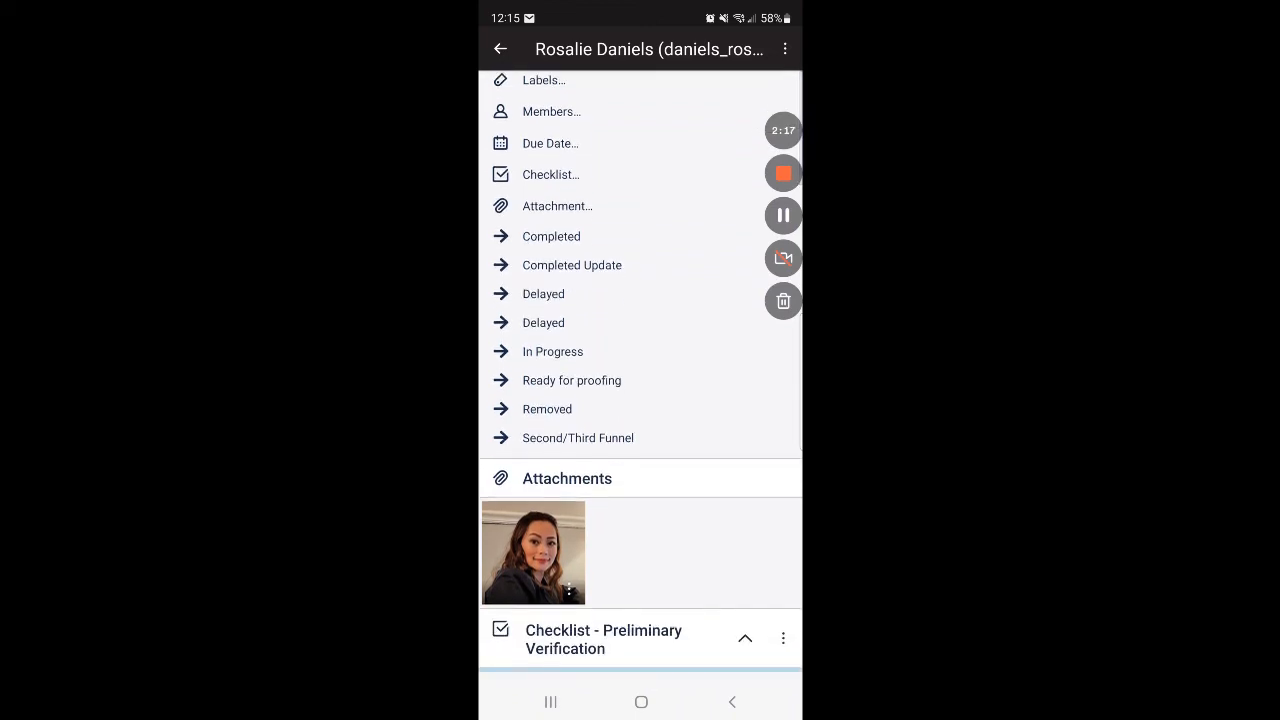
pyautogui.scroll(-5, 641, 376)
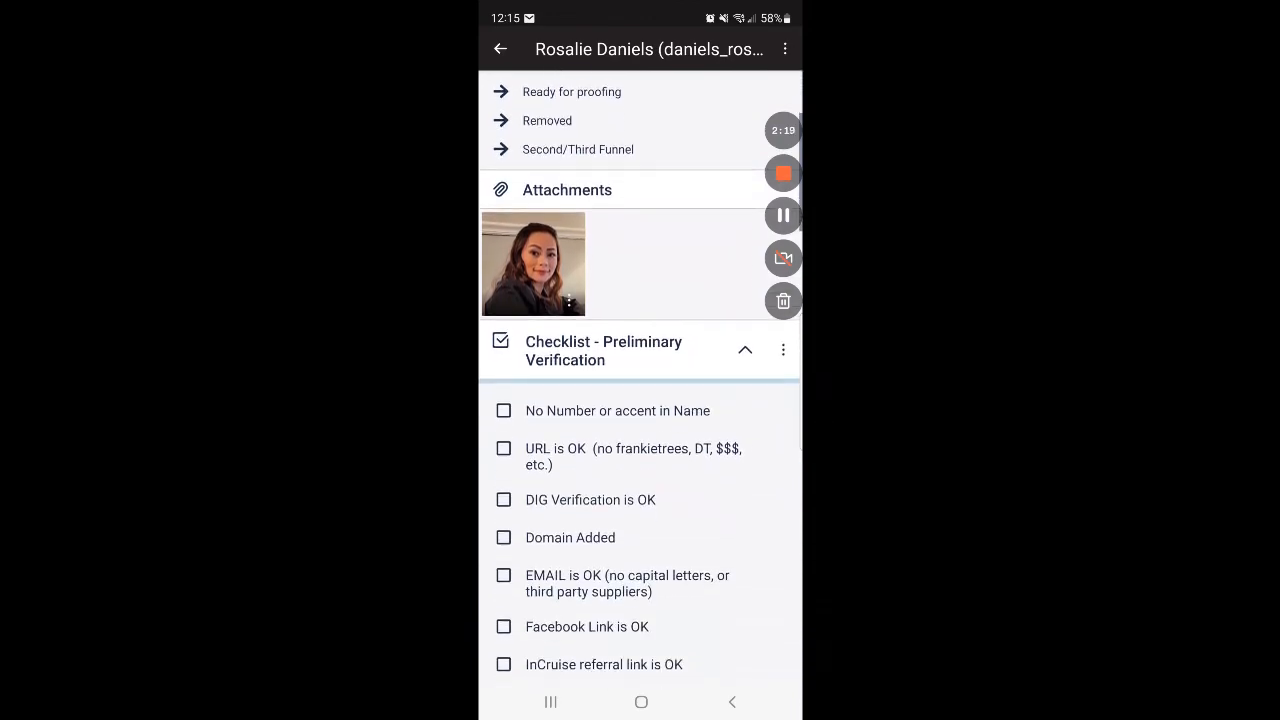
pyautogui.scroll(-8, 641, 376)
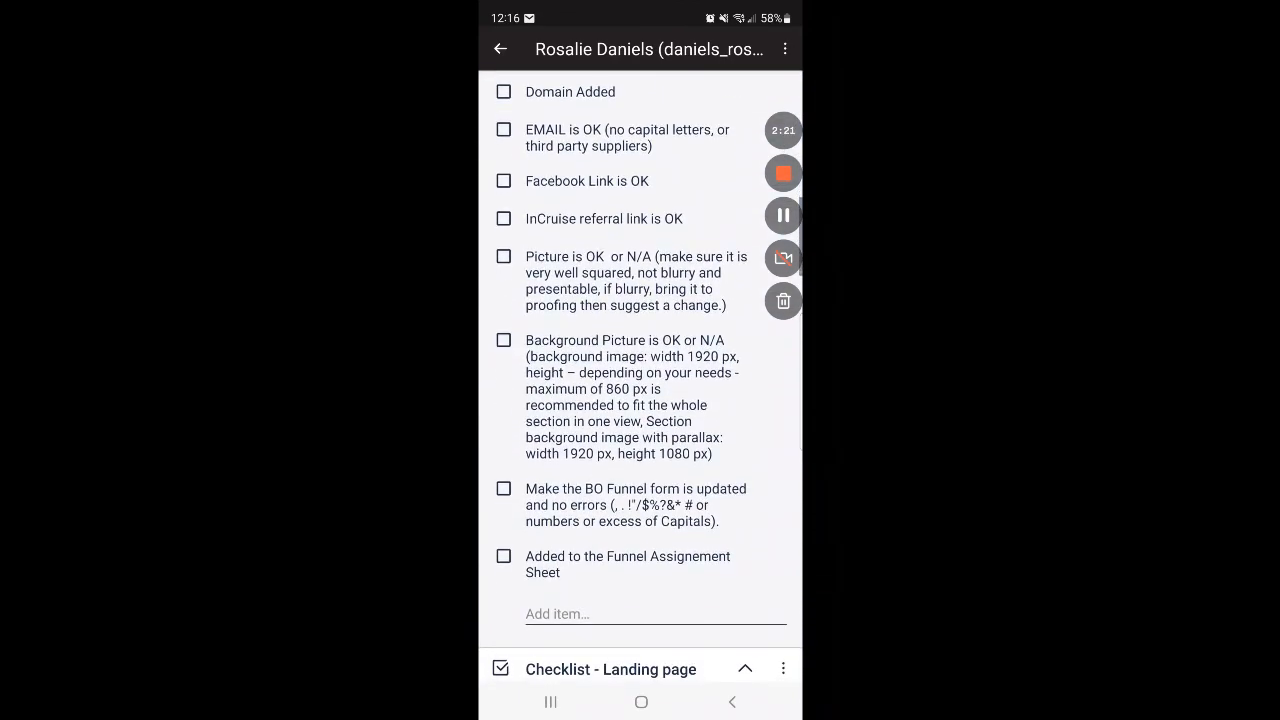
pyautogui.scroll(-3, 641, 376)
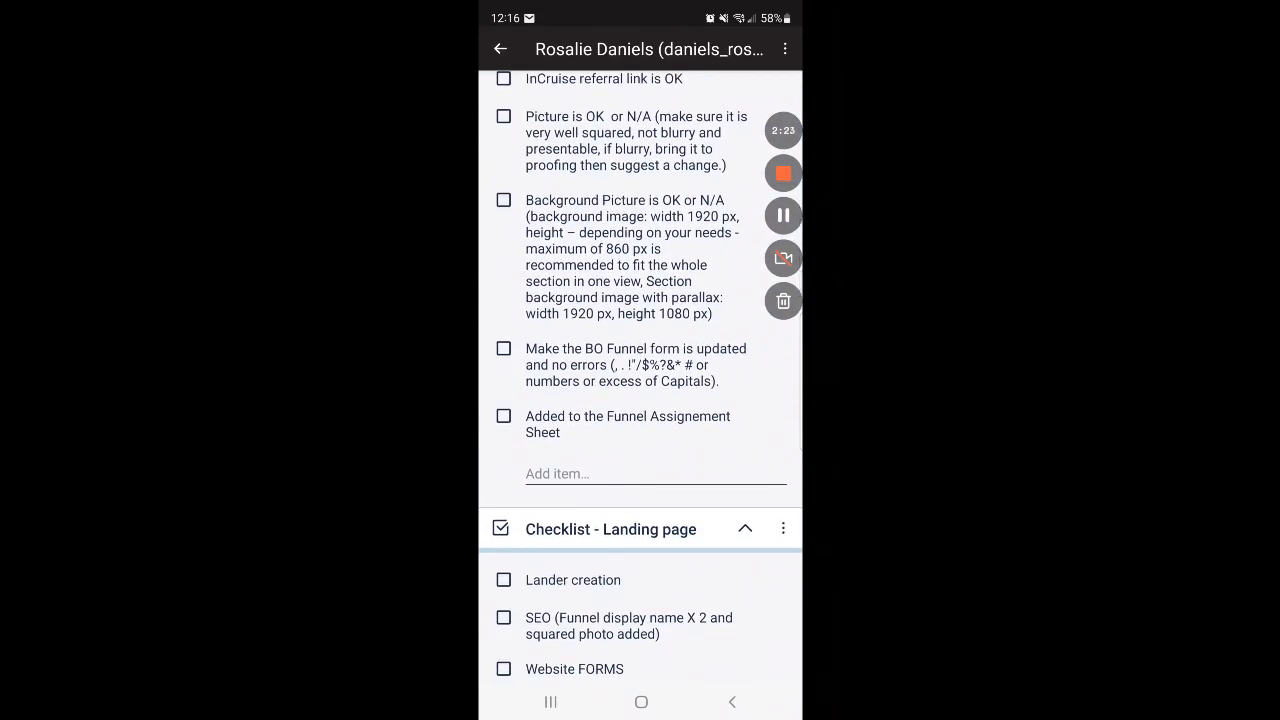
pyautogui.scroll(-2, 641, 376)
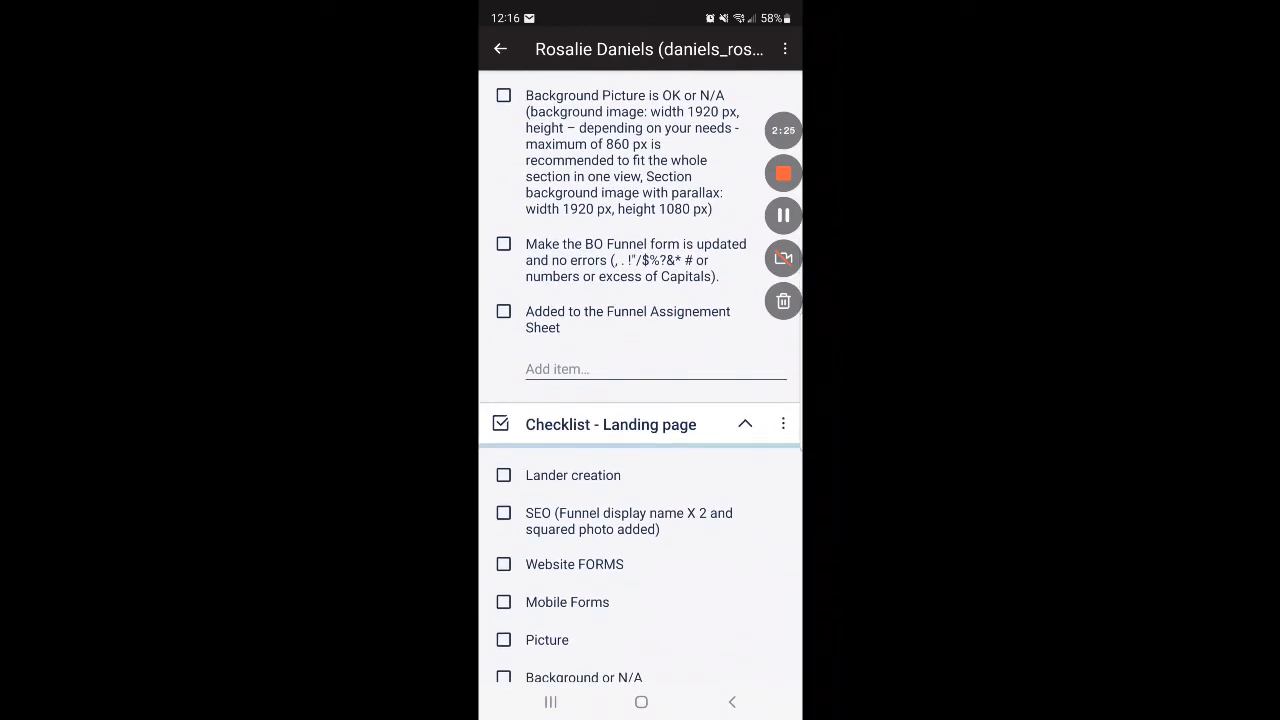